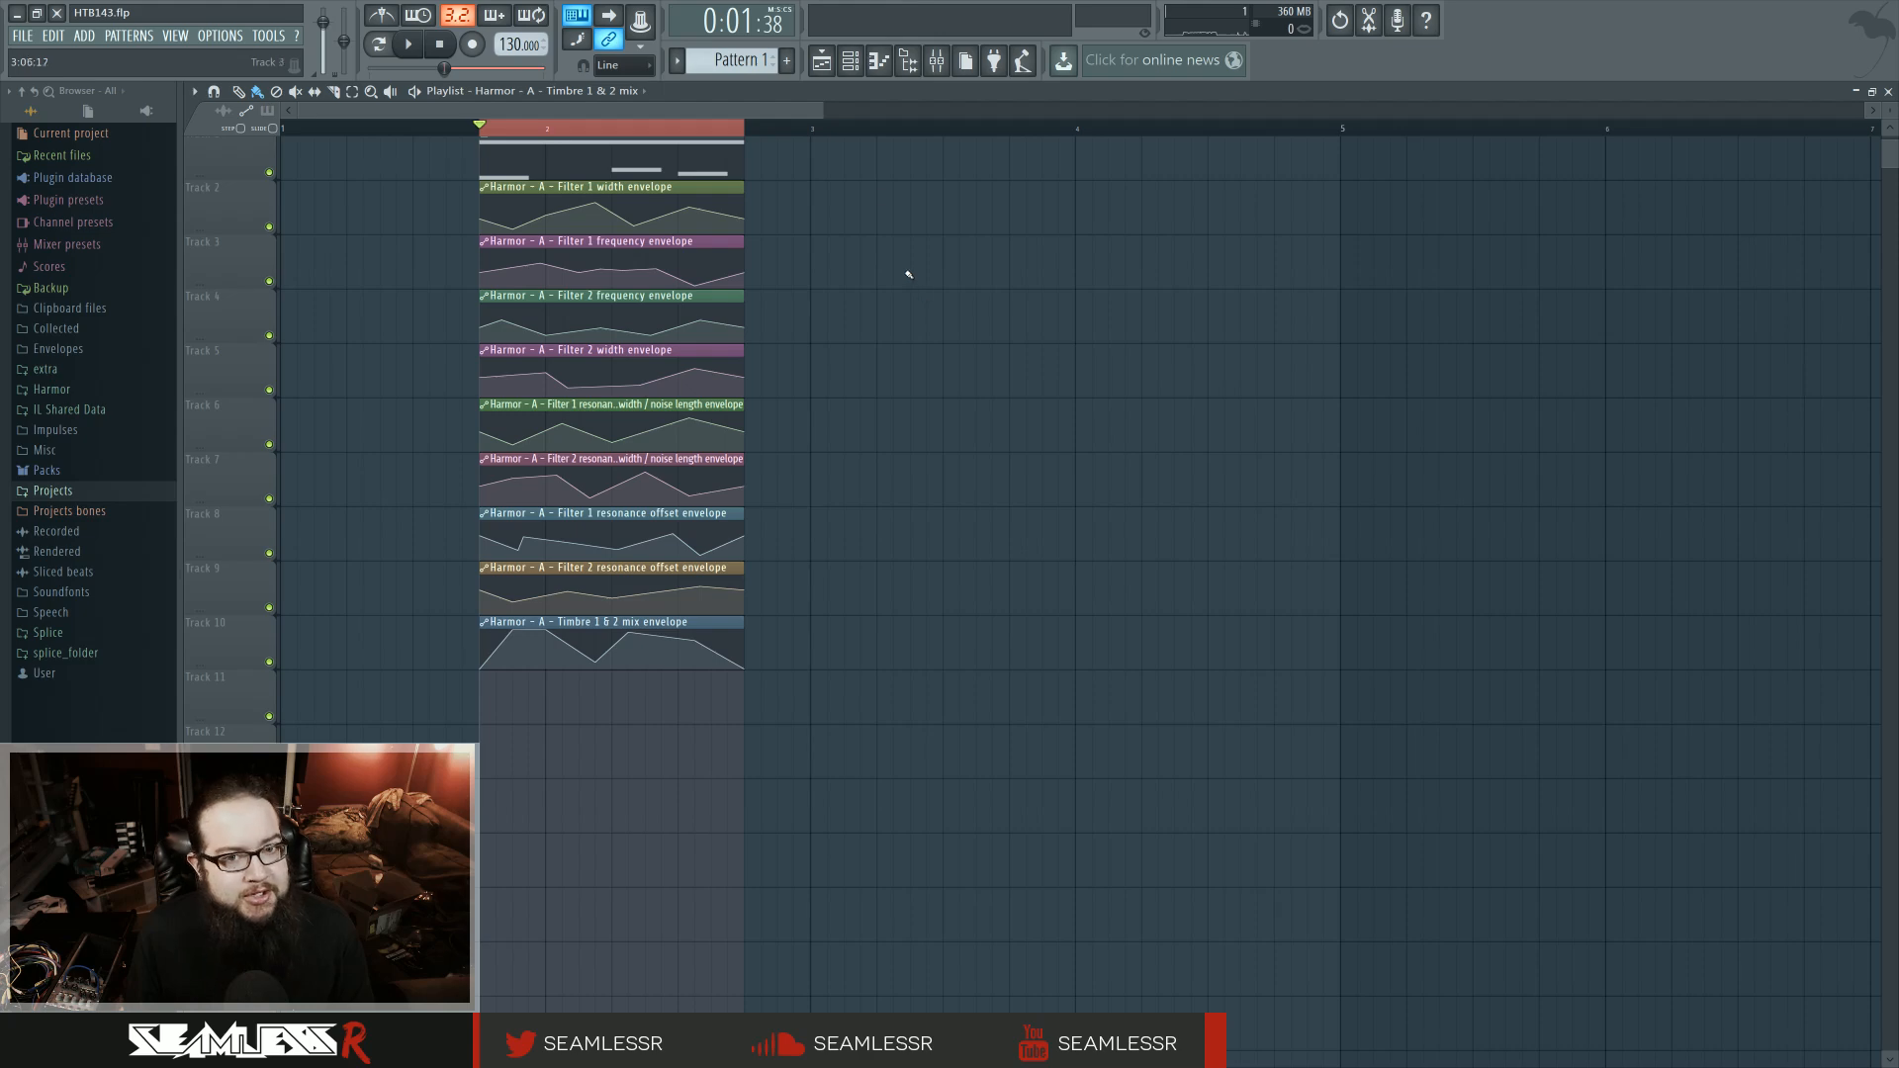
# Open the existing Harmor instance from the channel rack and reposition its window so the lower controls are unobstructed.
pyautogui.press('F6')
pyautogui.click(1039, 329)
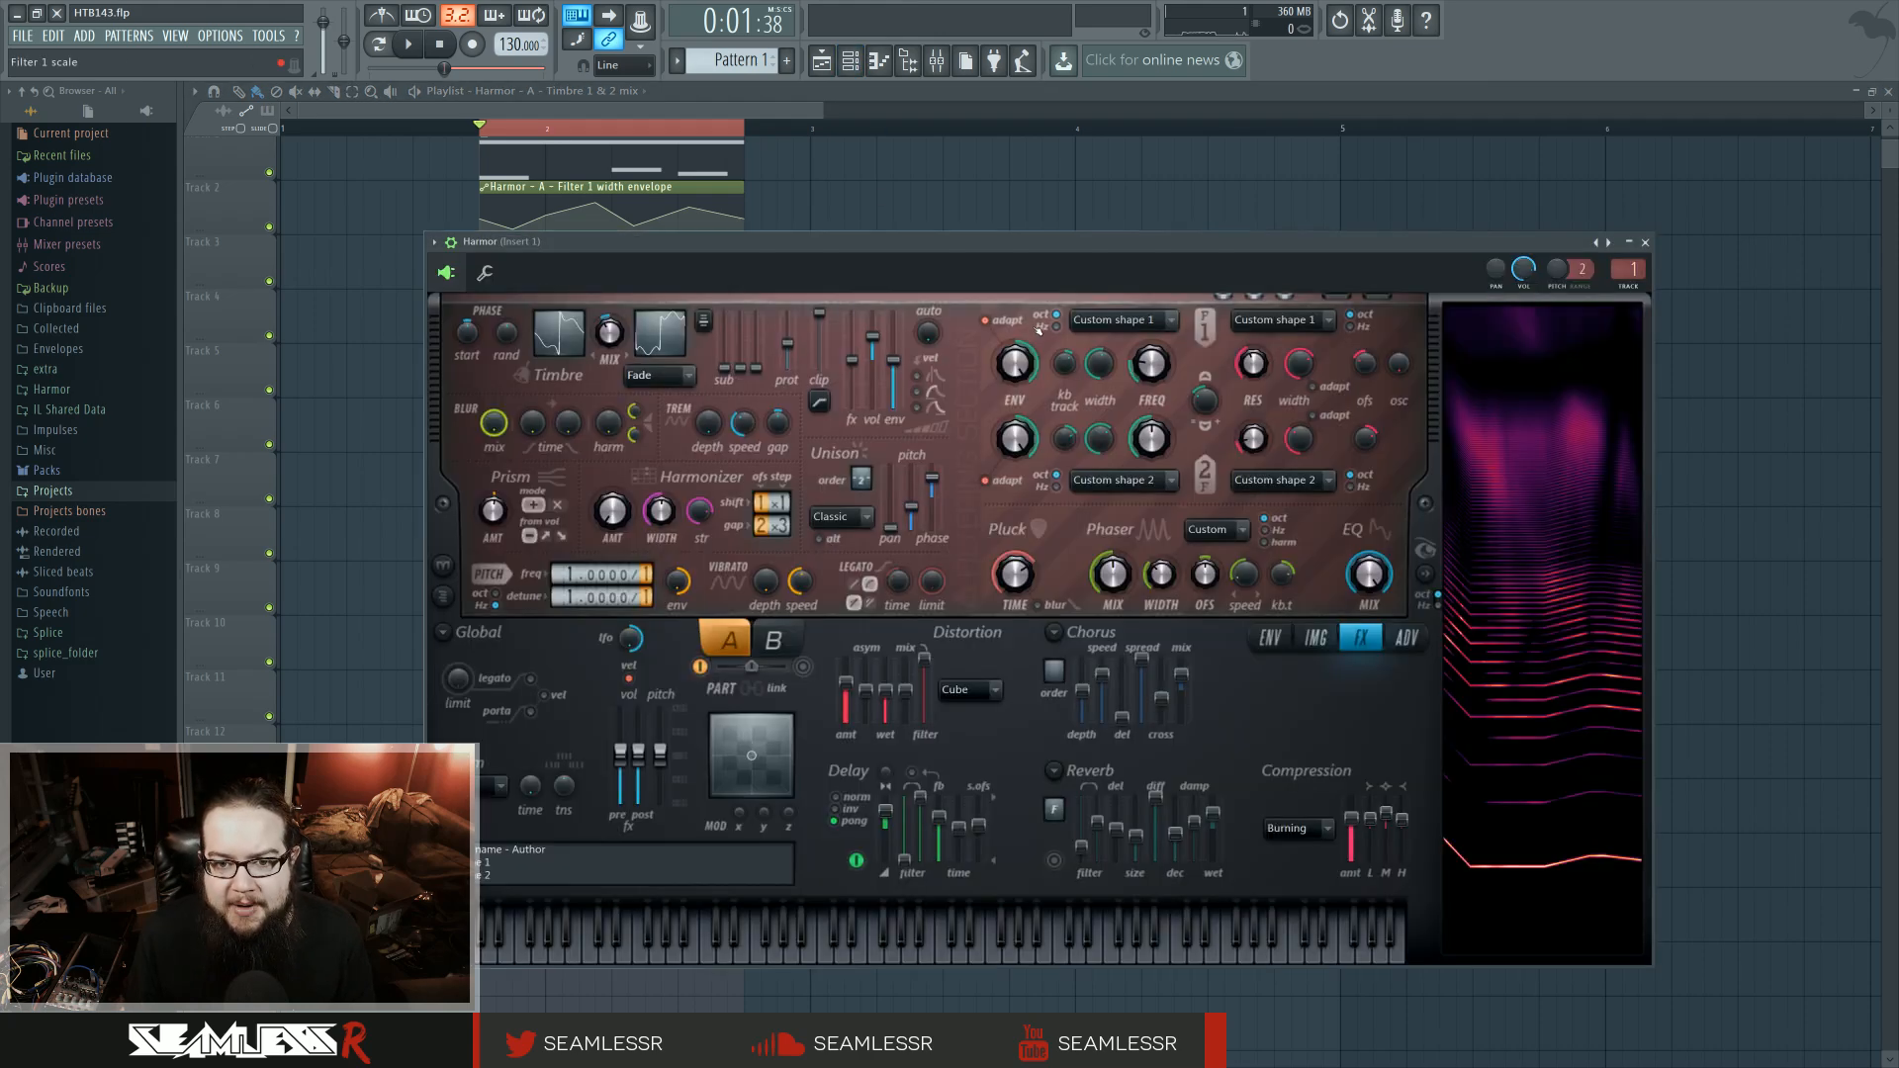
pyautogui.moveTo(1061, 250); pyautogui.dragTo(1058, 240)
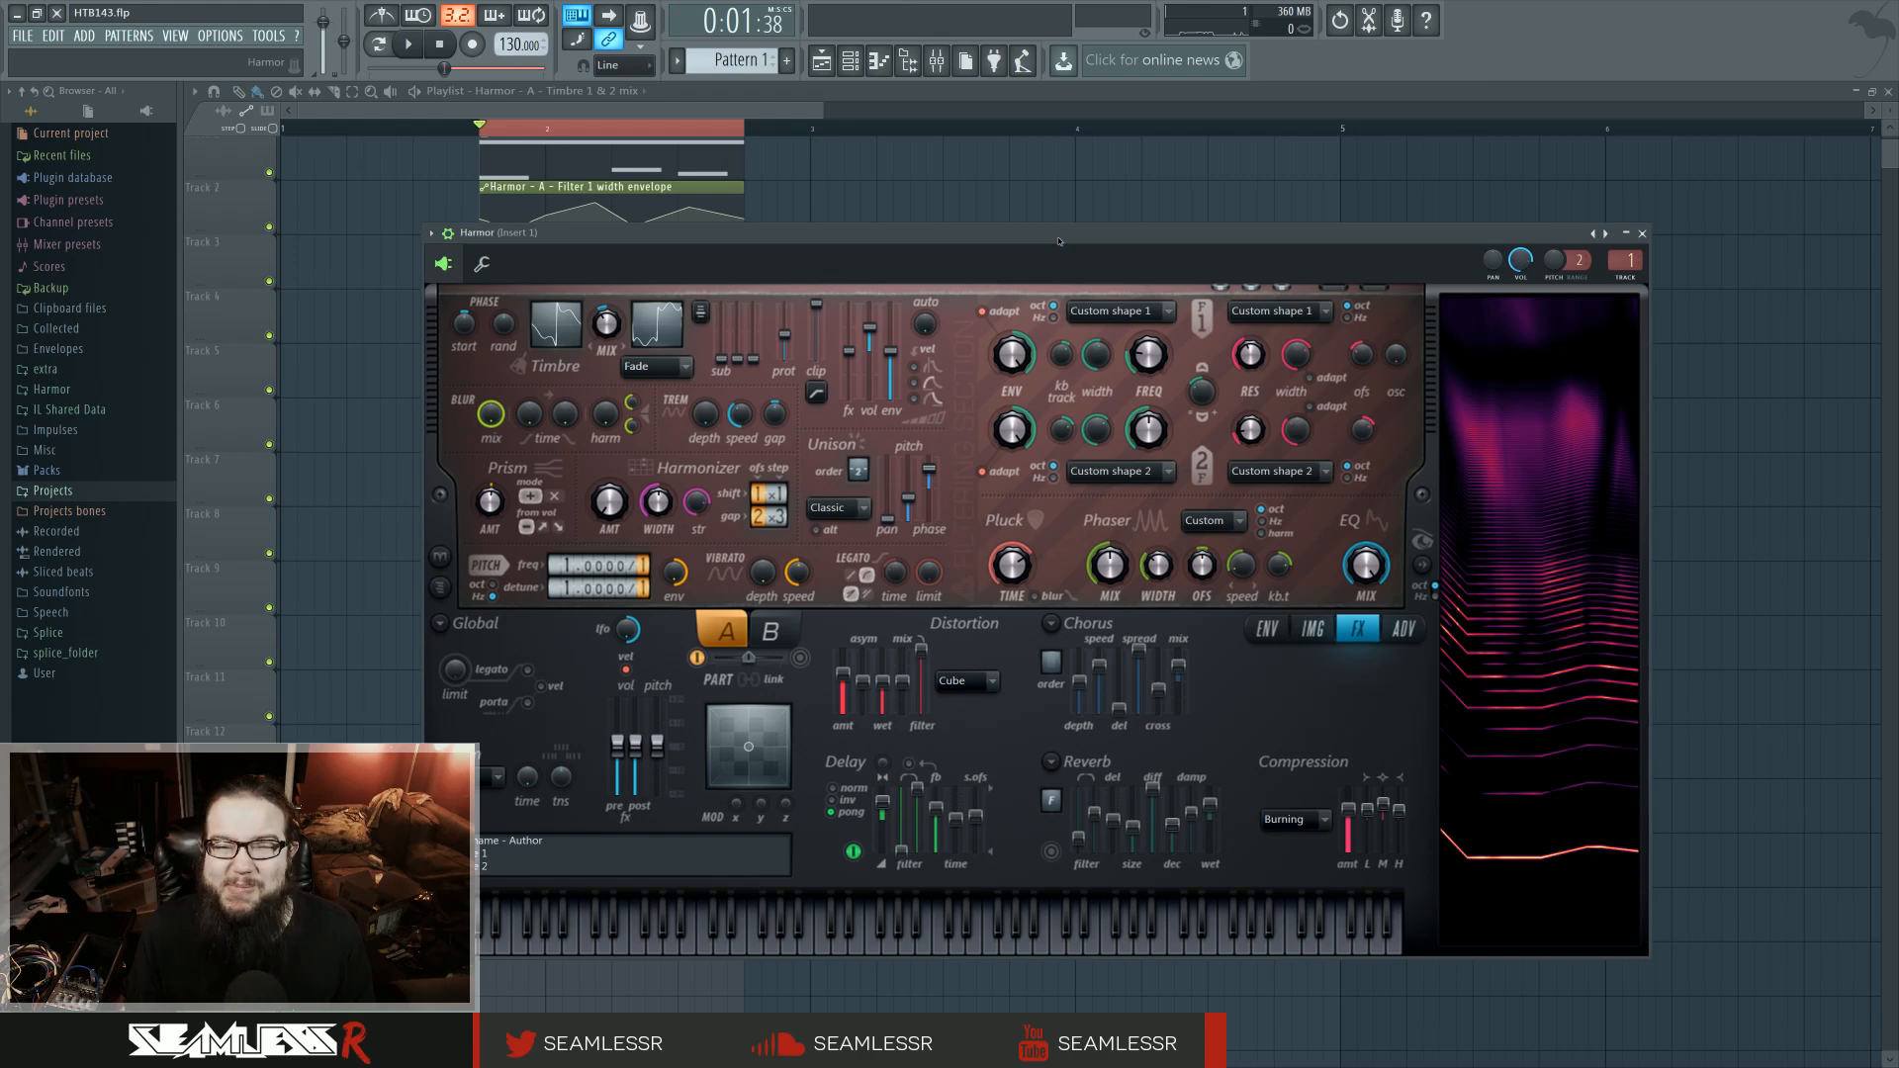
pyautogui.moveTo(1059, 240); pyautogui.dragTo(1164, 210)
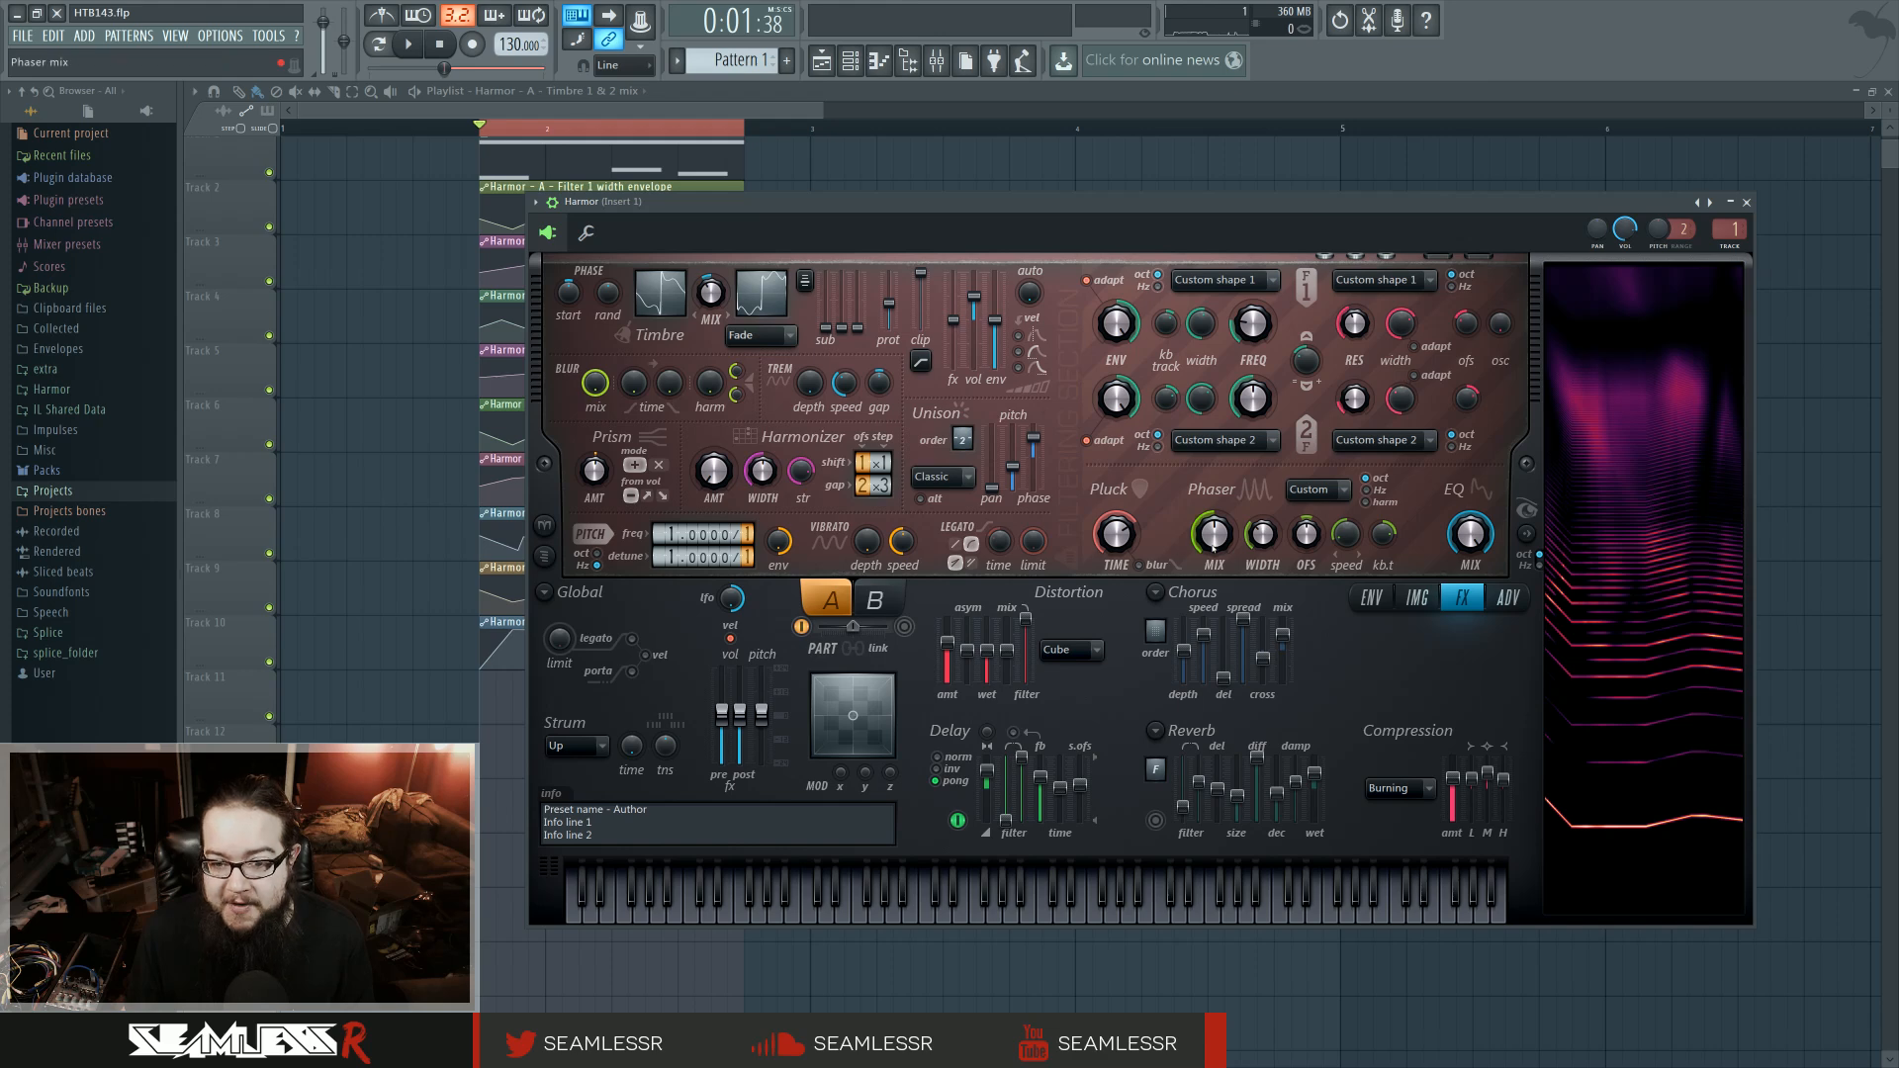
# Display part A's Global EQ curve and its Local EQ curve in the envelope editor.
pyautogui.click(1370, 598)
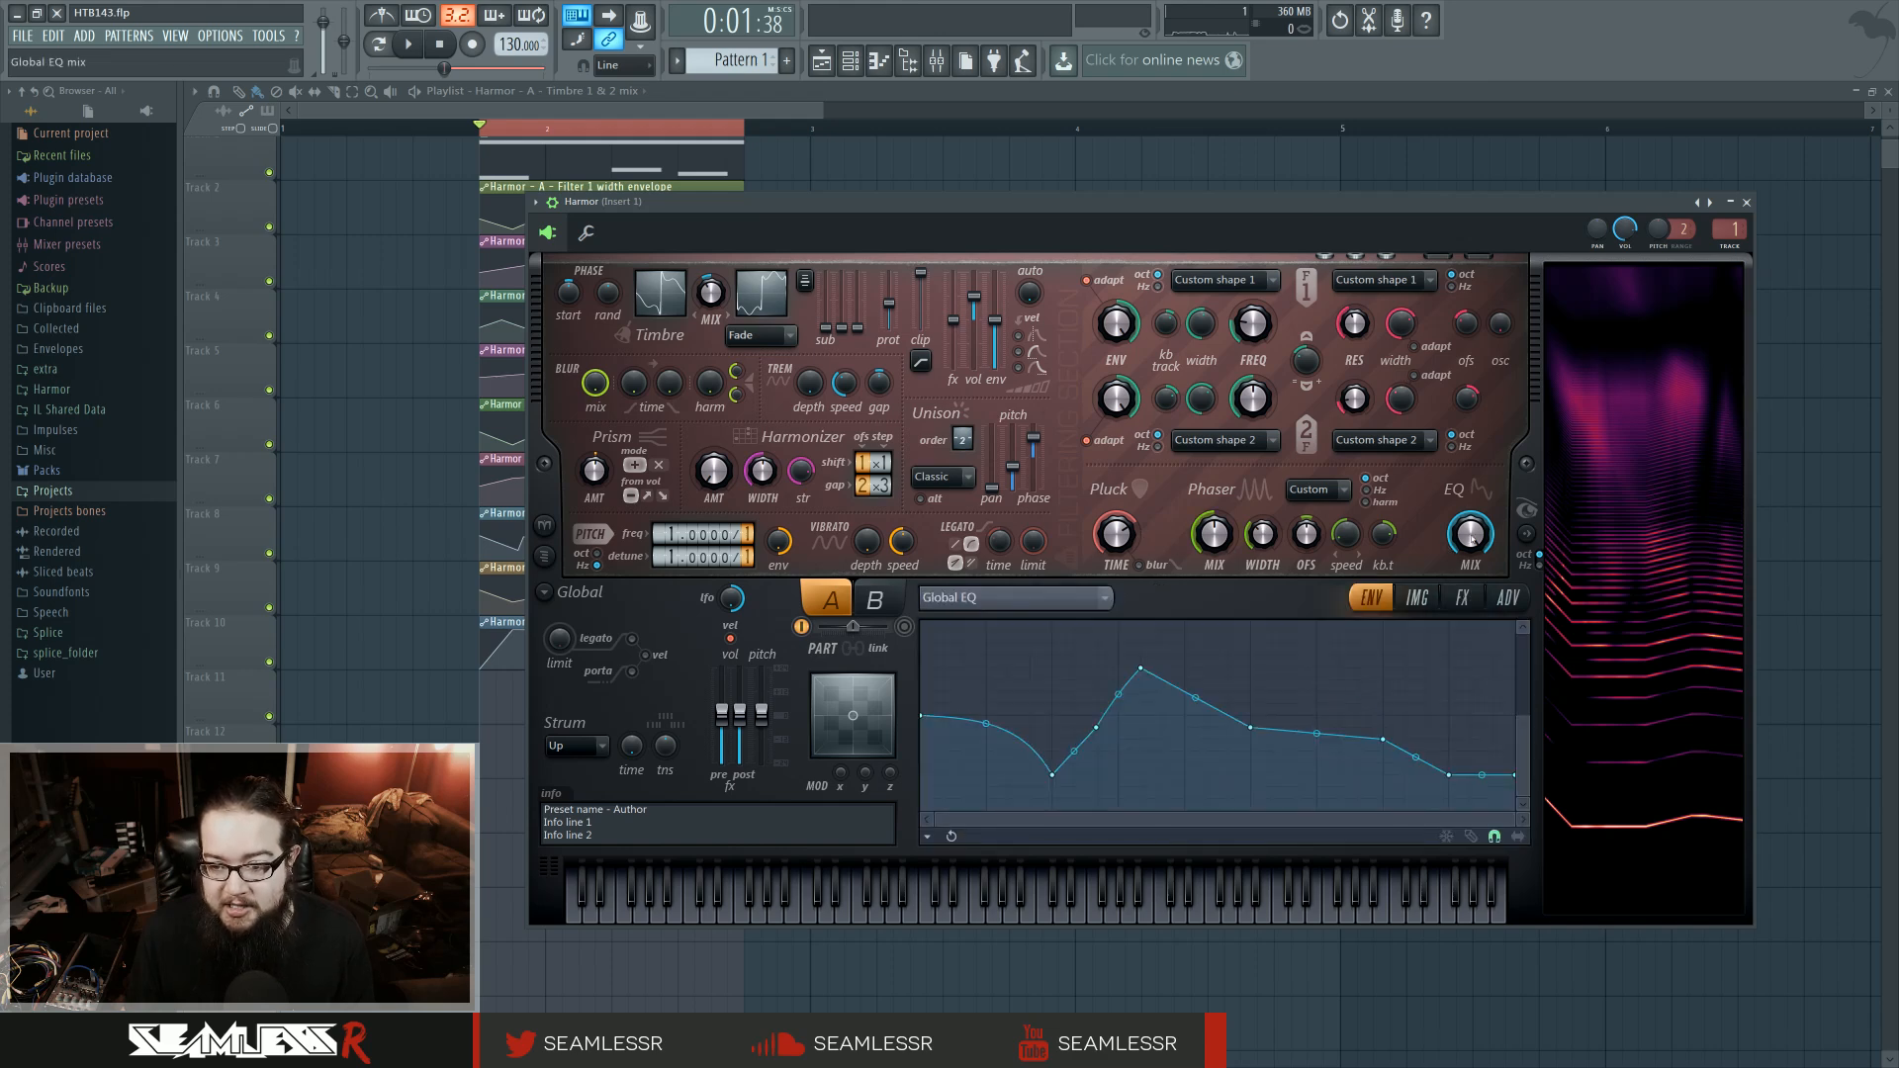
pyautogui.click(1100, 599)
pyautogui.click(1310, 488)
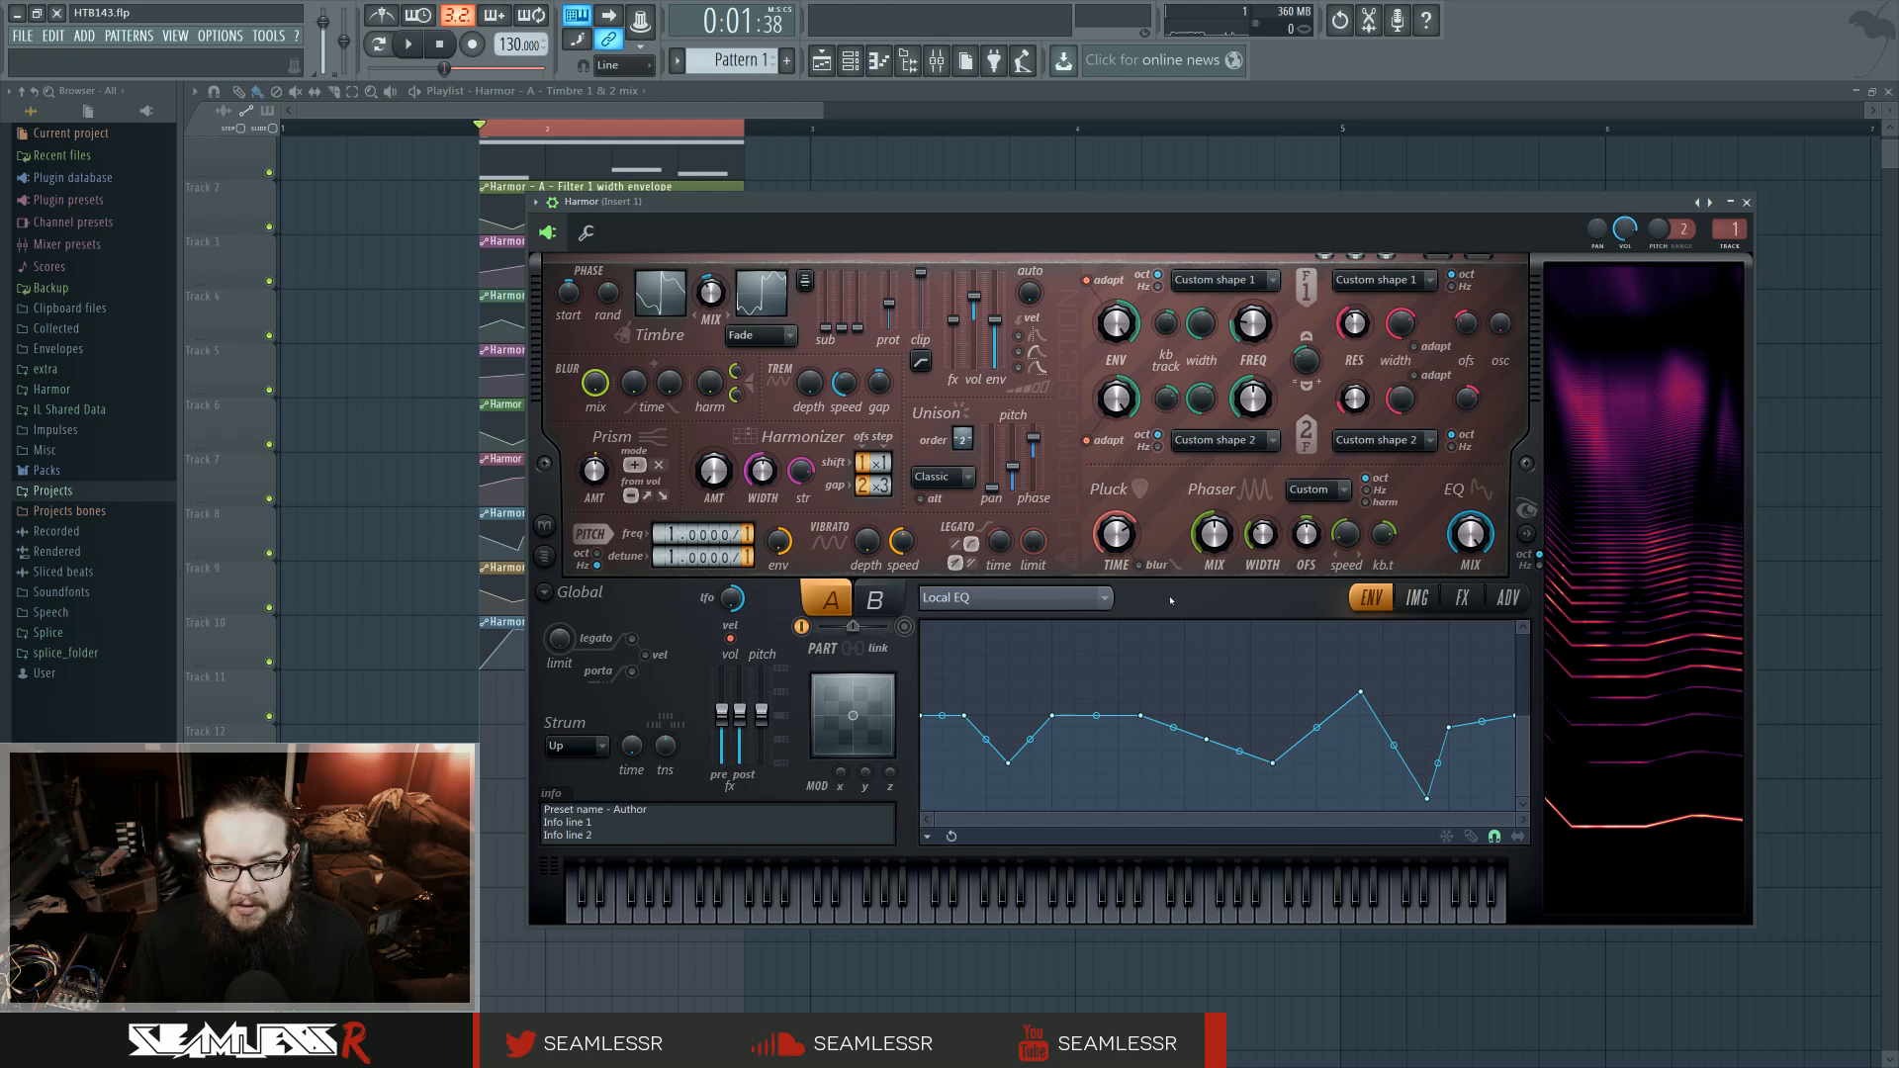
# Browse the envelope editor's target list and display the Harmonic unison pitch curve.
pyautogui.click(1097, 597)
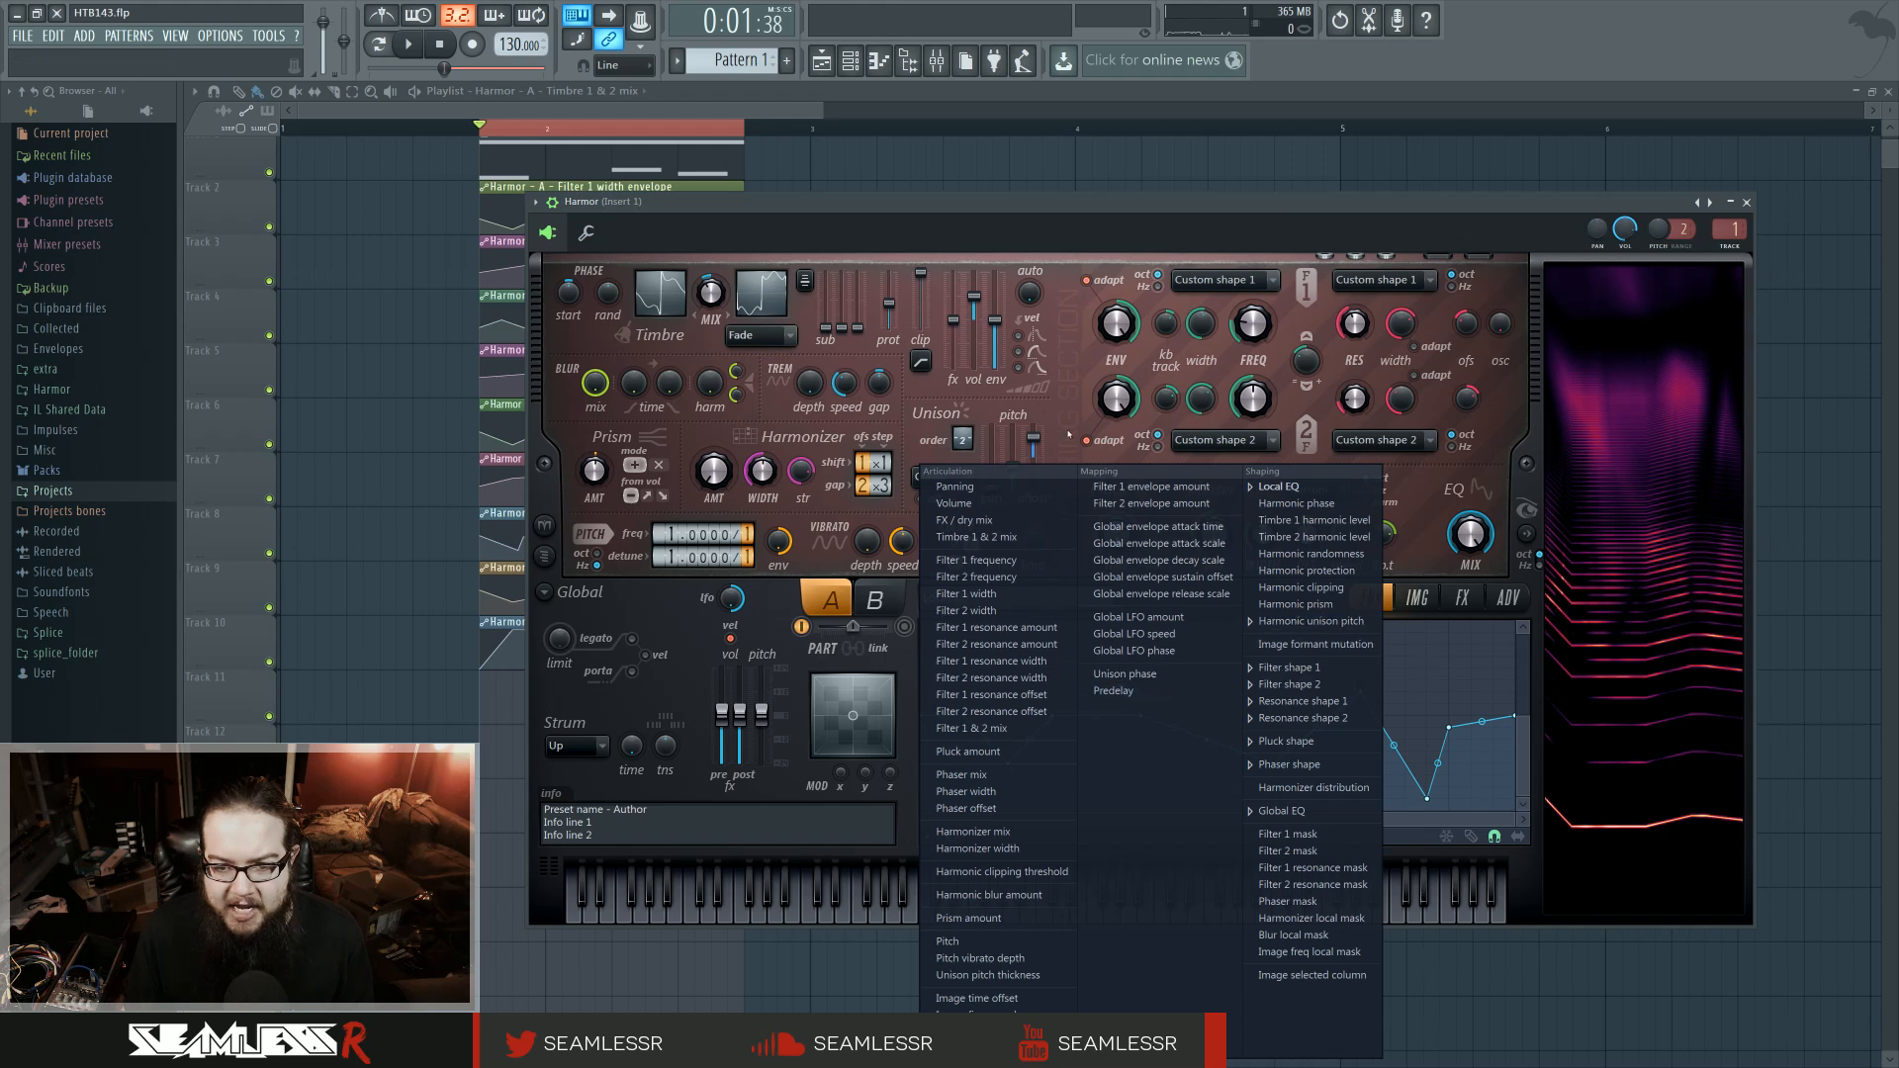
pyautogui.click(1071, 413)
pyautogui.click(1088, 597)
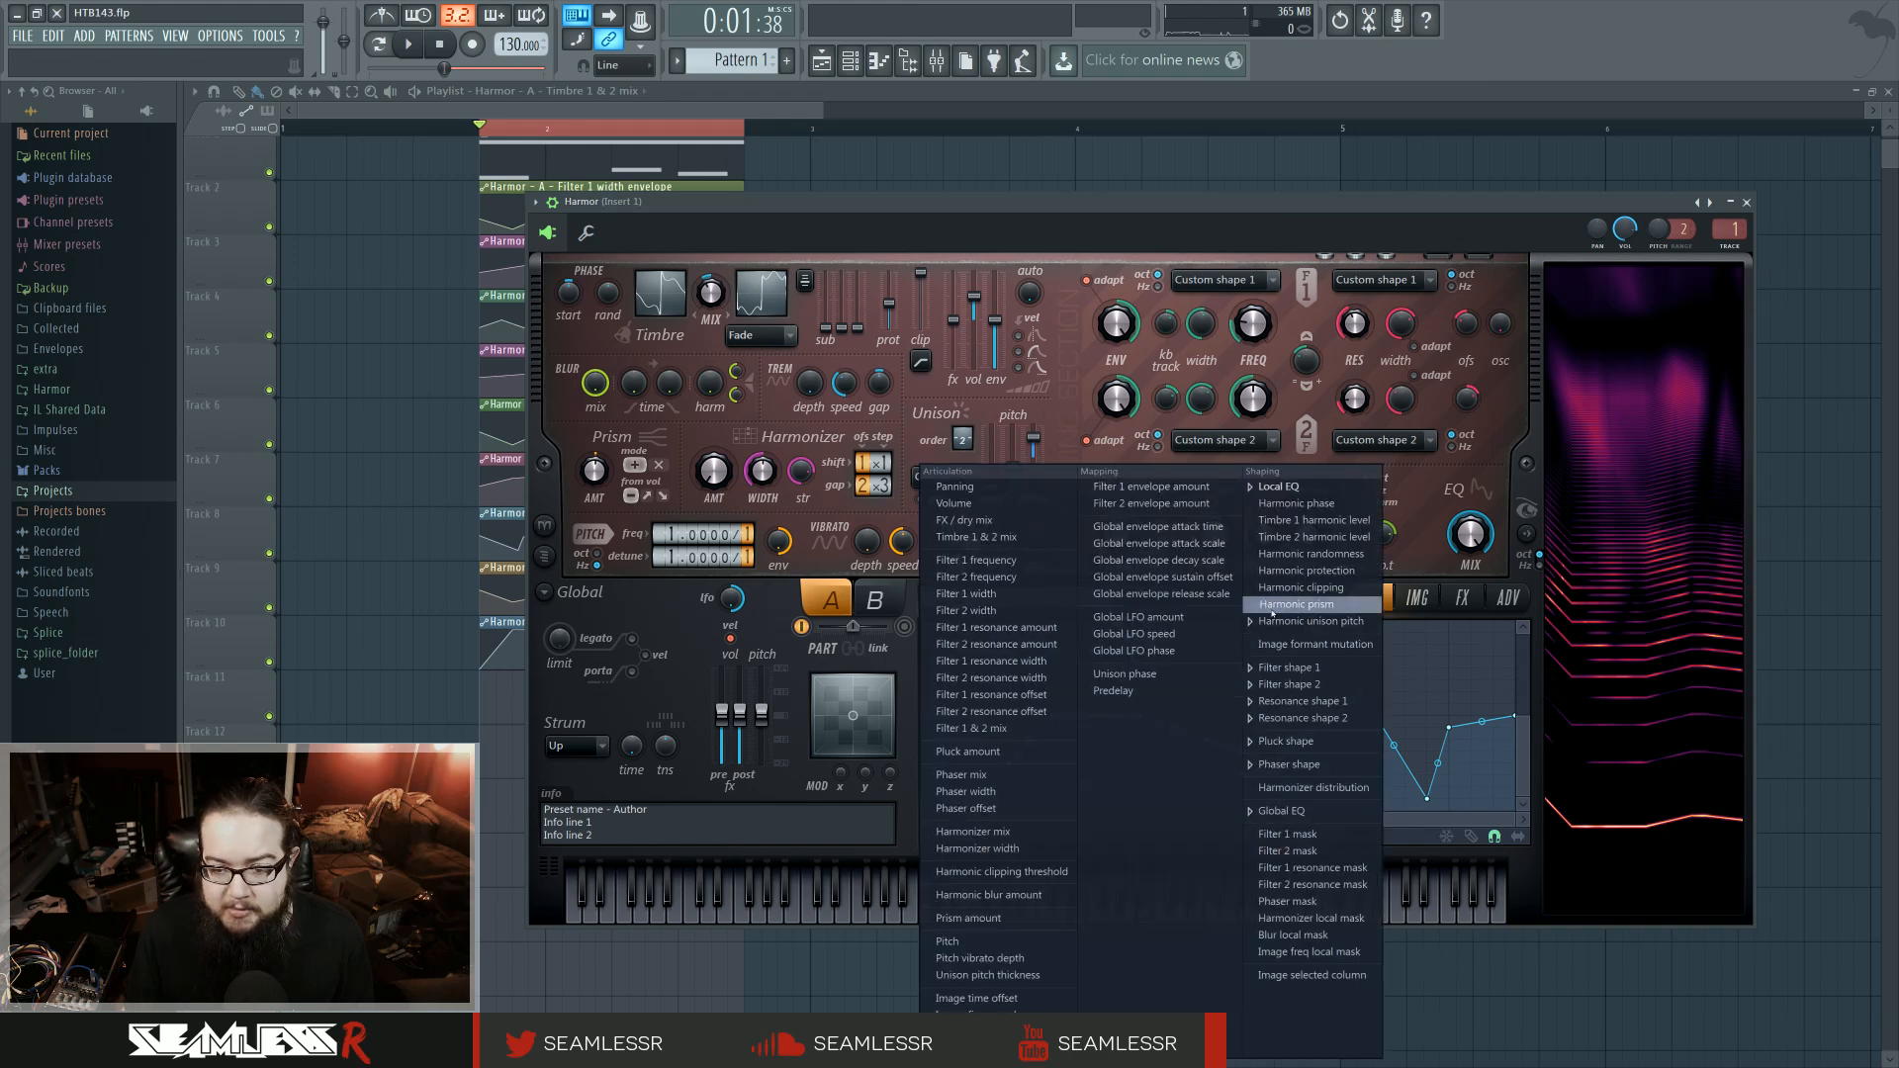
pyautogui.click(1295, 625)
pyautogui.click(1113, 600)
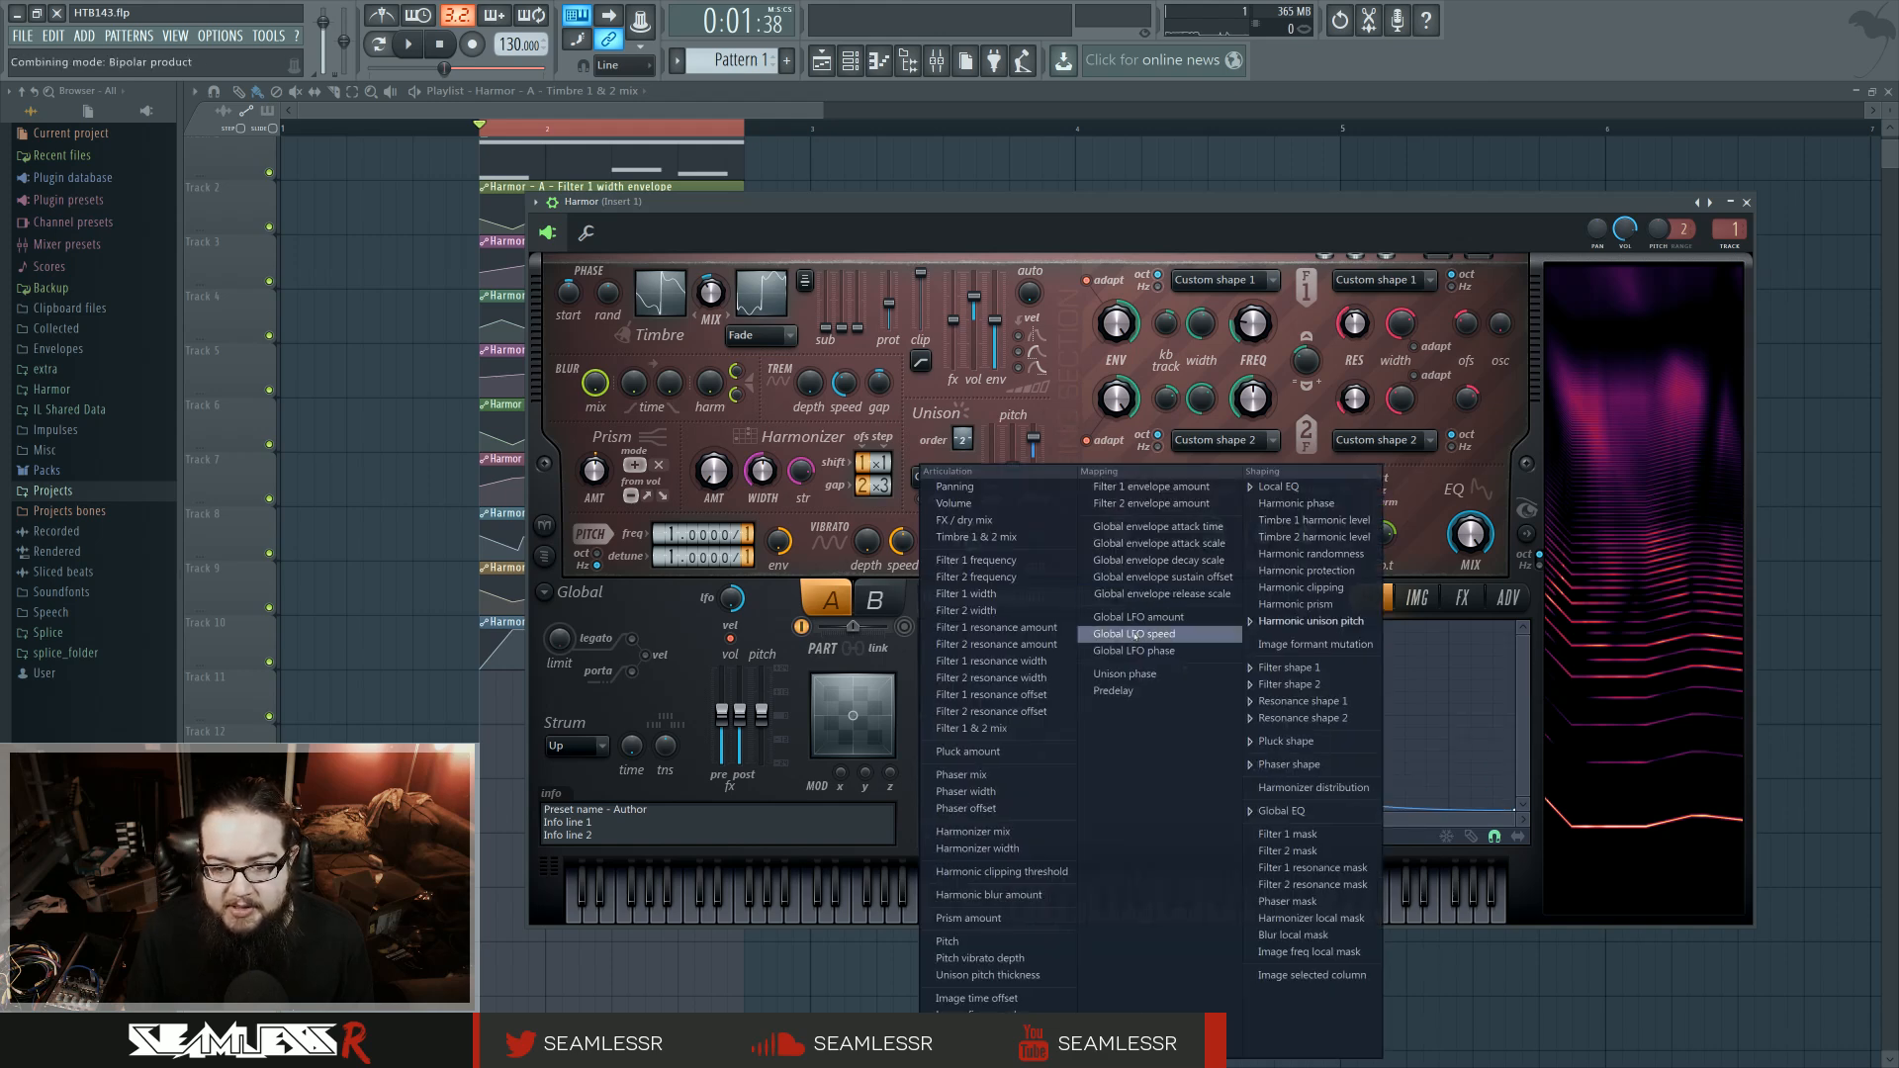
pyautogui.click(1136, 210)
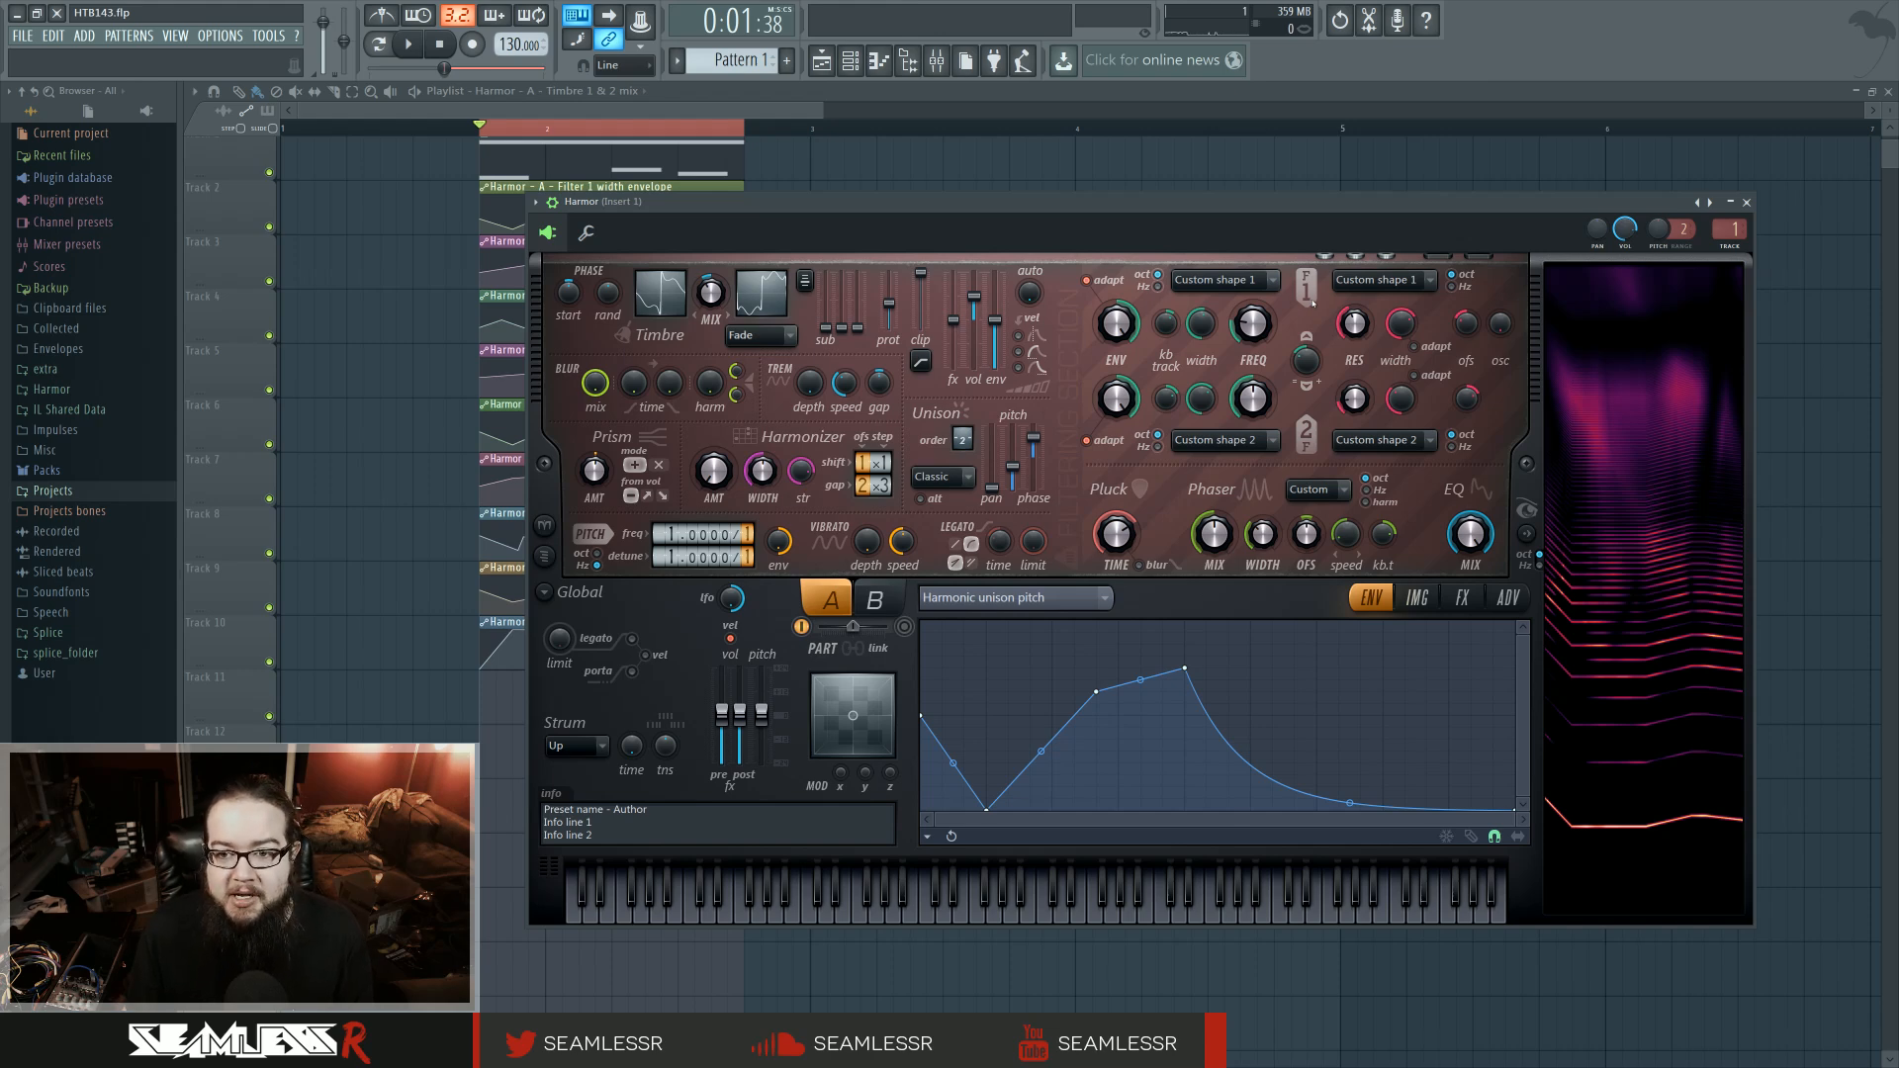
# Switch filter 1's resonance type to Custom shape 2 and back to Custom shape 1 to view its curve.
pyautogui.click(1379, 280)
pyautogui.click(1395, 292)
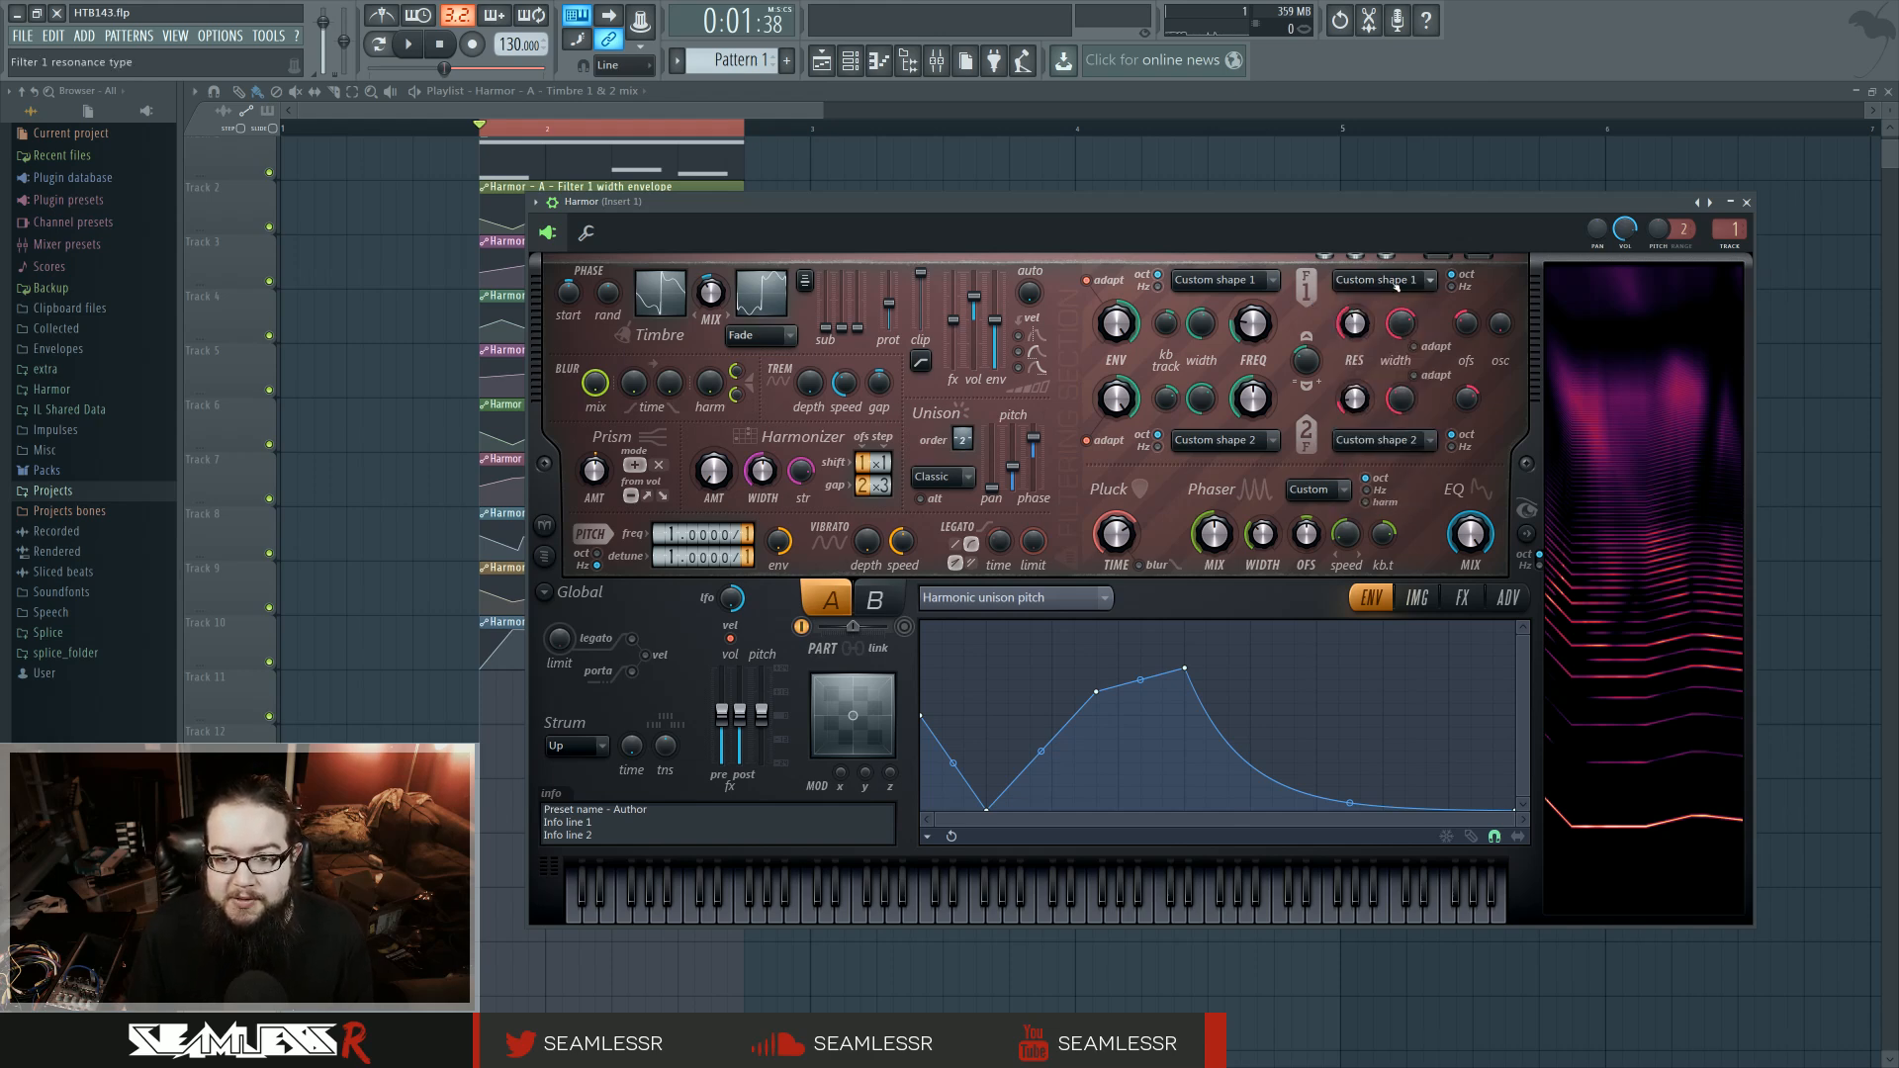
pyautogui.click(1385, 281)
pyautogui.click(1395, 289)
pyautogui.click(1394, 281)
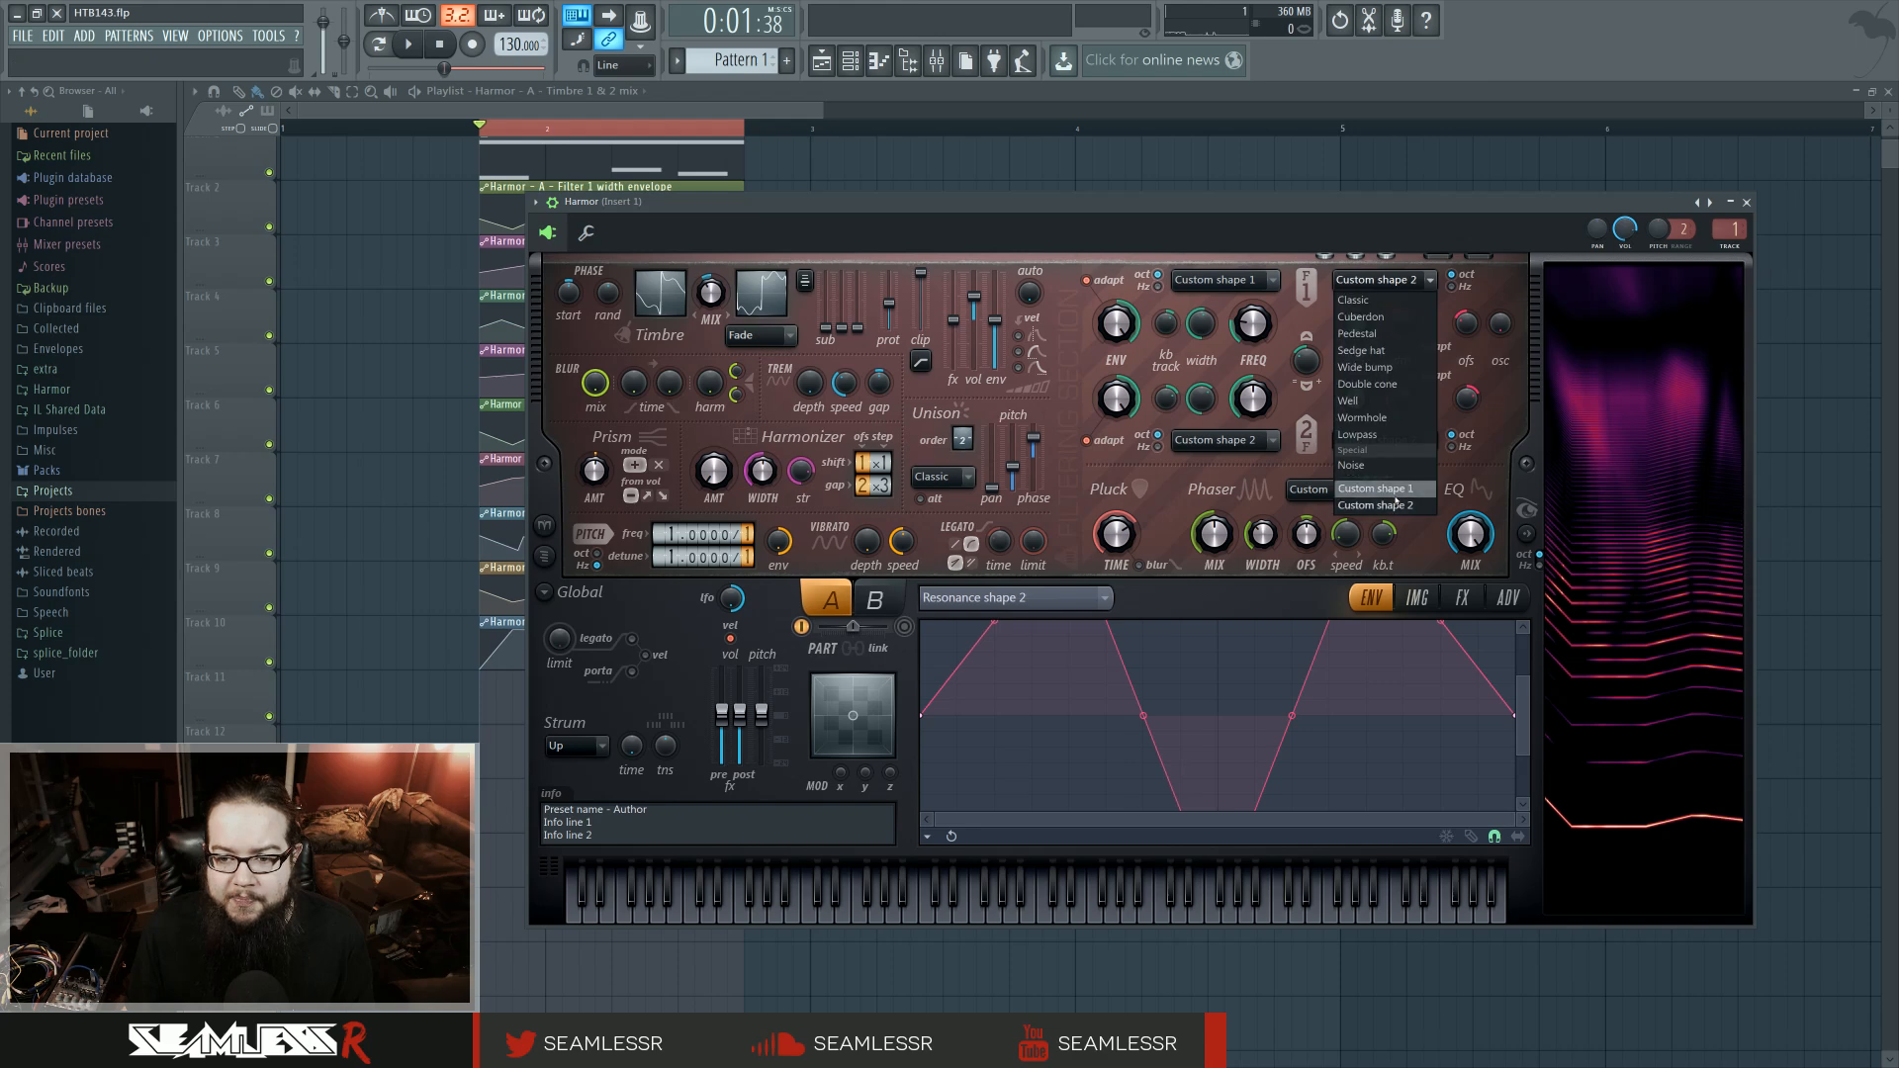
pyautogui.click(1385, 499)
pyautogui.scroll(-3, 1484, 772)
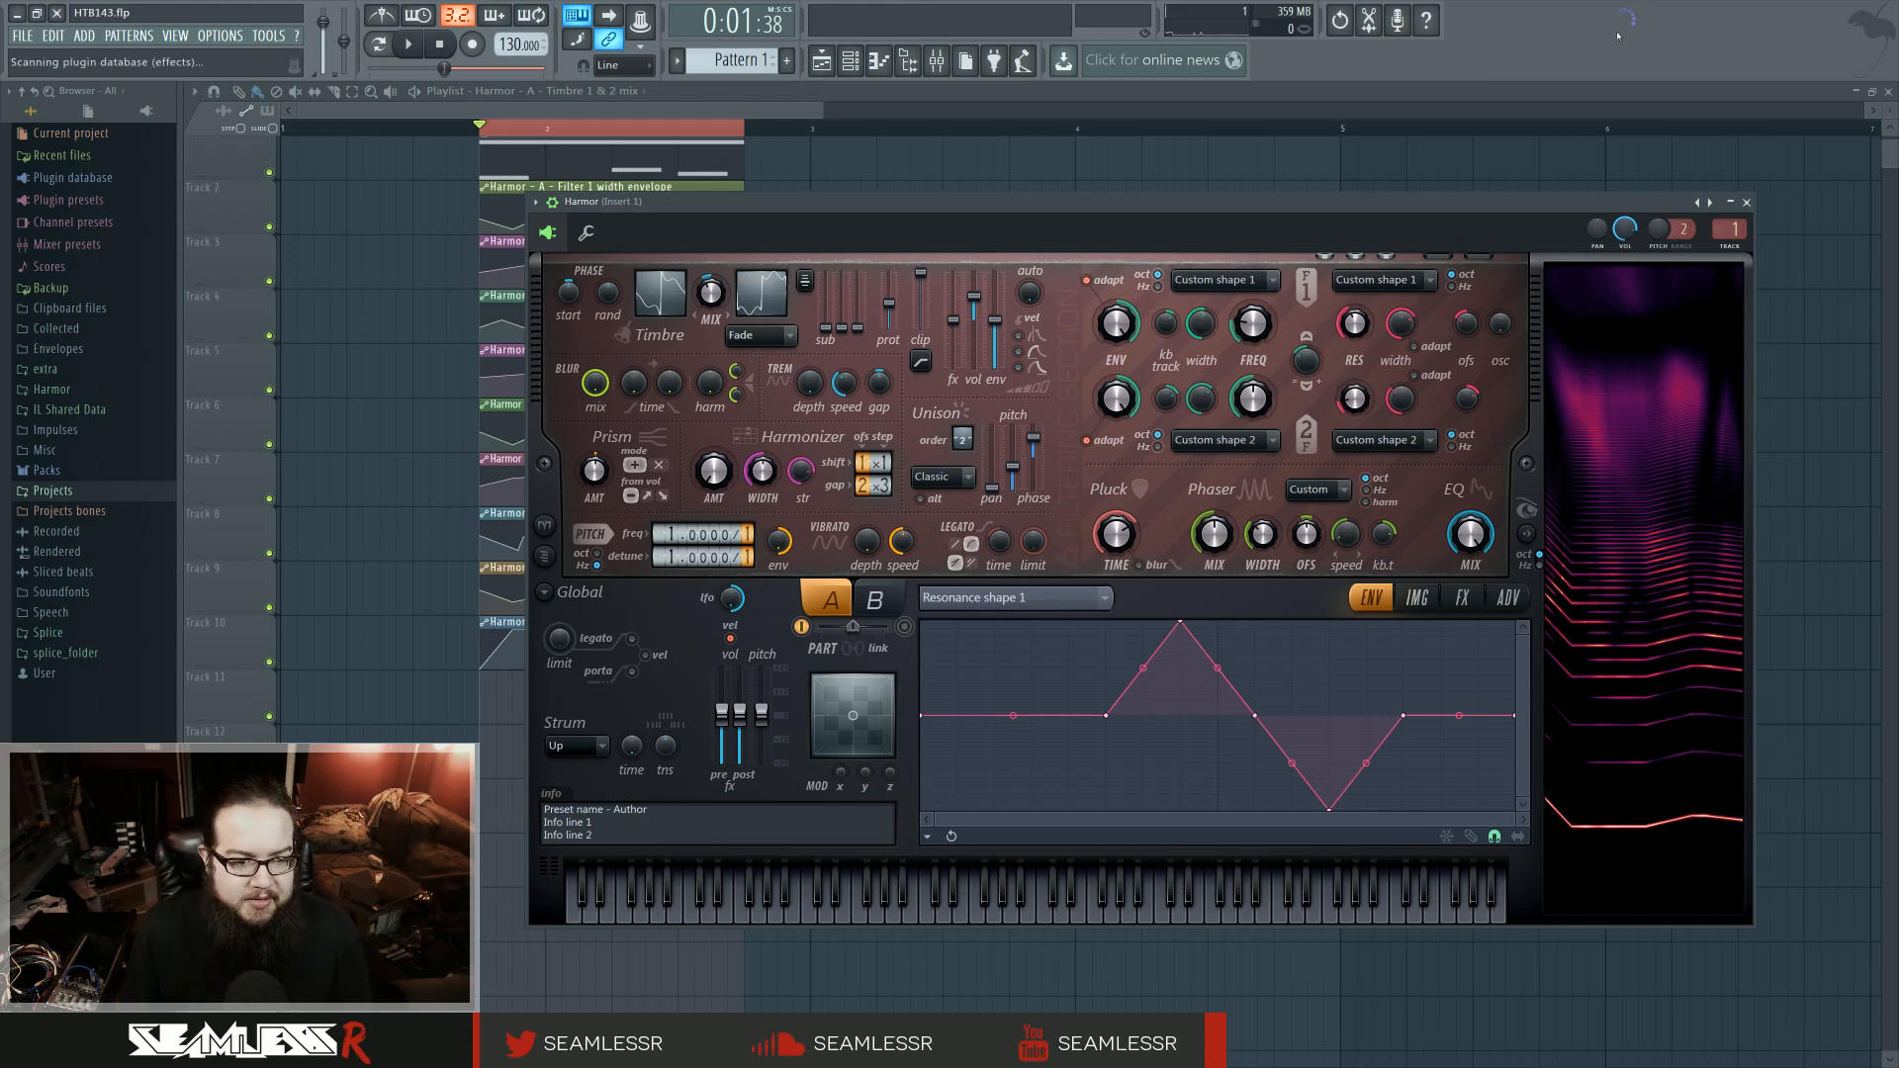
# Add a second Harmor instance, reposition its window and show its spectral display.
pyautogui.press('F8')
pyautogui.click(58, 554)
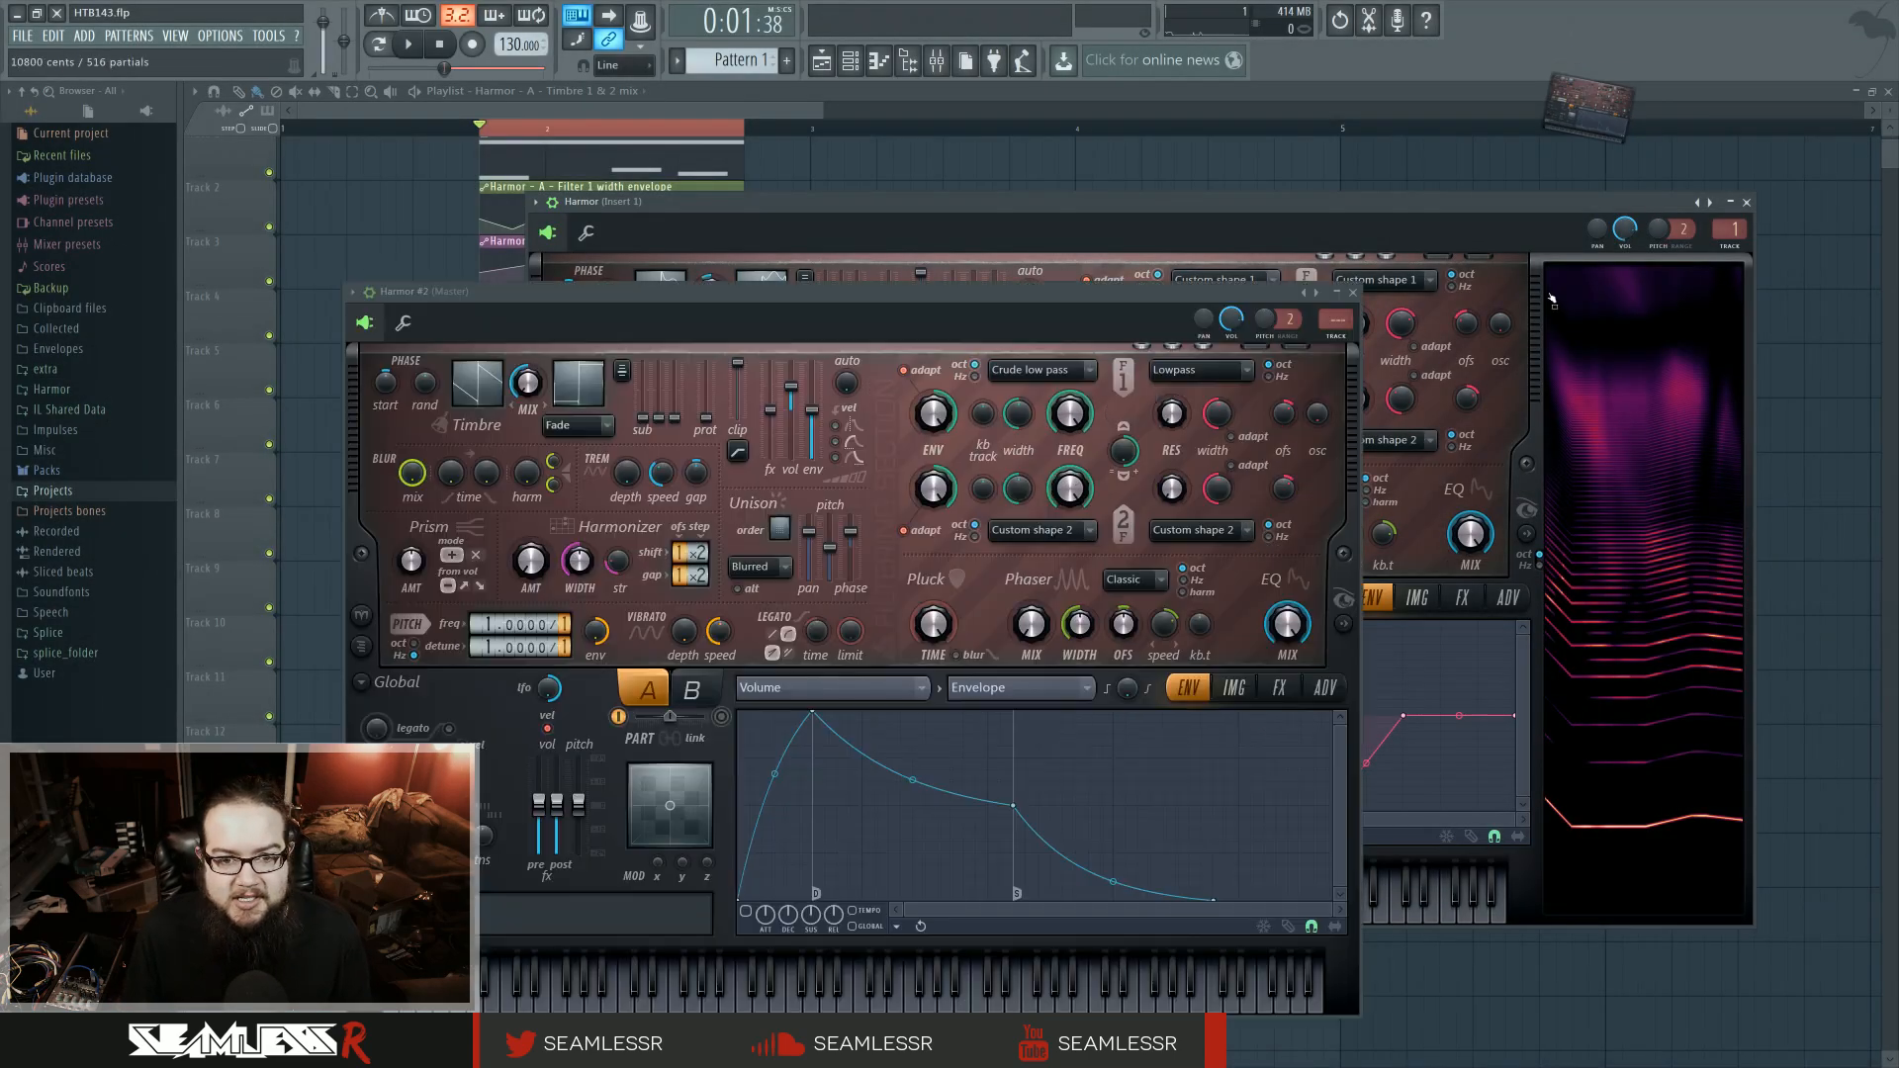
pyautogui.moveTo(966, 297); pyautogui.dragTo(1289, 222)
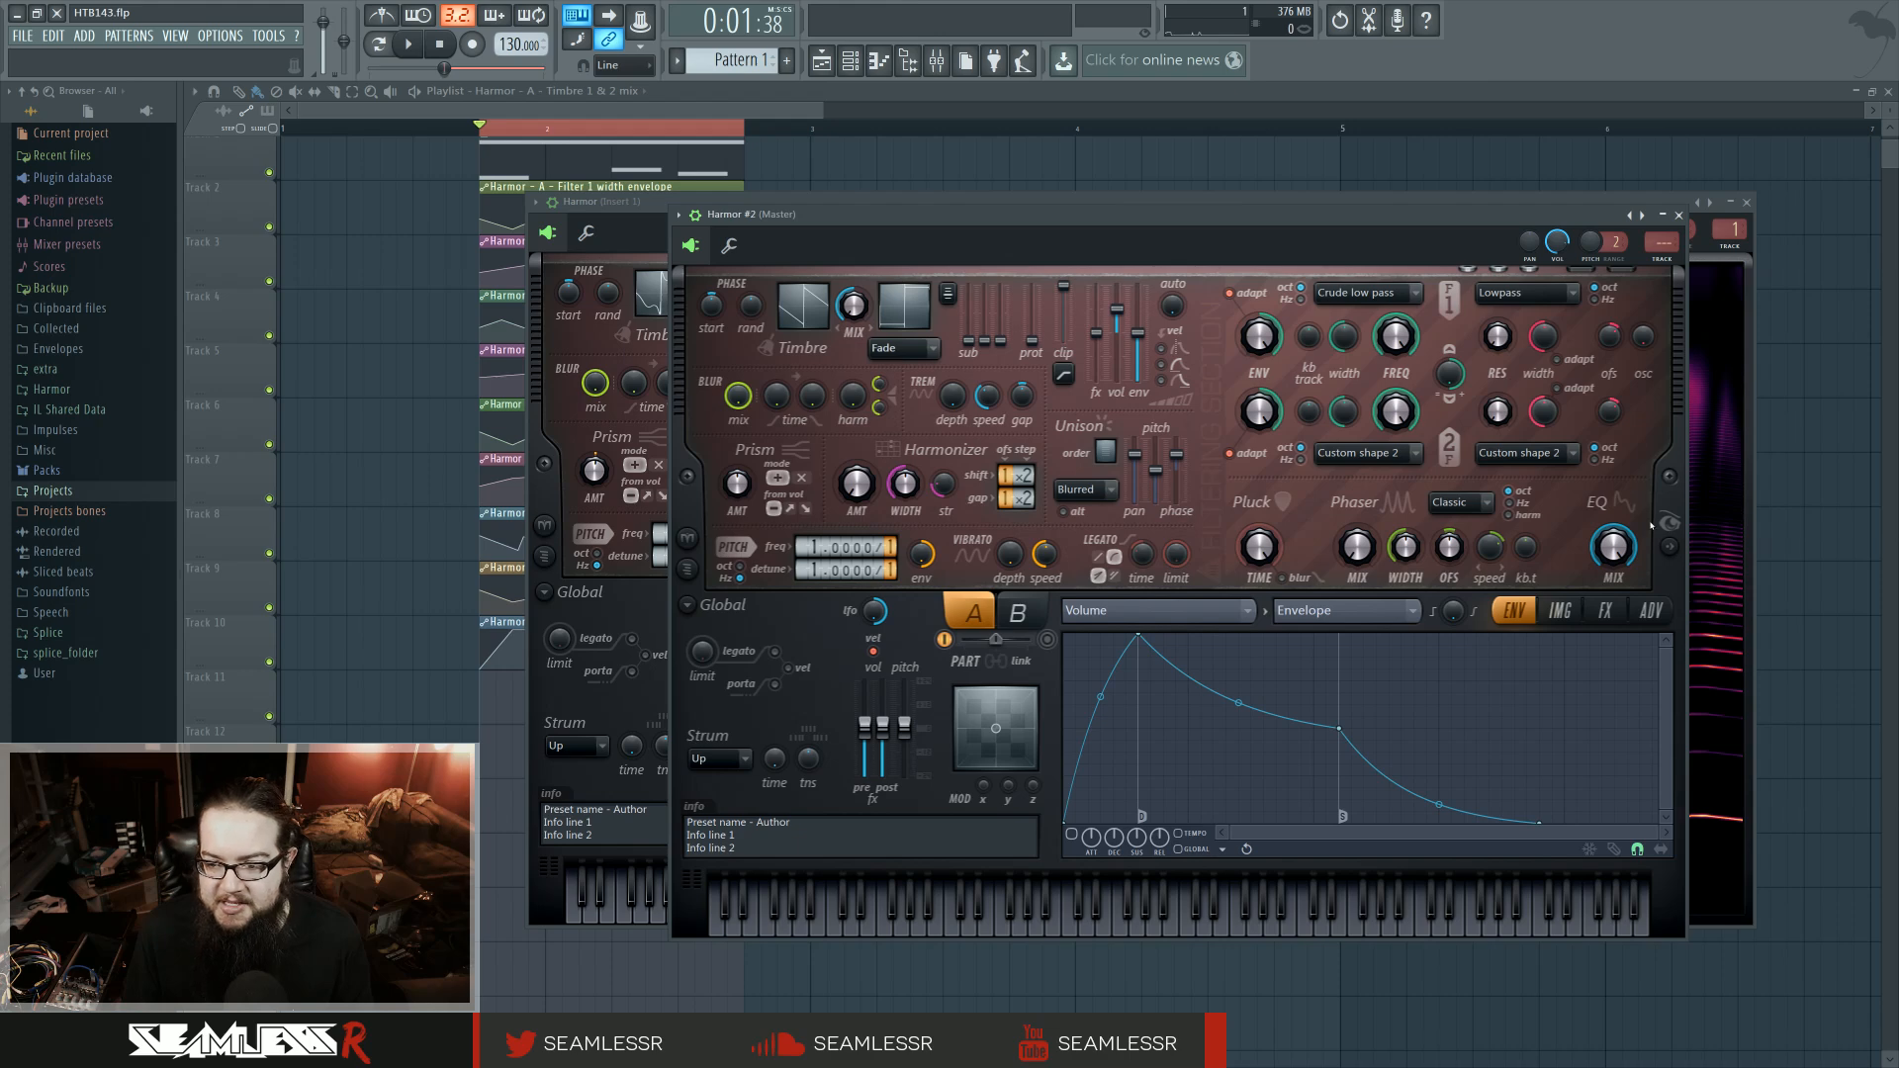
pyautogui.click(1672, 547)
pyautogui.moveTo(1514, 222); pyautogui.dragTo(1336, 212)
# Set the new Harmor's filter 1 to Custom shape 1 and shape its curve into two full-height triangular peaks with zero-level ends and centre.
pyautogui.click(1187, 283)
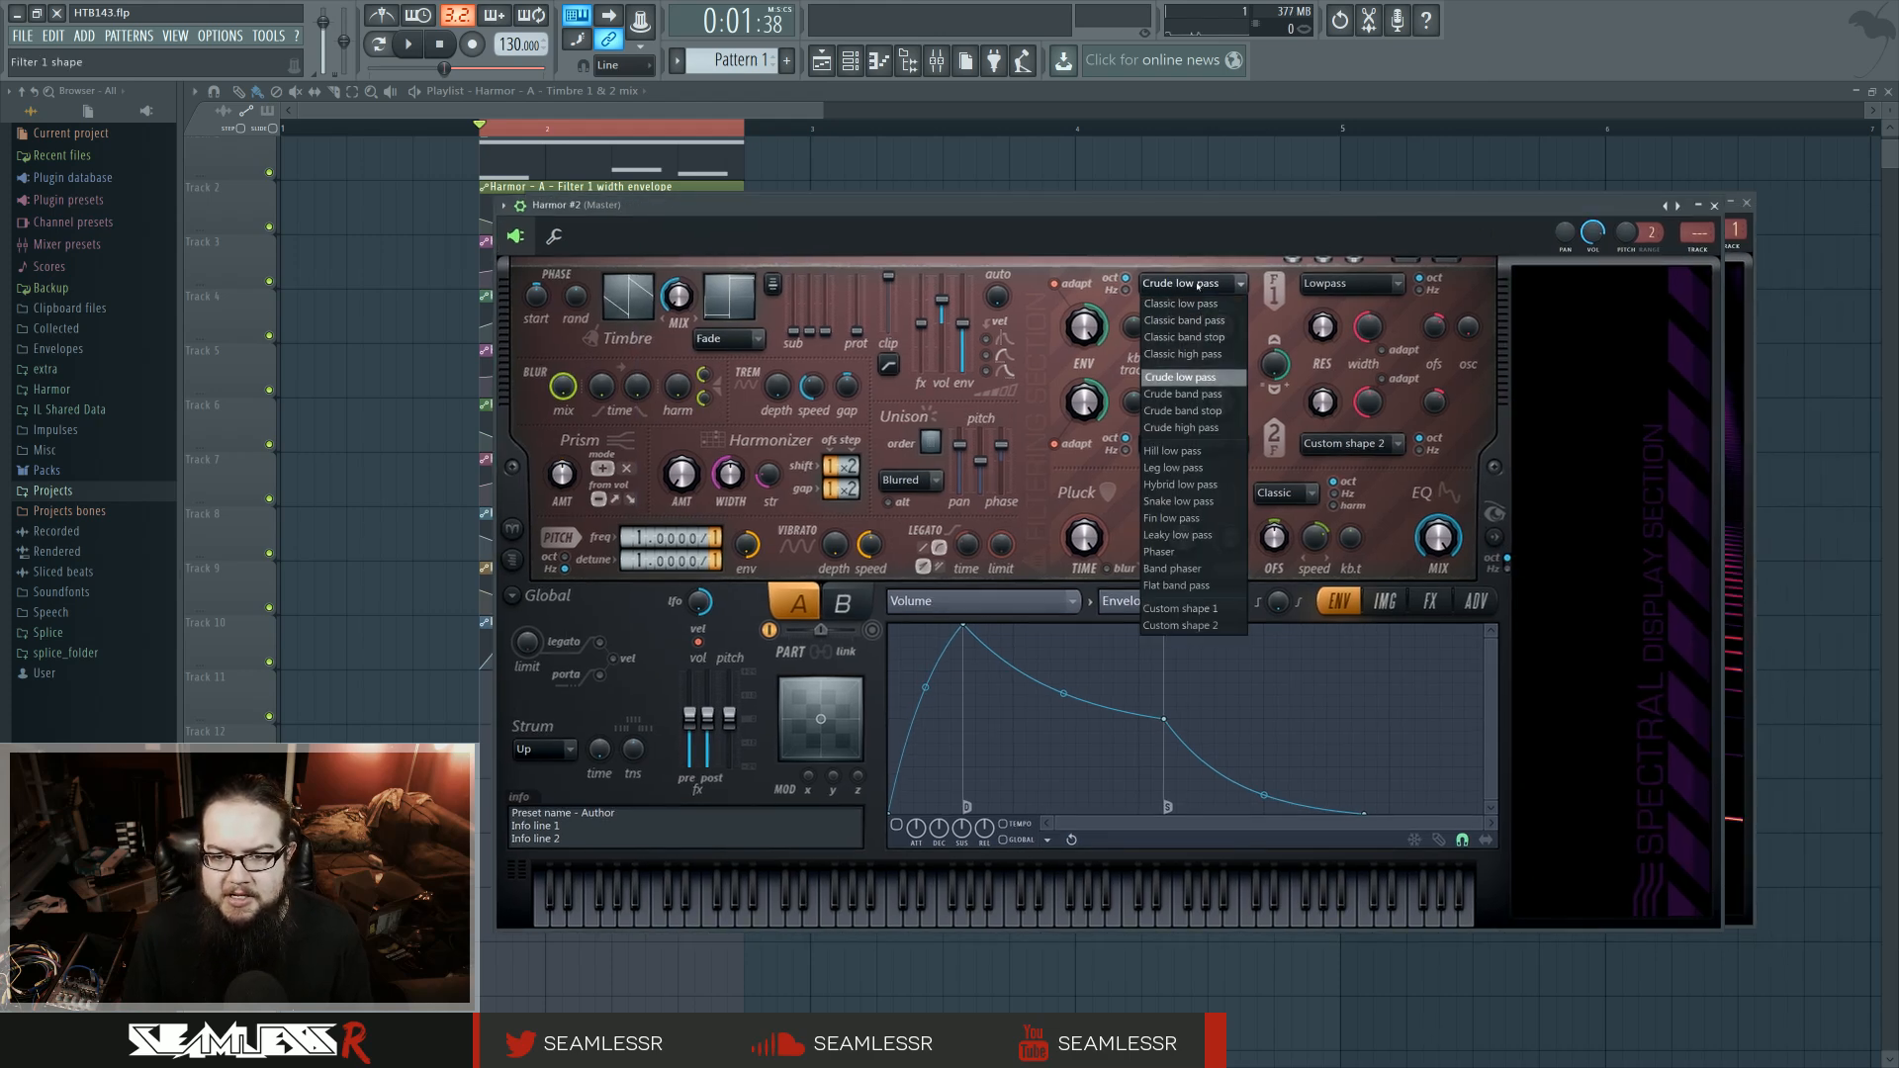
pyautogui.click(1192, 614)
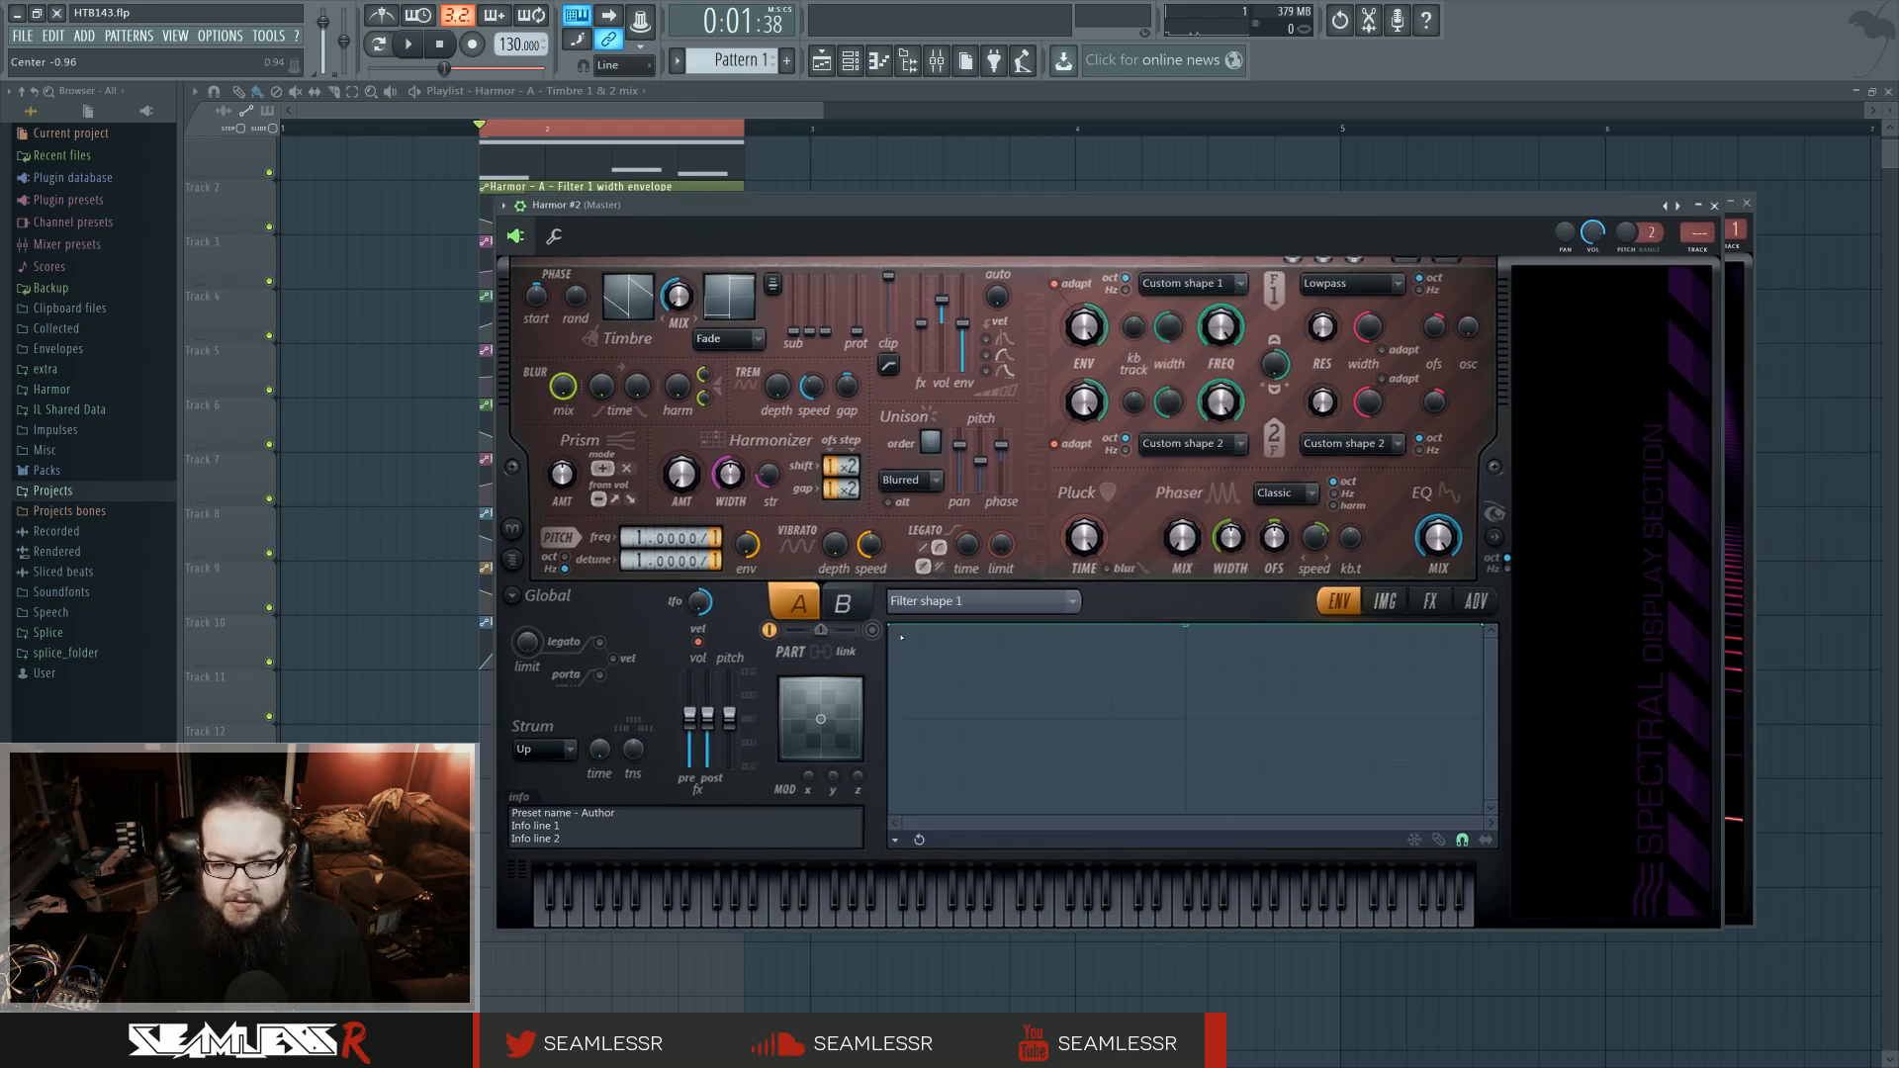
pyautogui.moveTo(889, 627); pyautogui.dragTo(889, 814)
pyautogui.rightClick(1029, 629)
pyautogui.rightClick(1186, 766)
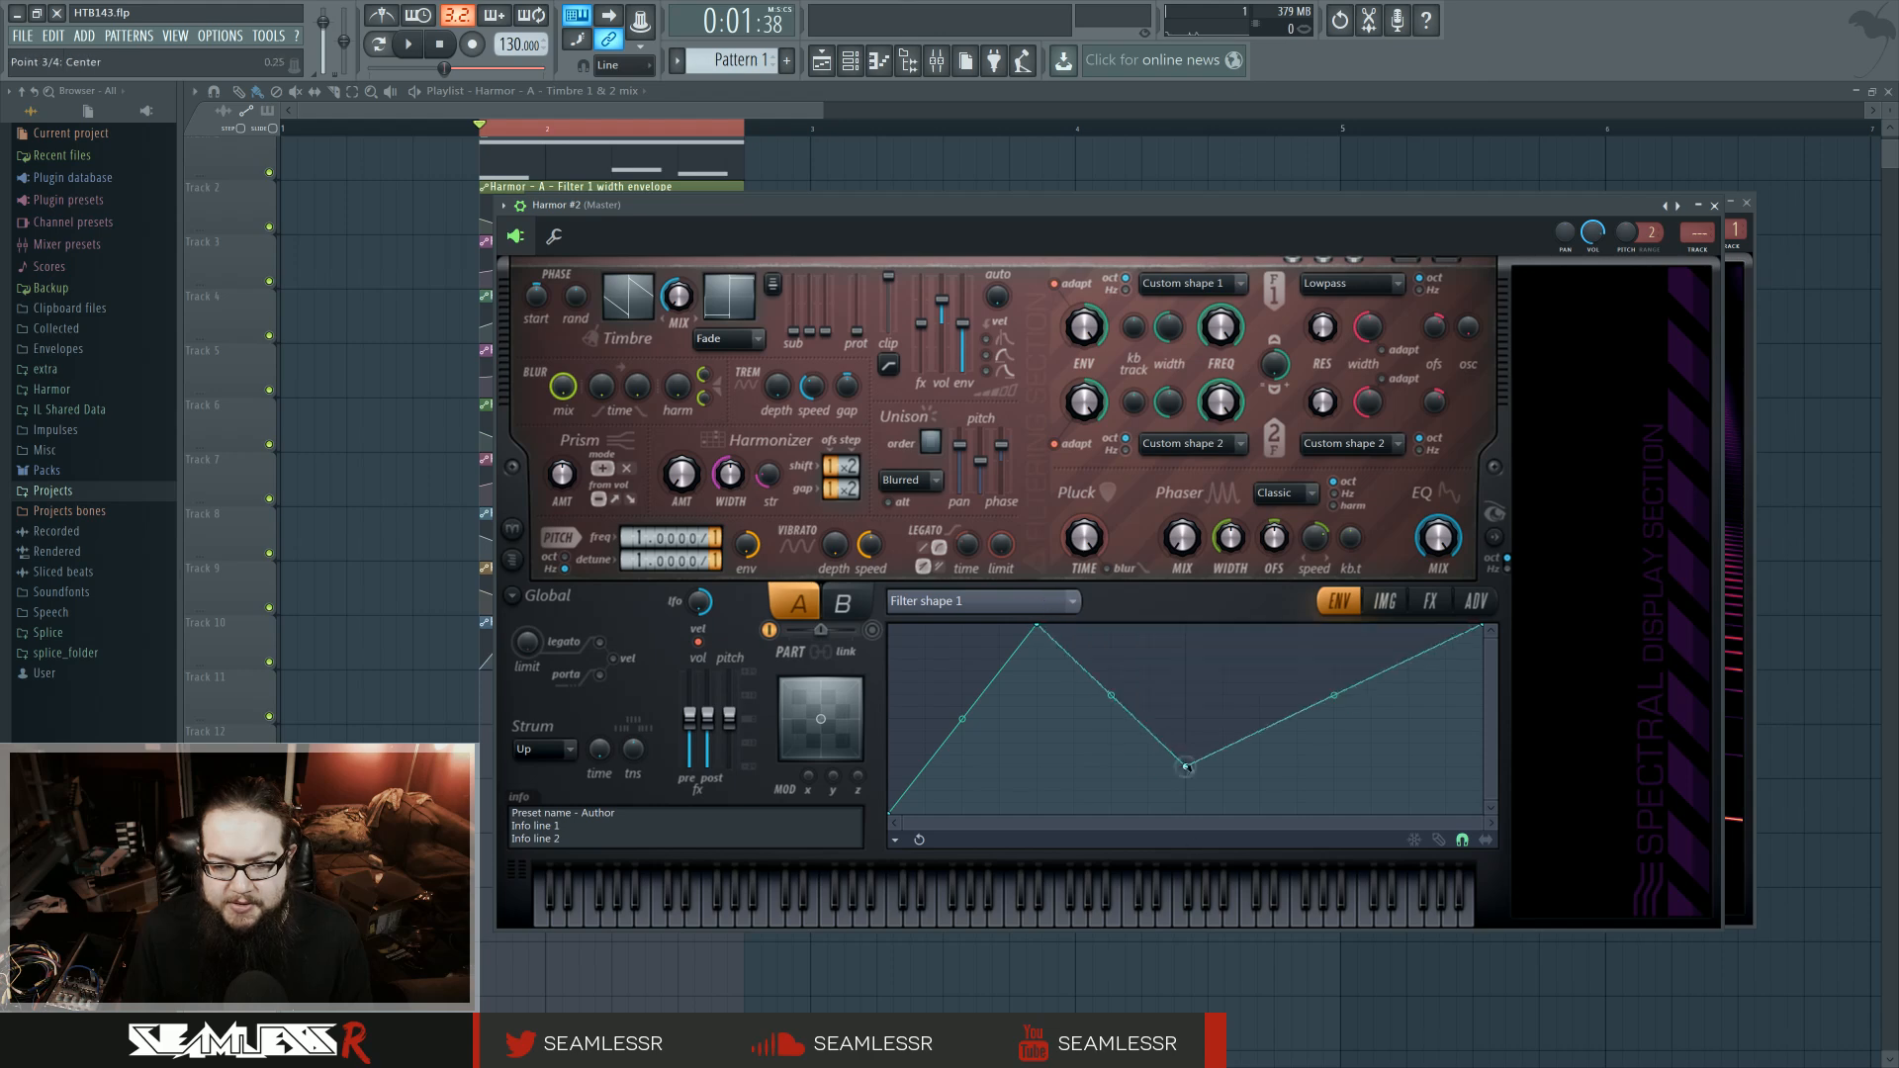
pyautogui.moveTo(1186, 766); pyautogui.dragTo(1186, 813)
pyautogui.rightClick(1335, 625)
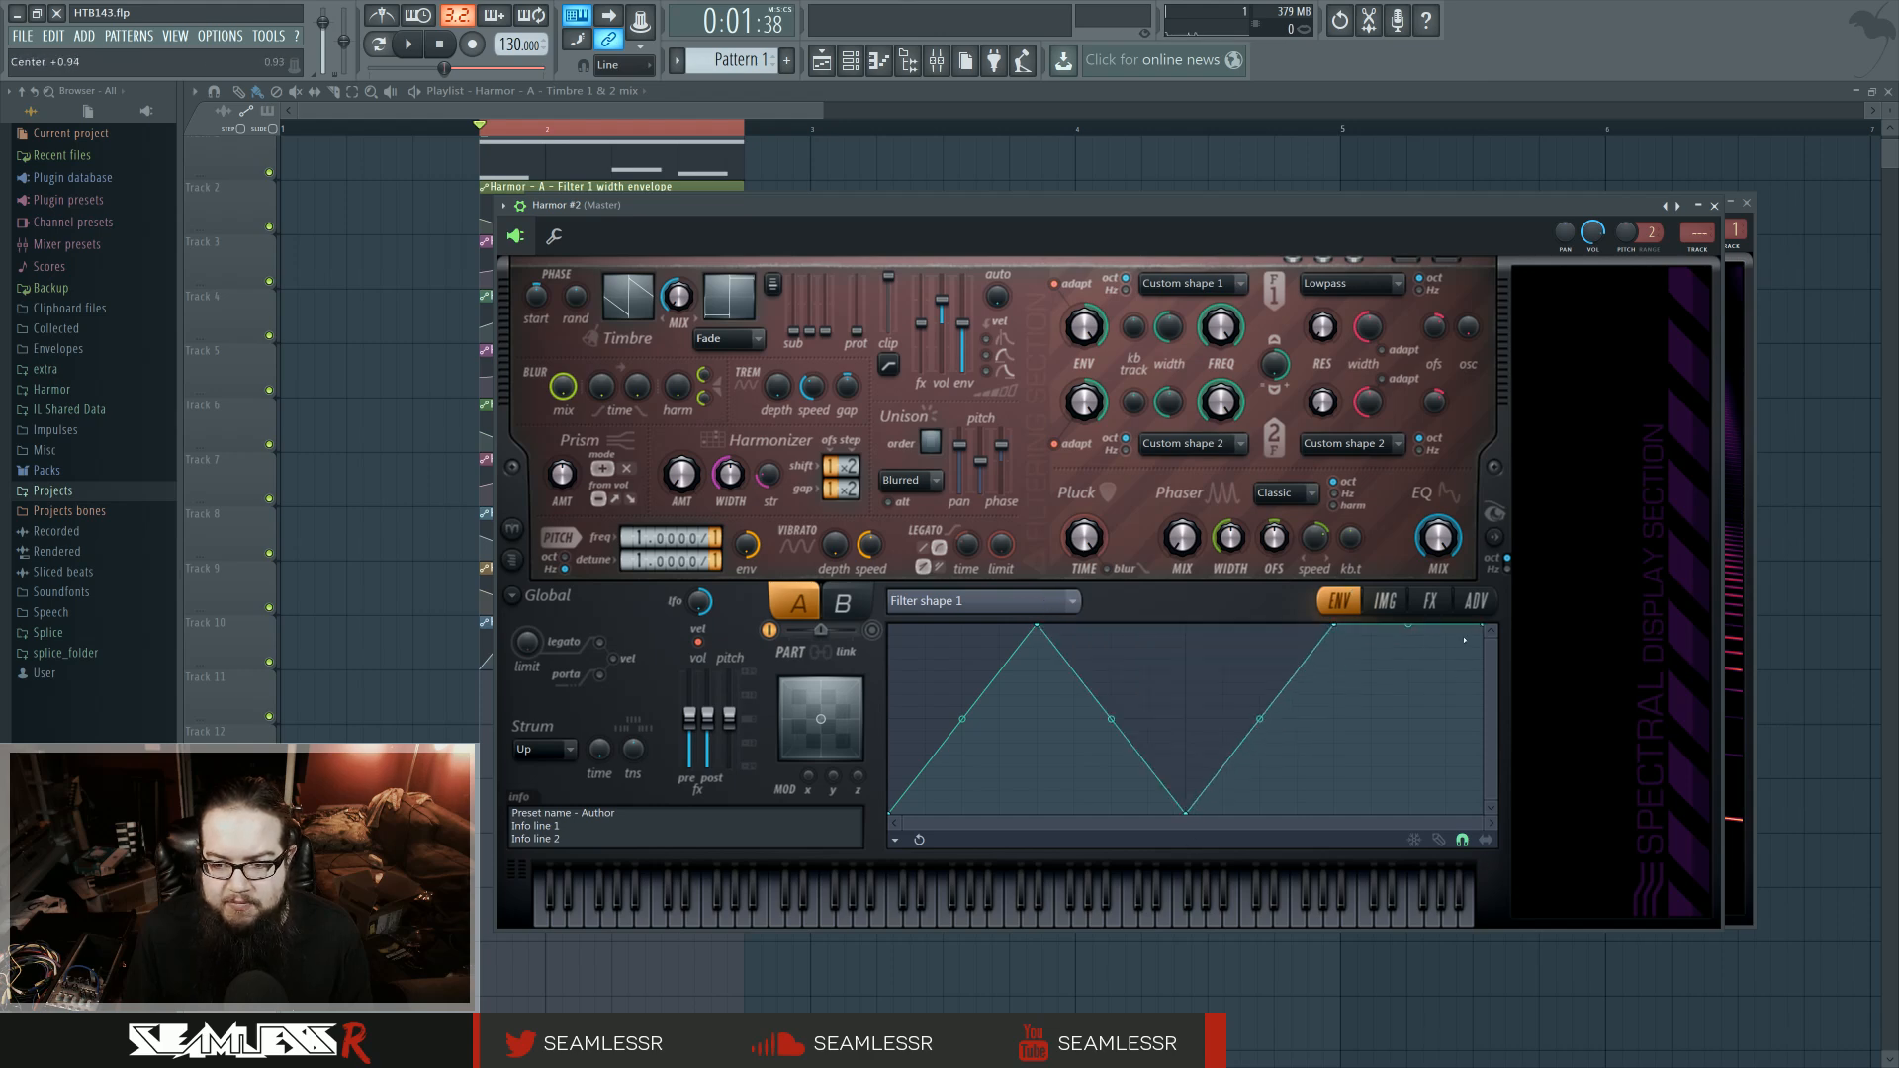
pyautogui.moveTo(1483, 626); pyautogui.dragTo(1477, 863)
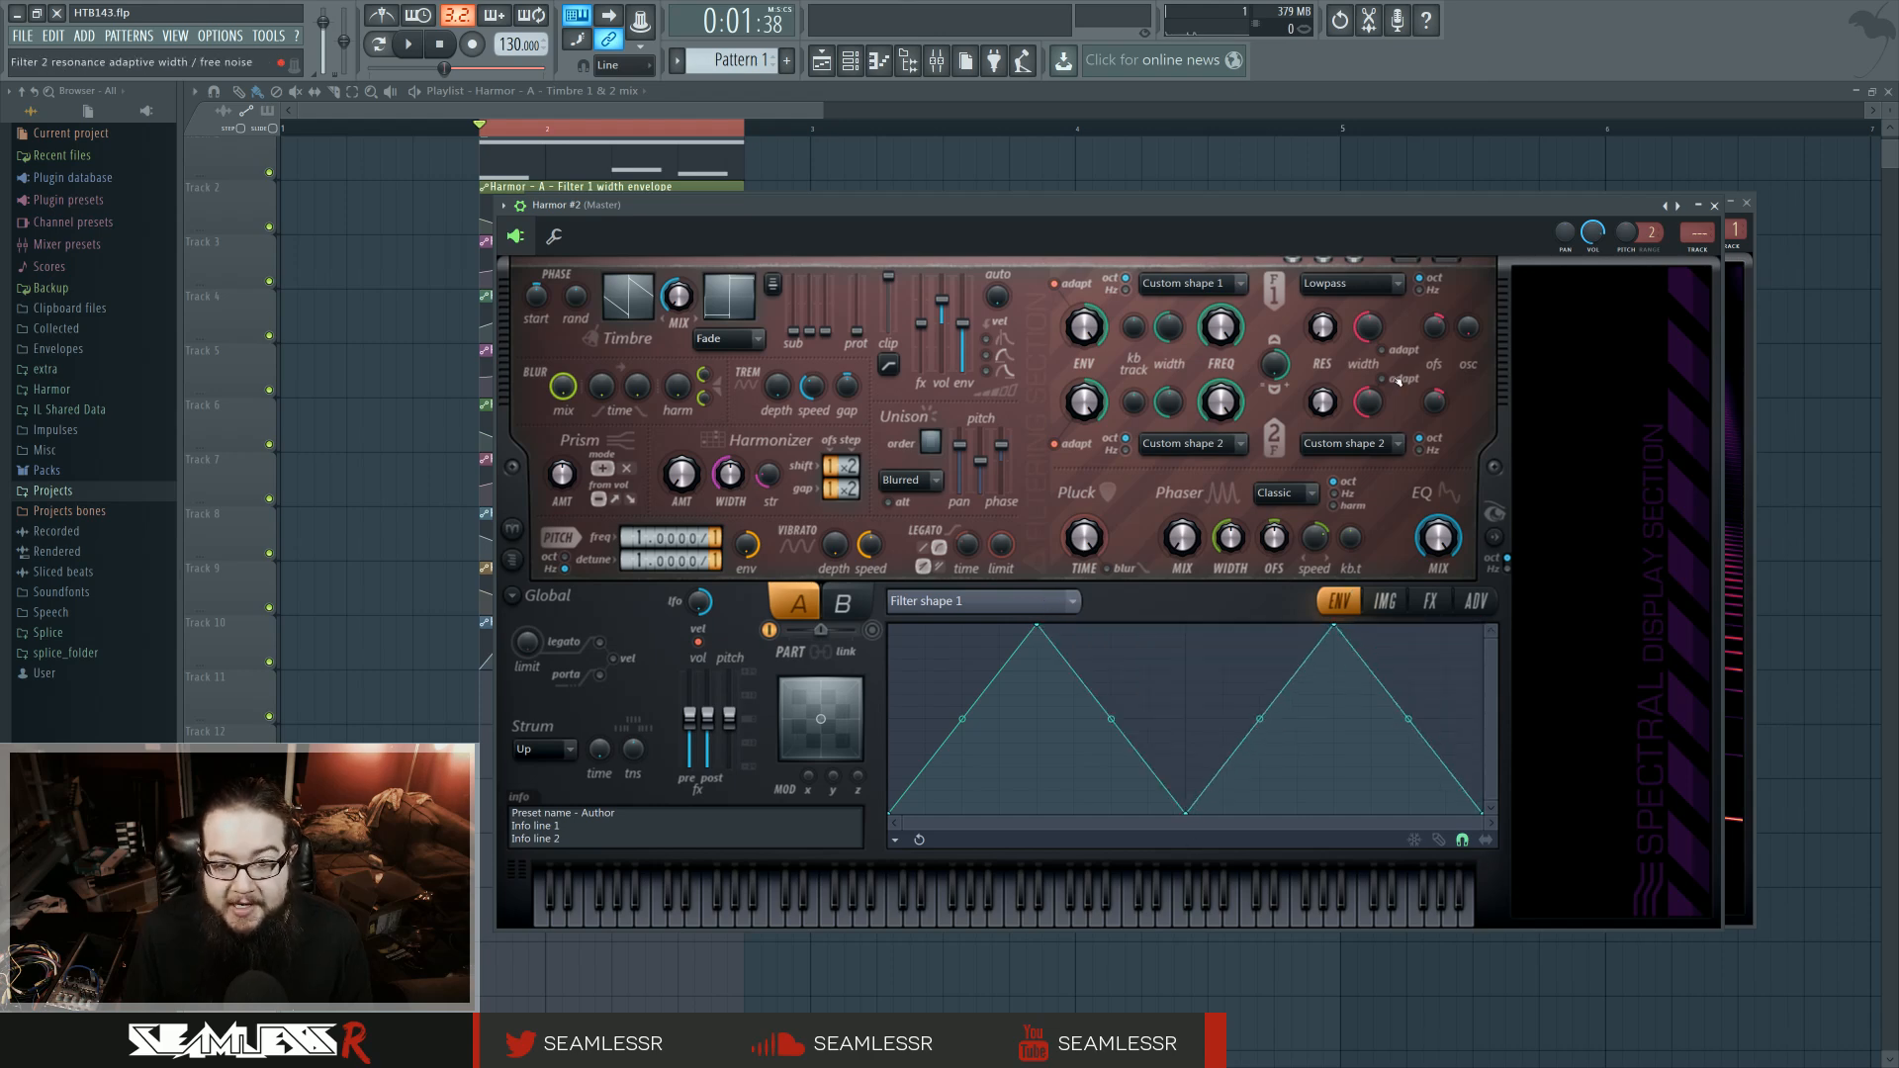
# Play notes on the new Harmor while sweeping filter 1's frequency and width to audition the custom shape.
pyautogui.press('c')
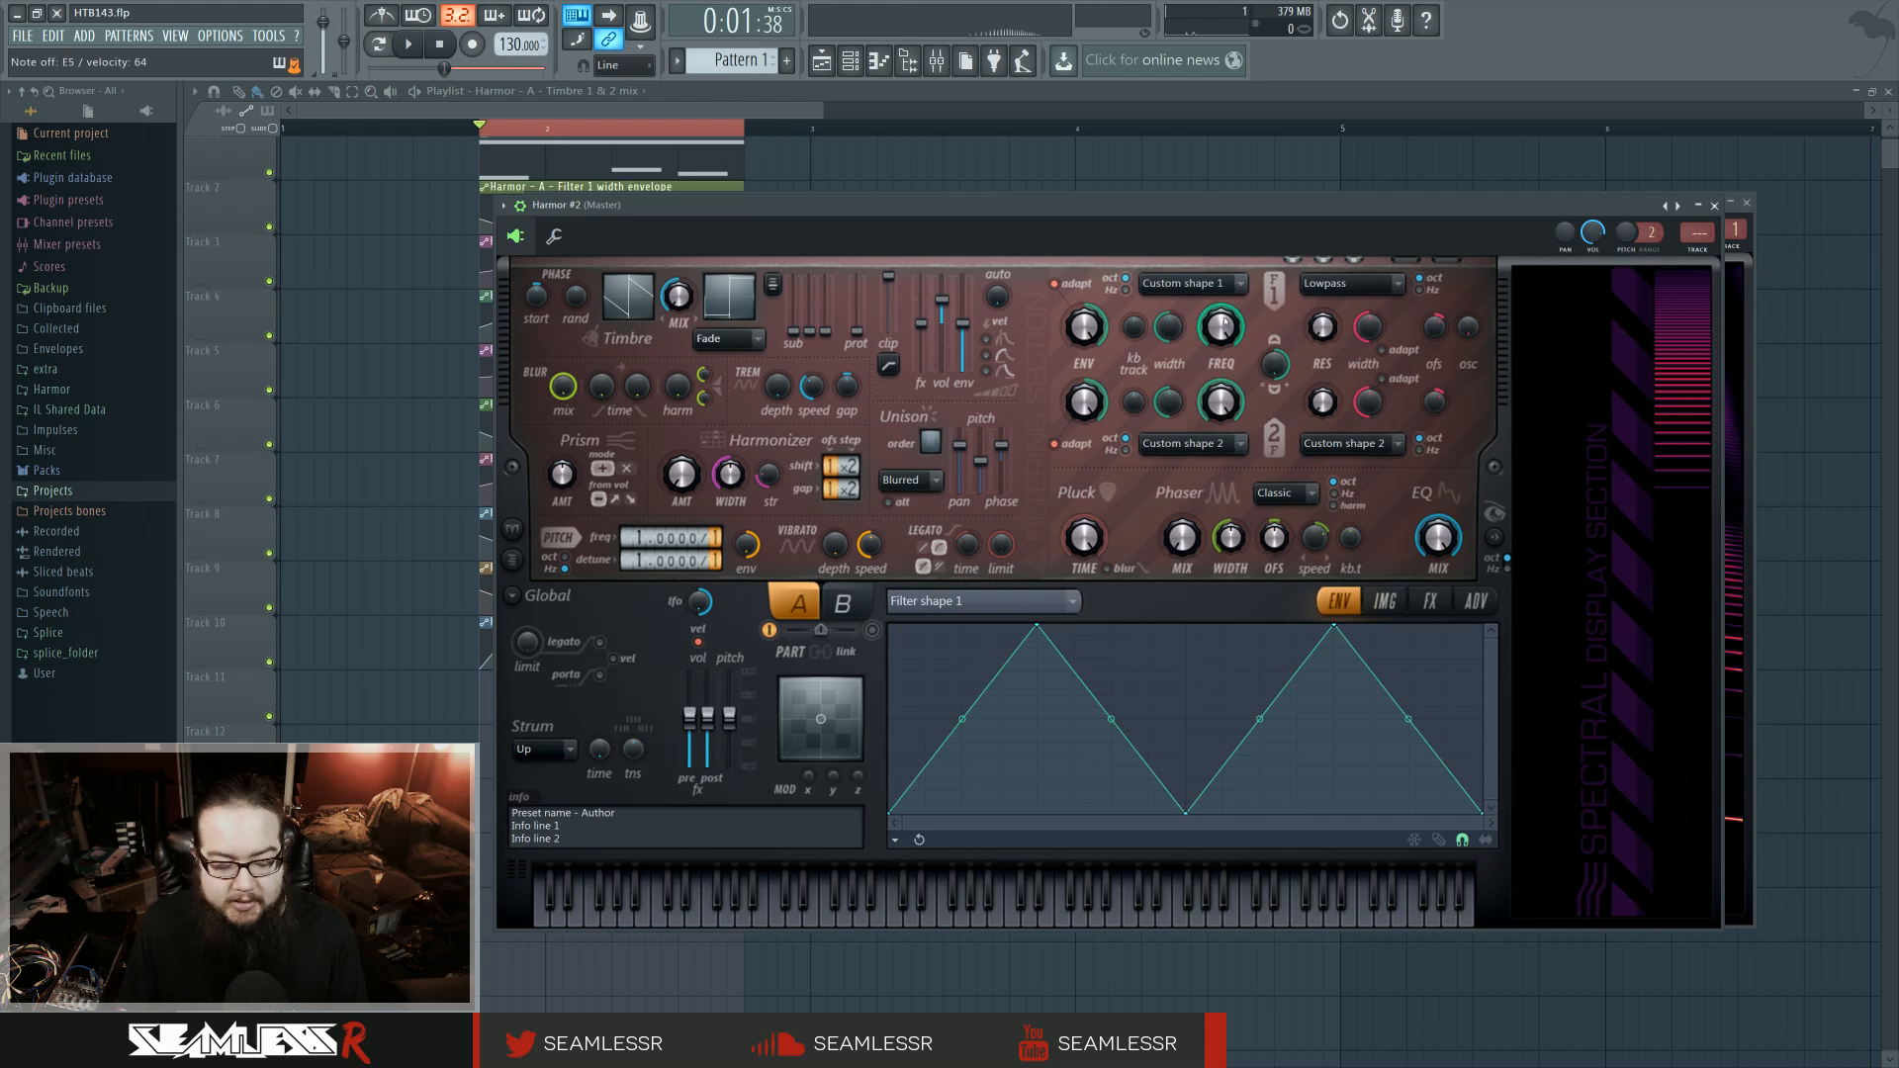
pyautogui.press('c')
pyautogui.moveTo(1226, 322)
pyautogui.mouseDown()
pyautogui.moveTo(1226, 465)
pyautogui.moveTo(1215, 334)
pyautogui.mouseUp()
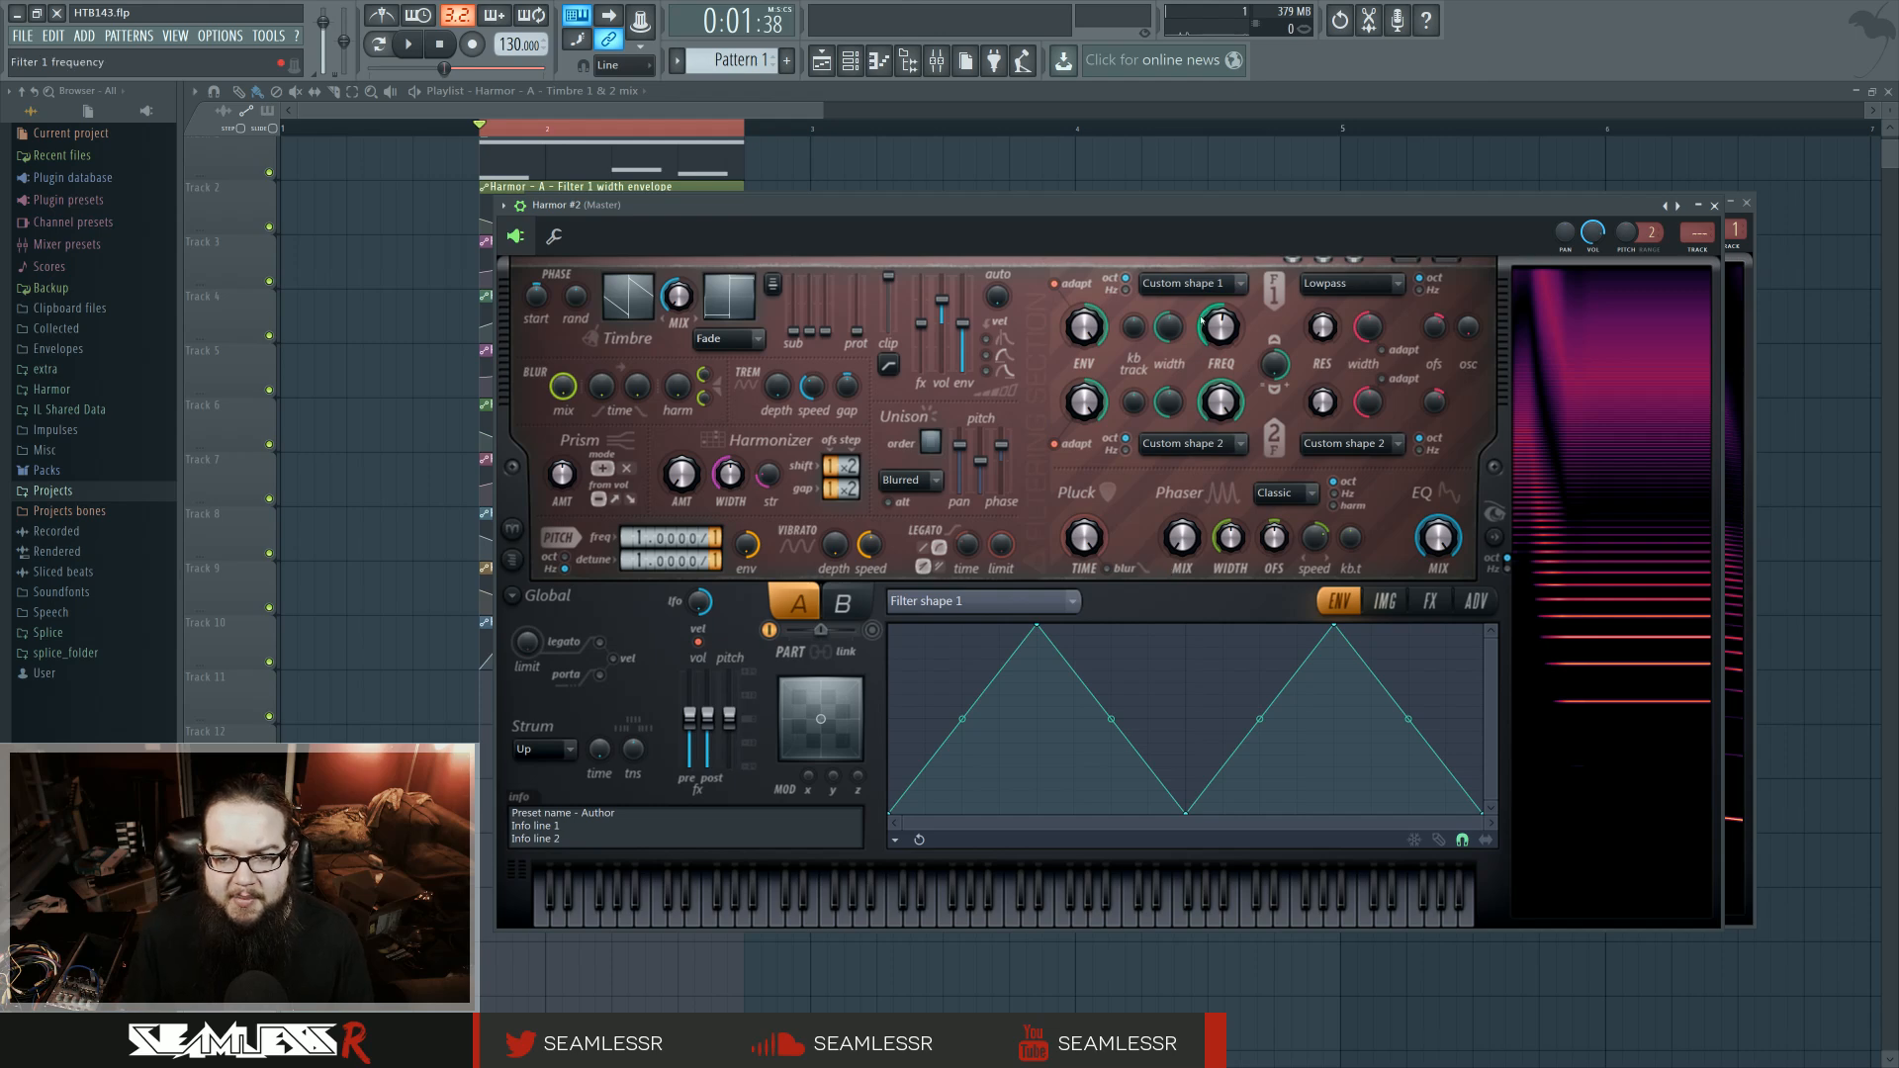
pyautogui.moveTo(1169, 328); pyautogui.dragTo(1169, 415)
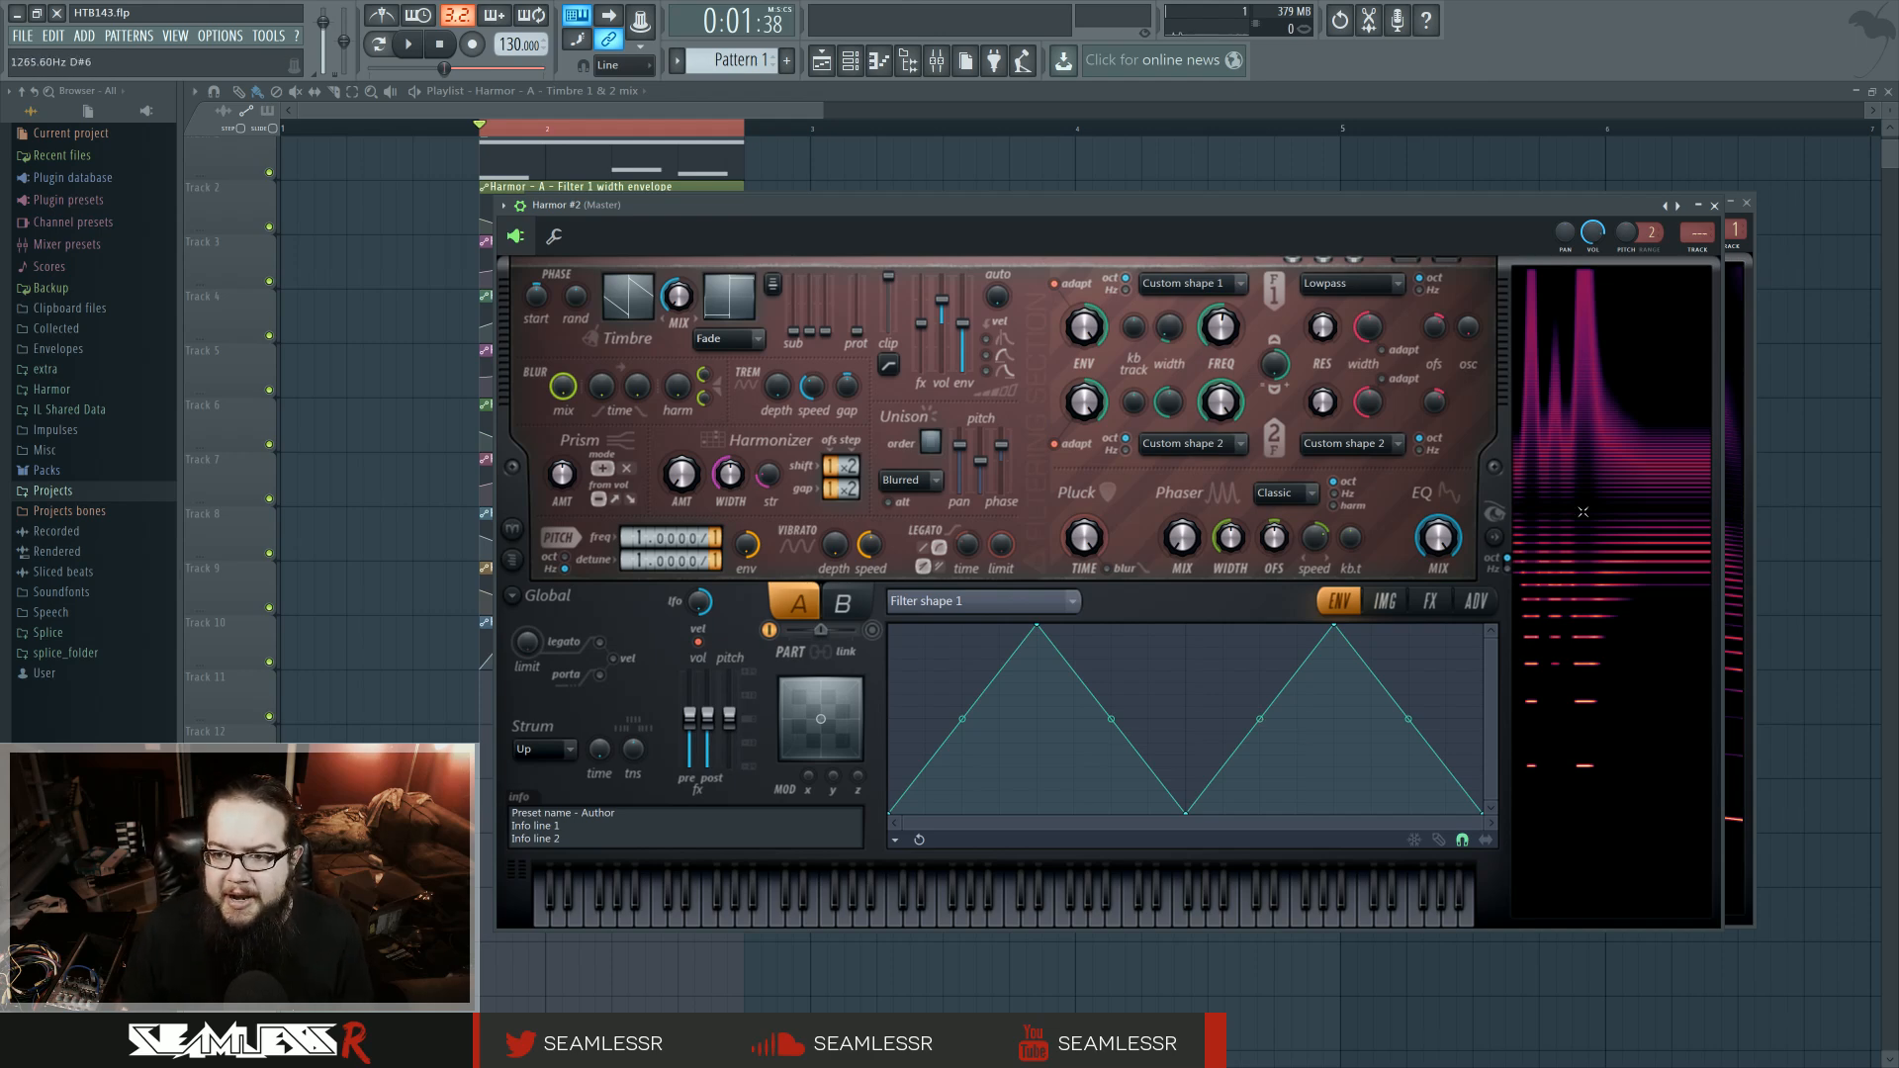
# Return to the first Harmor and view filter 1's Custom shape 2 curve, ending back on Custom shape 1.
pyautogui.click(1714, 206)
pyautogui.moveTo(1309, 218); pyautogui.dragTo(1311, 212)
pyautogui.click(1224, 270)
pyautogui.click(1231, 304)
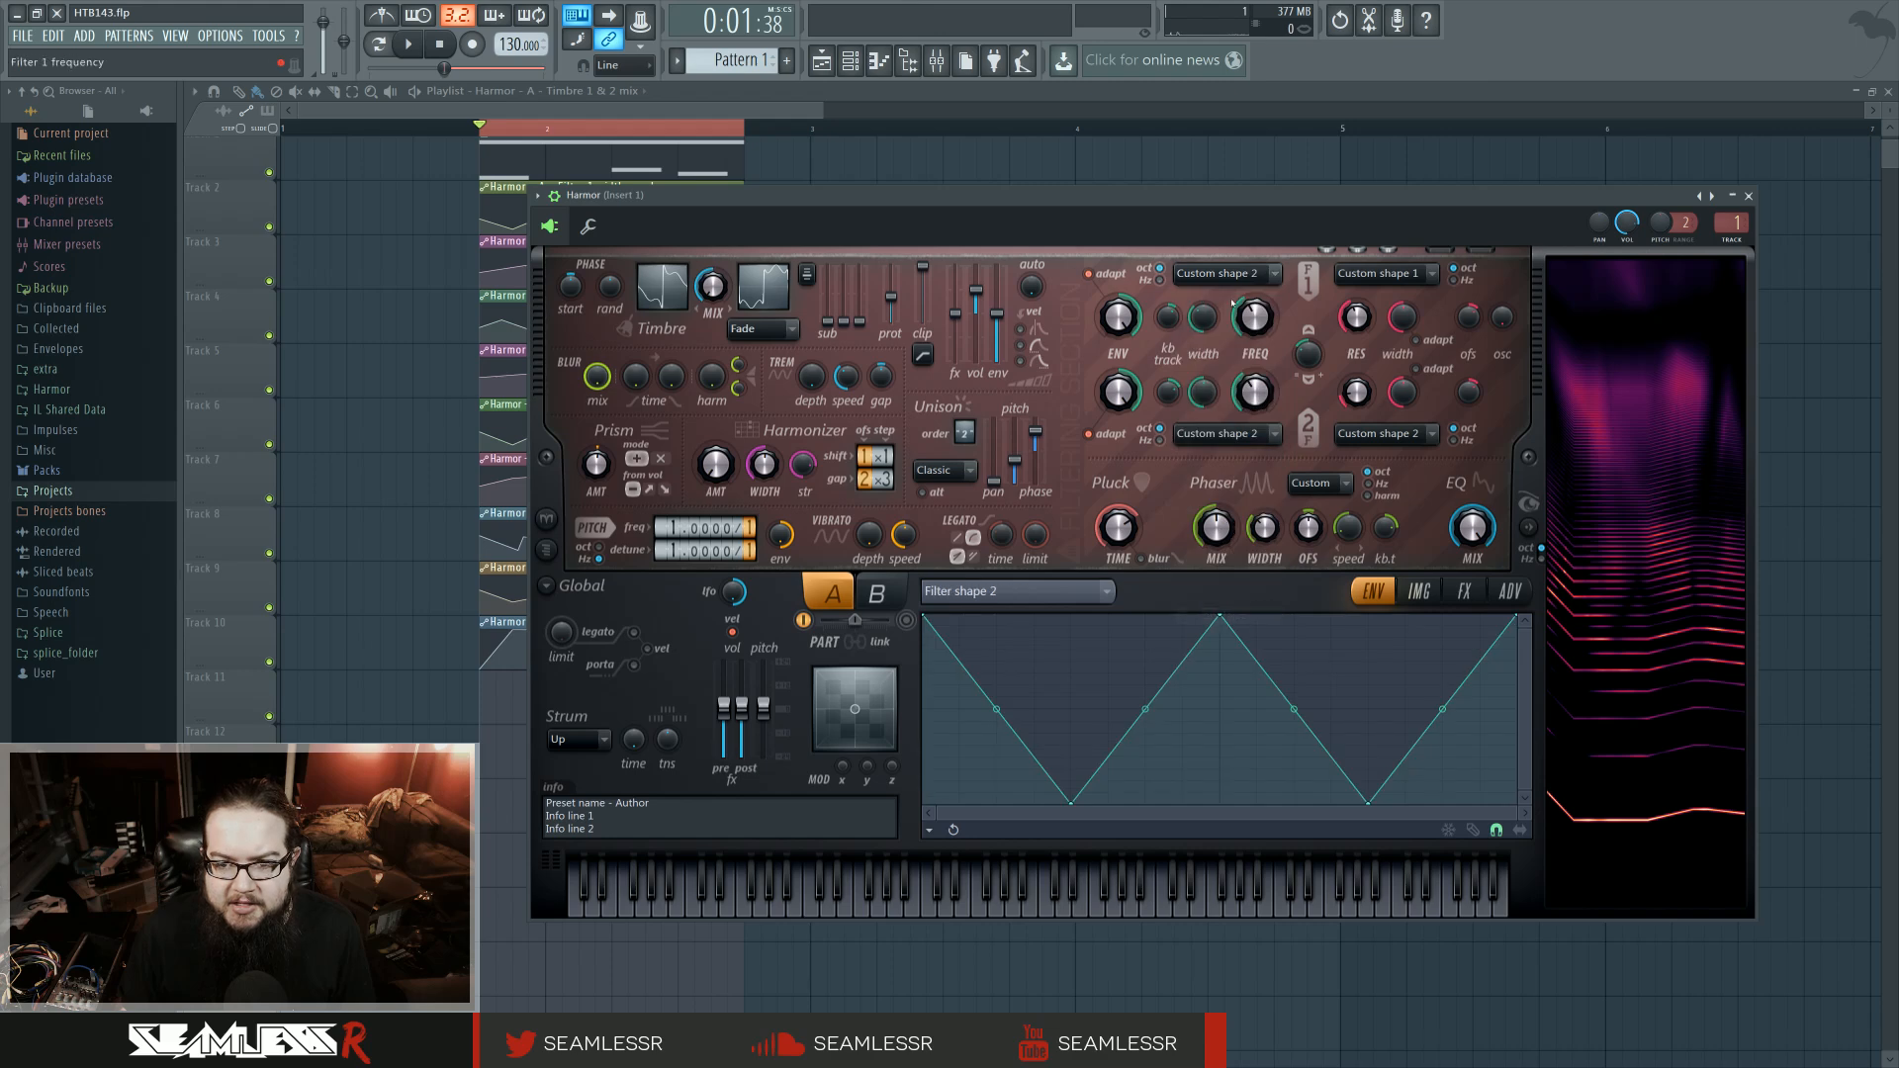
pyautogui.click(1223, 273)
pyautogui.click(1188, 600)
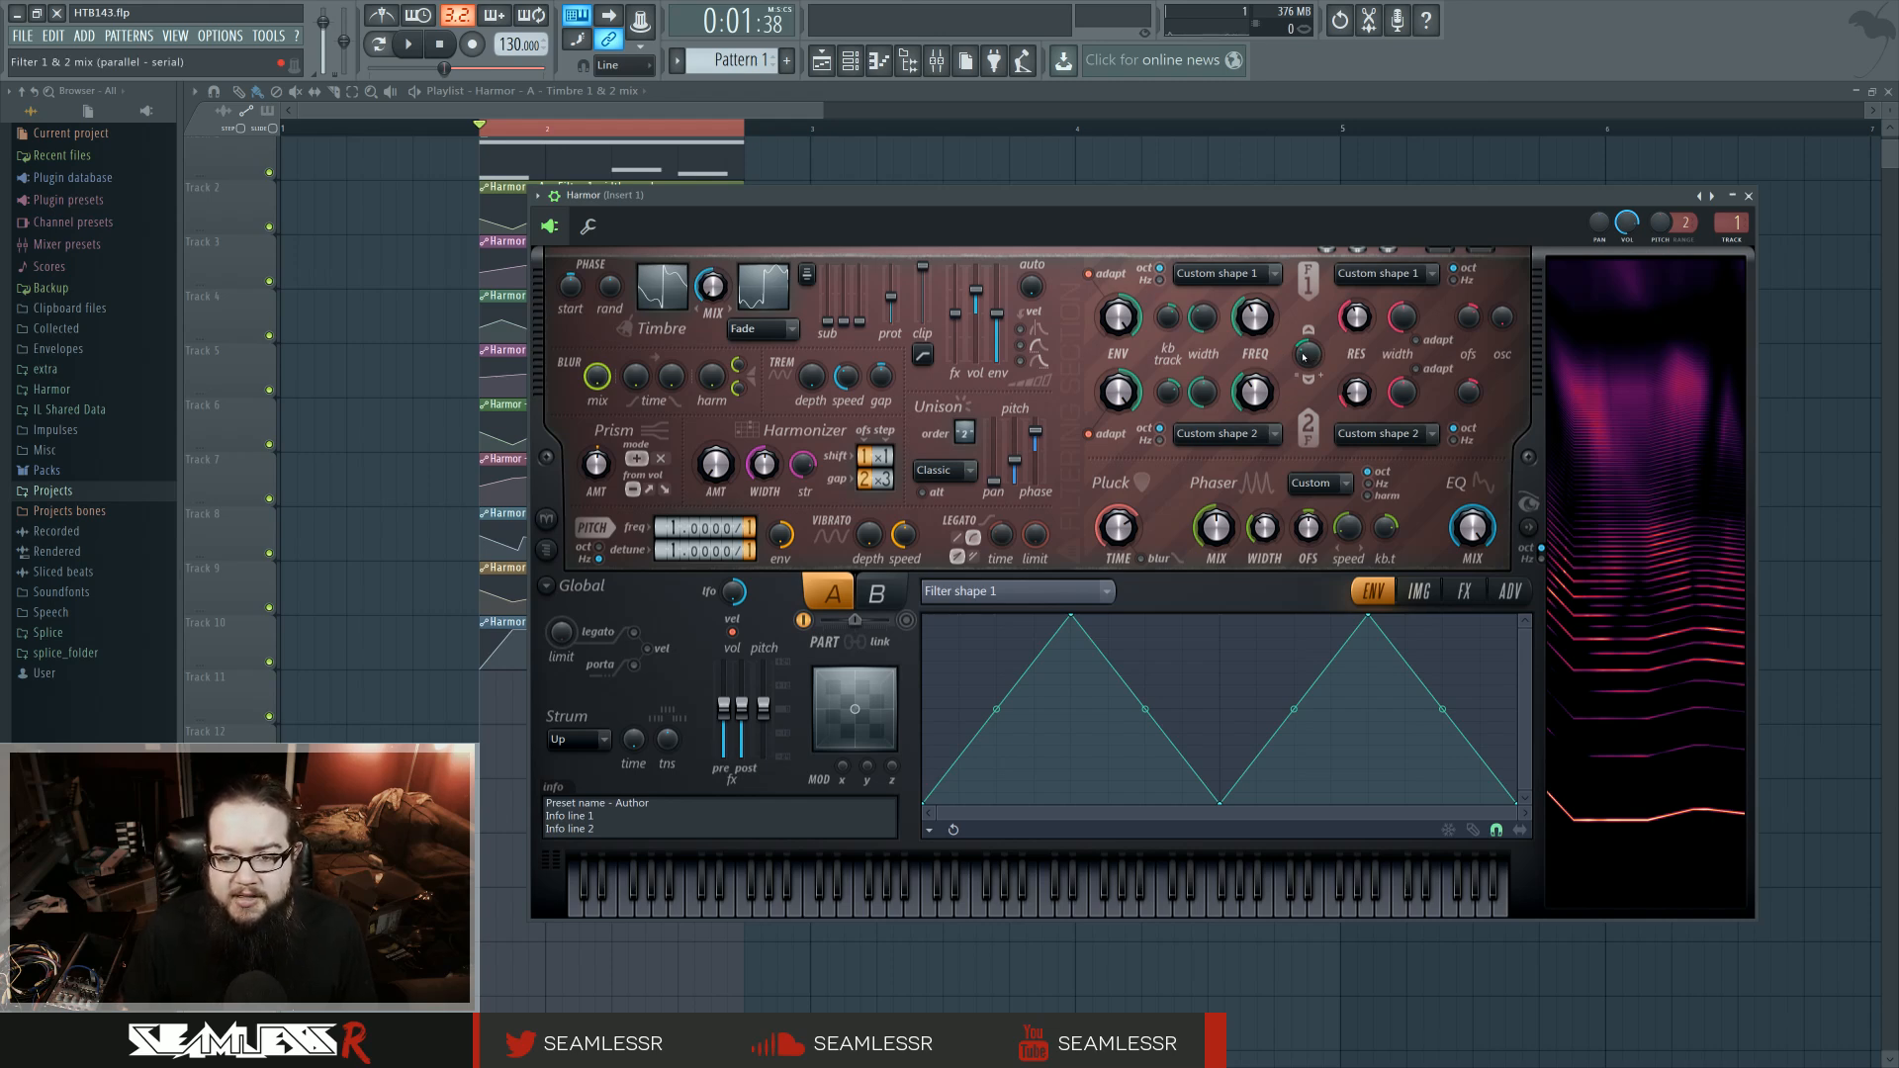
# Try different parallel and serial blends with the filter 1 and 2 mix control.
pyautogui.moveTo(1304, 357)
pyautogui.mouseDown()
pyautogui.moveTo(1303, 326)
pyautogui.moveTo(1313, 406)
pyautogui.moveTo(1313, 344)
pyautogui.mouseUp()
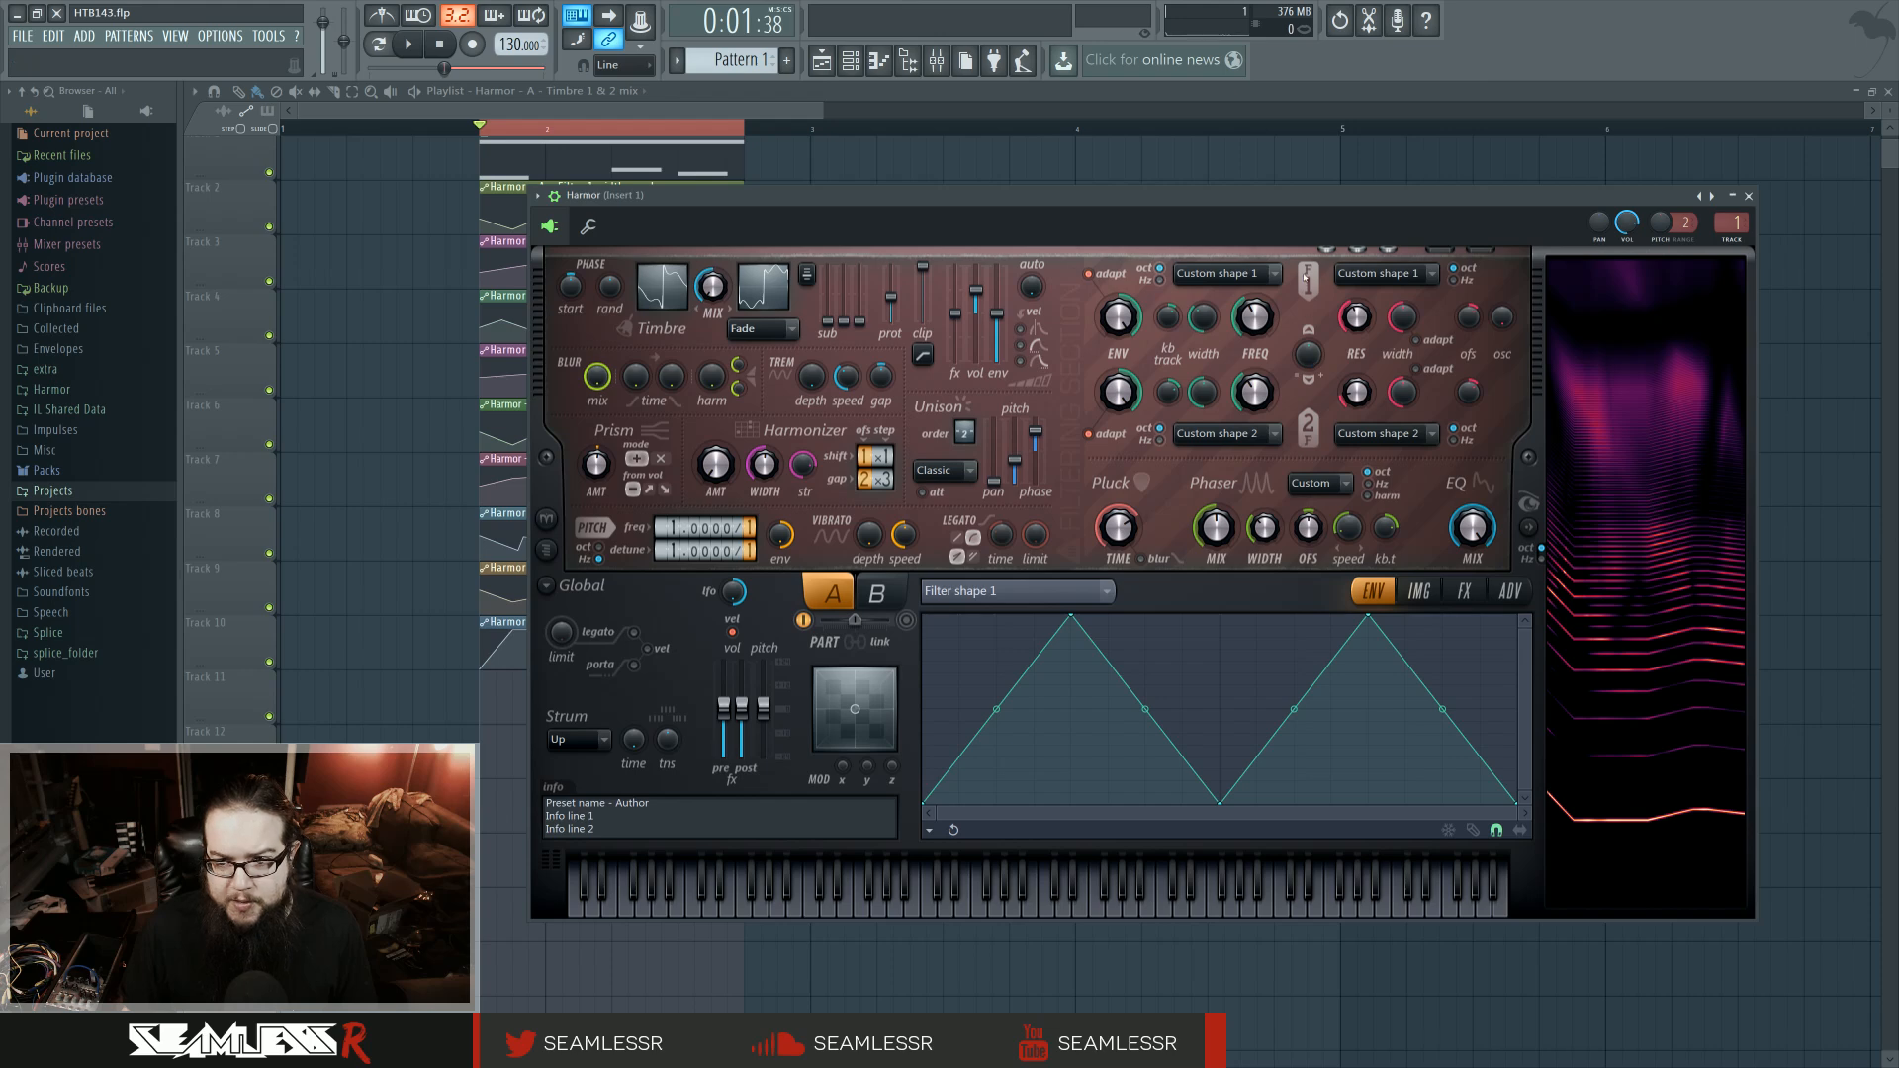
pyautogui.moveTo(1313, 364); pyautogui.dragTo(1314, 334)
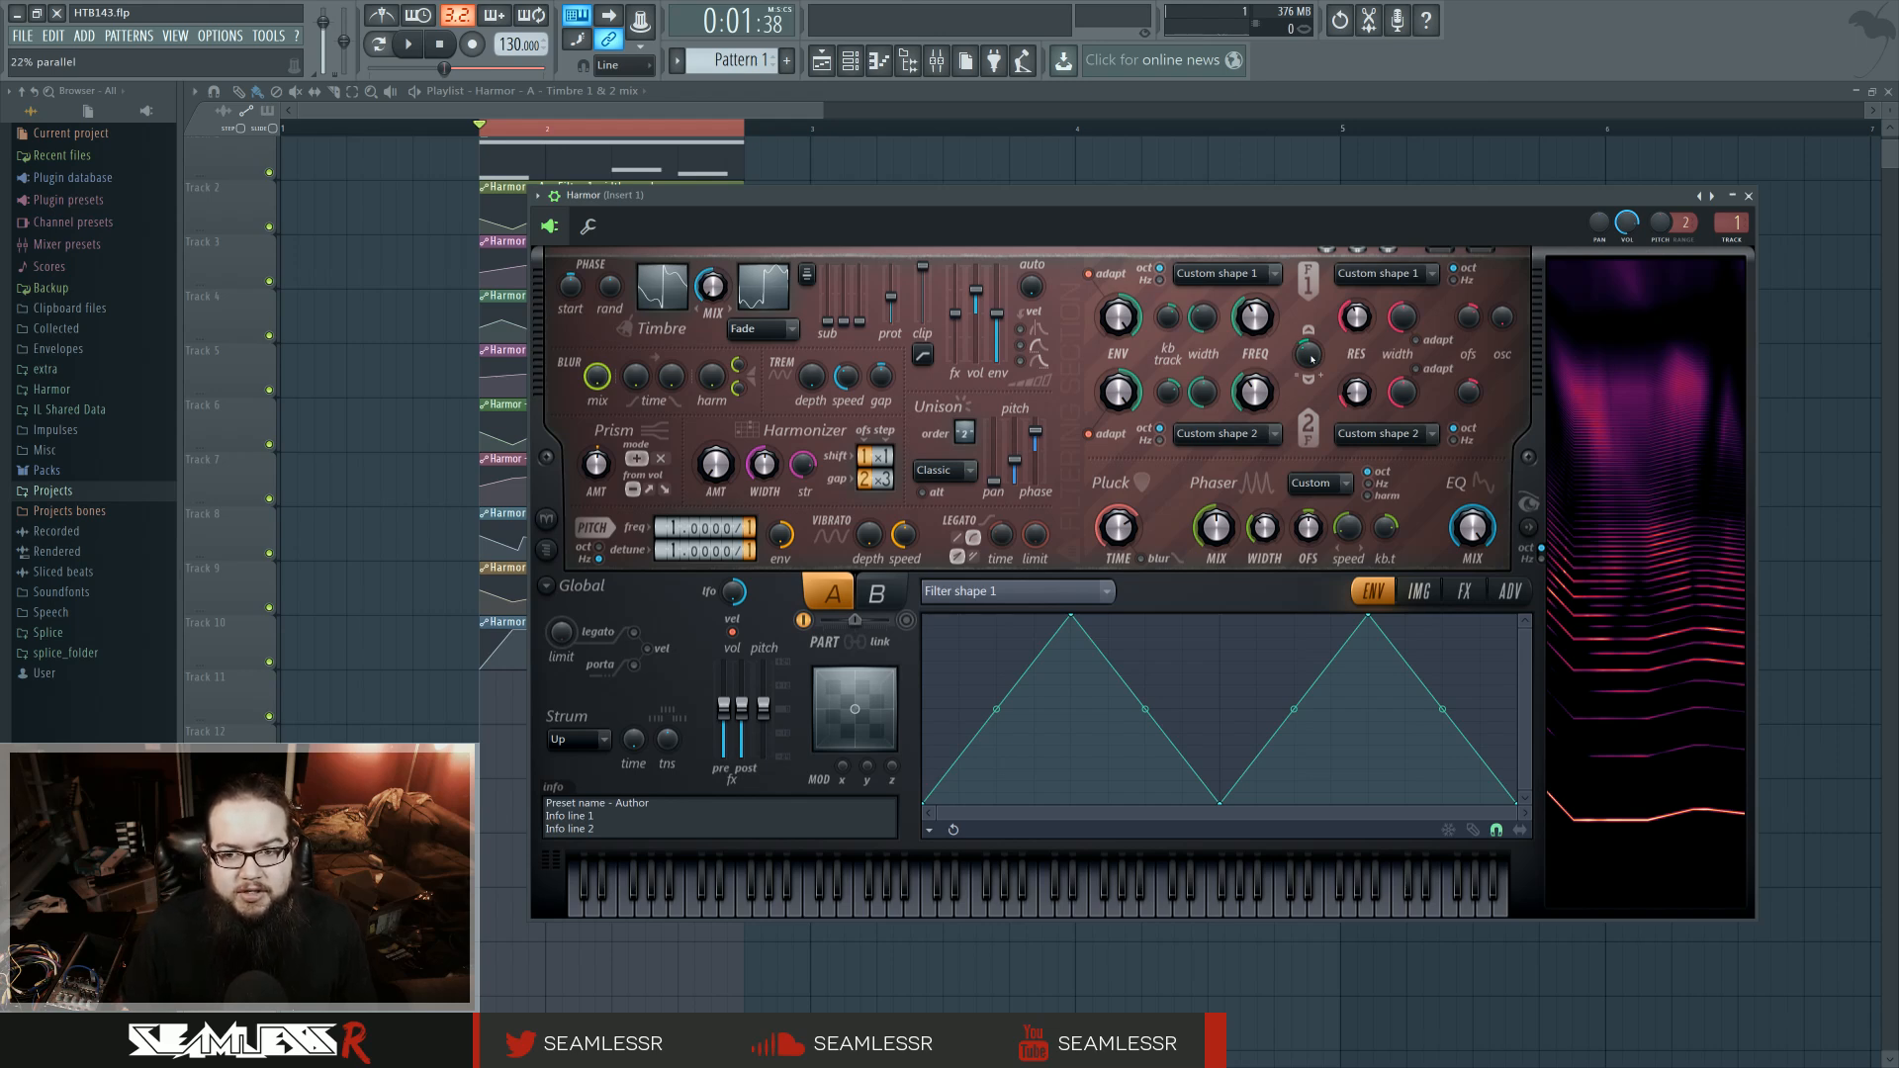
pyautogui.moveTo(1313, 359); pyautogui.dragTo(1311, 406)
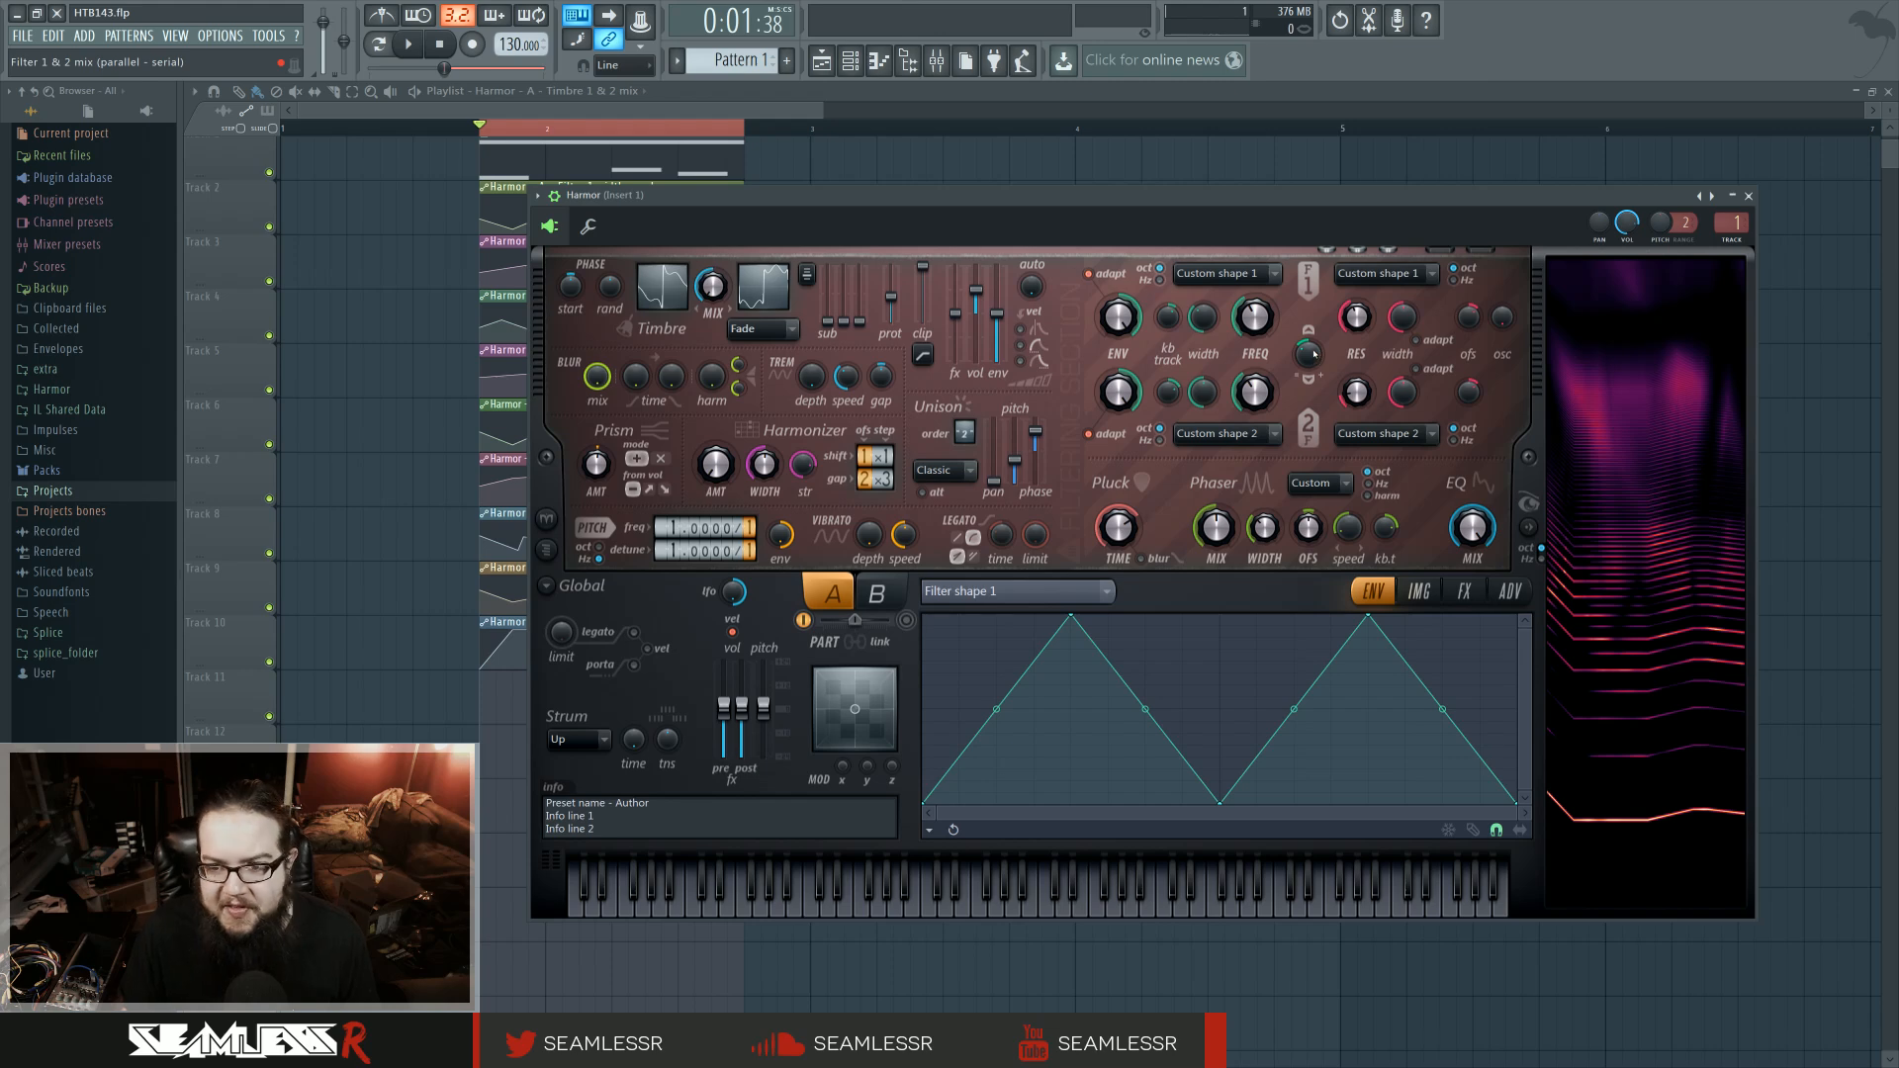
pyautogui.moveTo(1314, 353); pyautogui.dragTo(1313, 341)
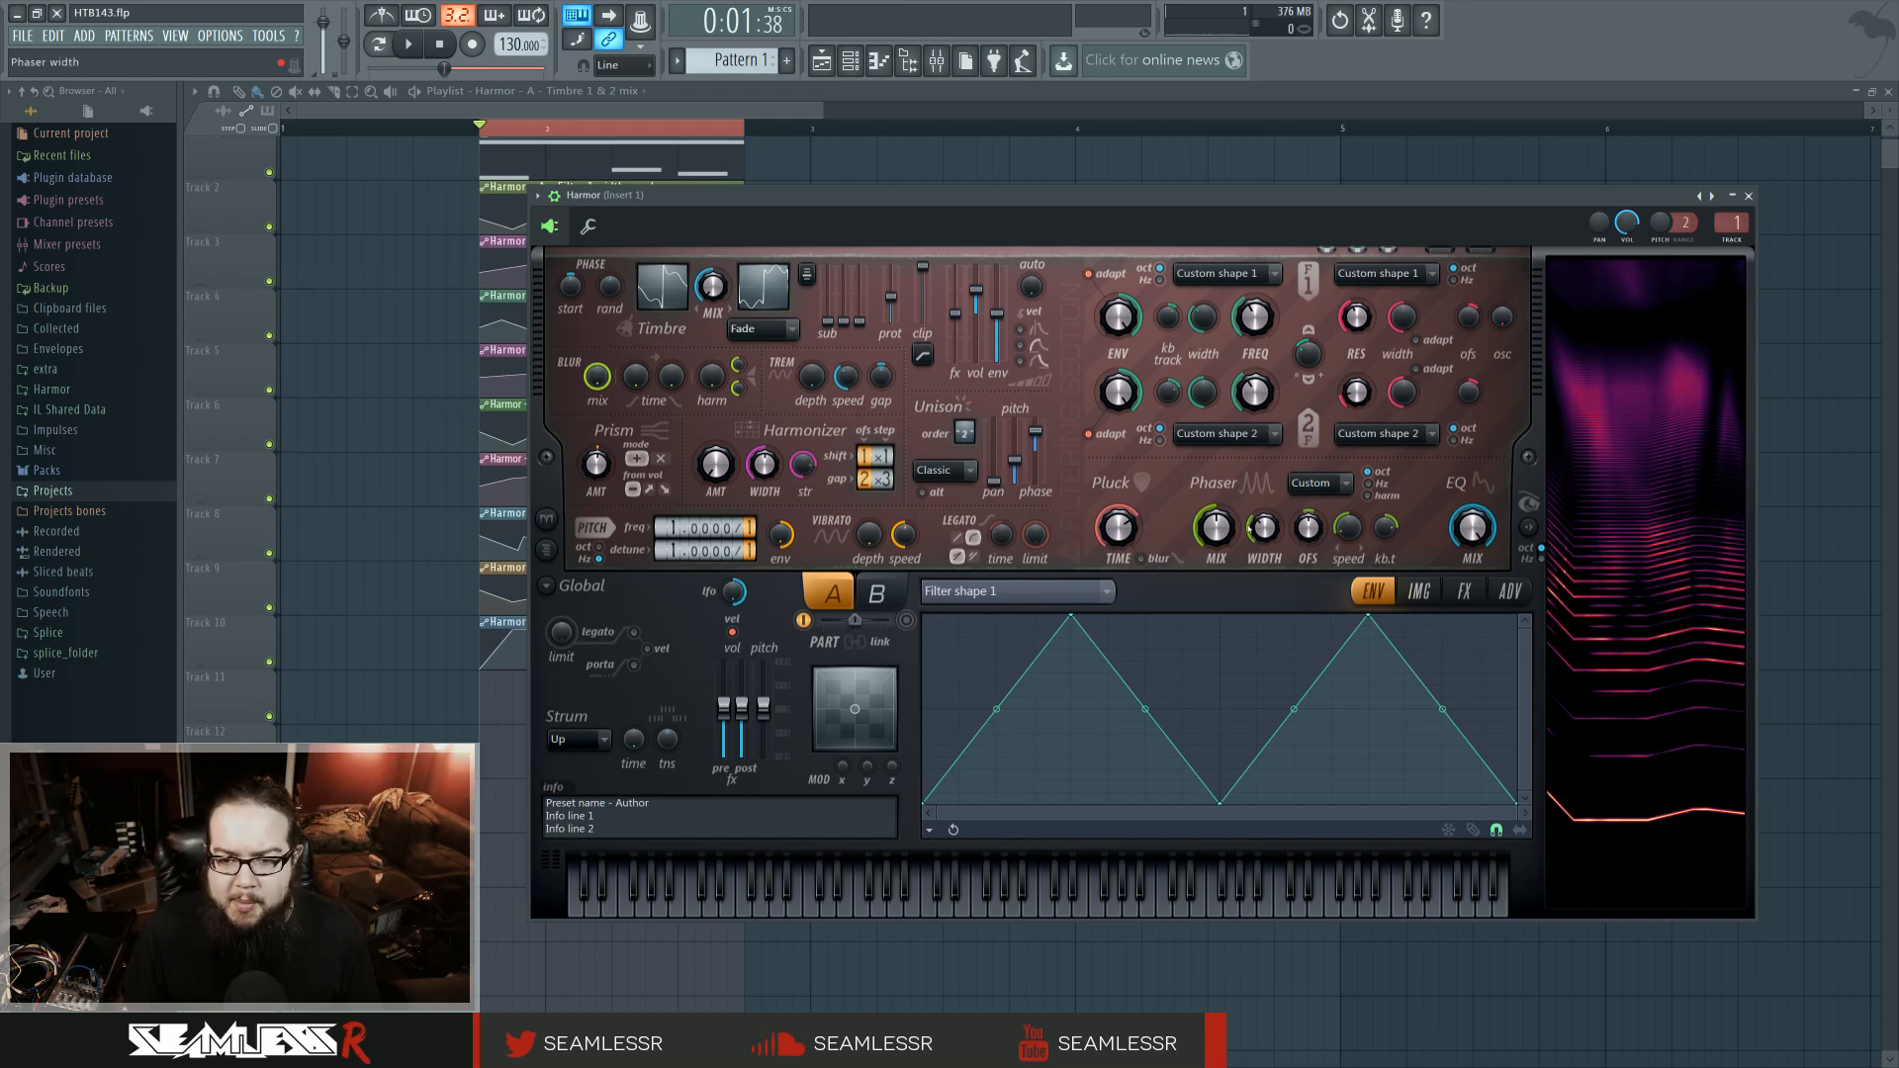
# Switch the phaser type to Freq and back to Custom to view its shape, and display the Pluck shape curve.
pyautogui.click(1319, 482)
pyautogui.click(1325, 698)
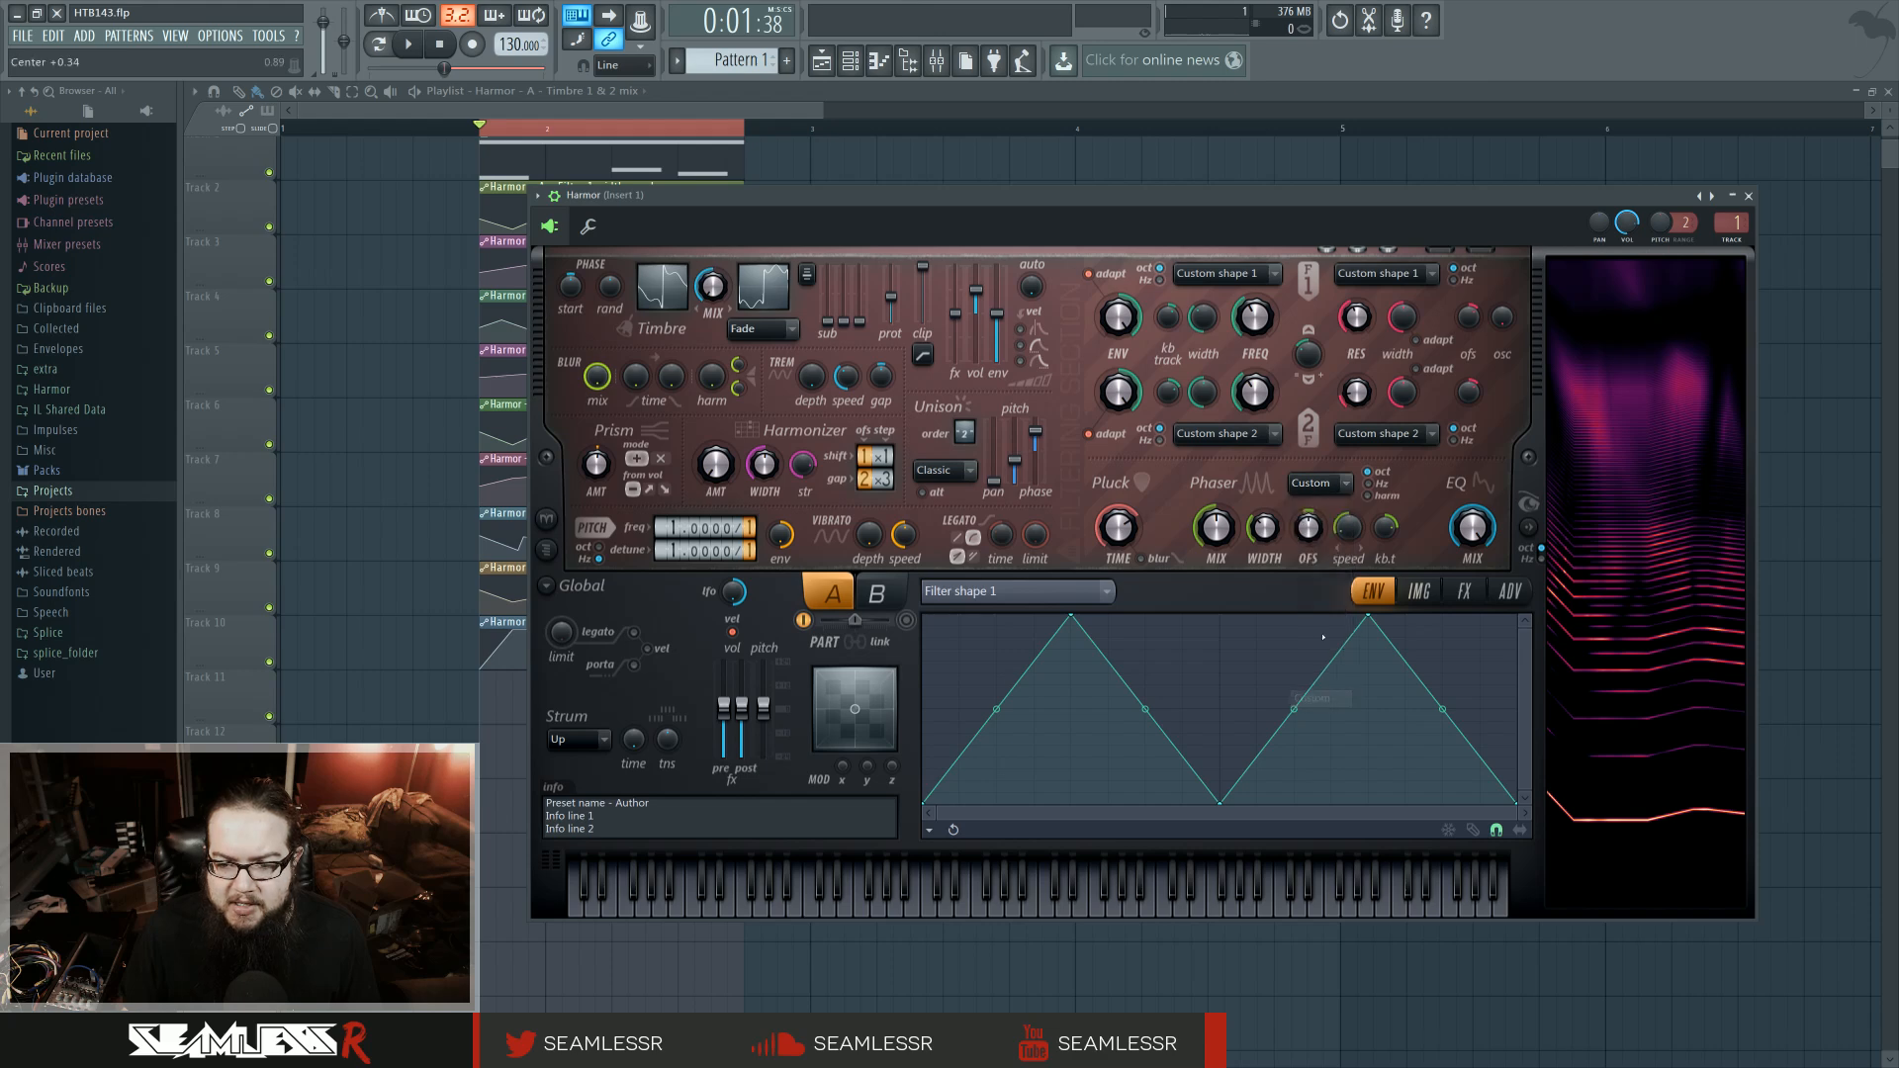
pyautogui.click(1321, 485)
pyautogui.click(1321, 676)
pyautogui.click(1322, 485)
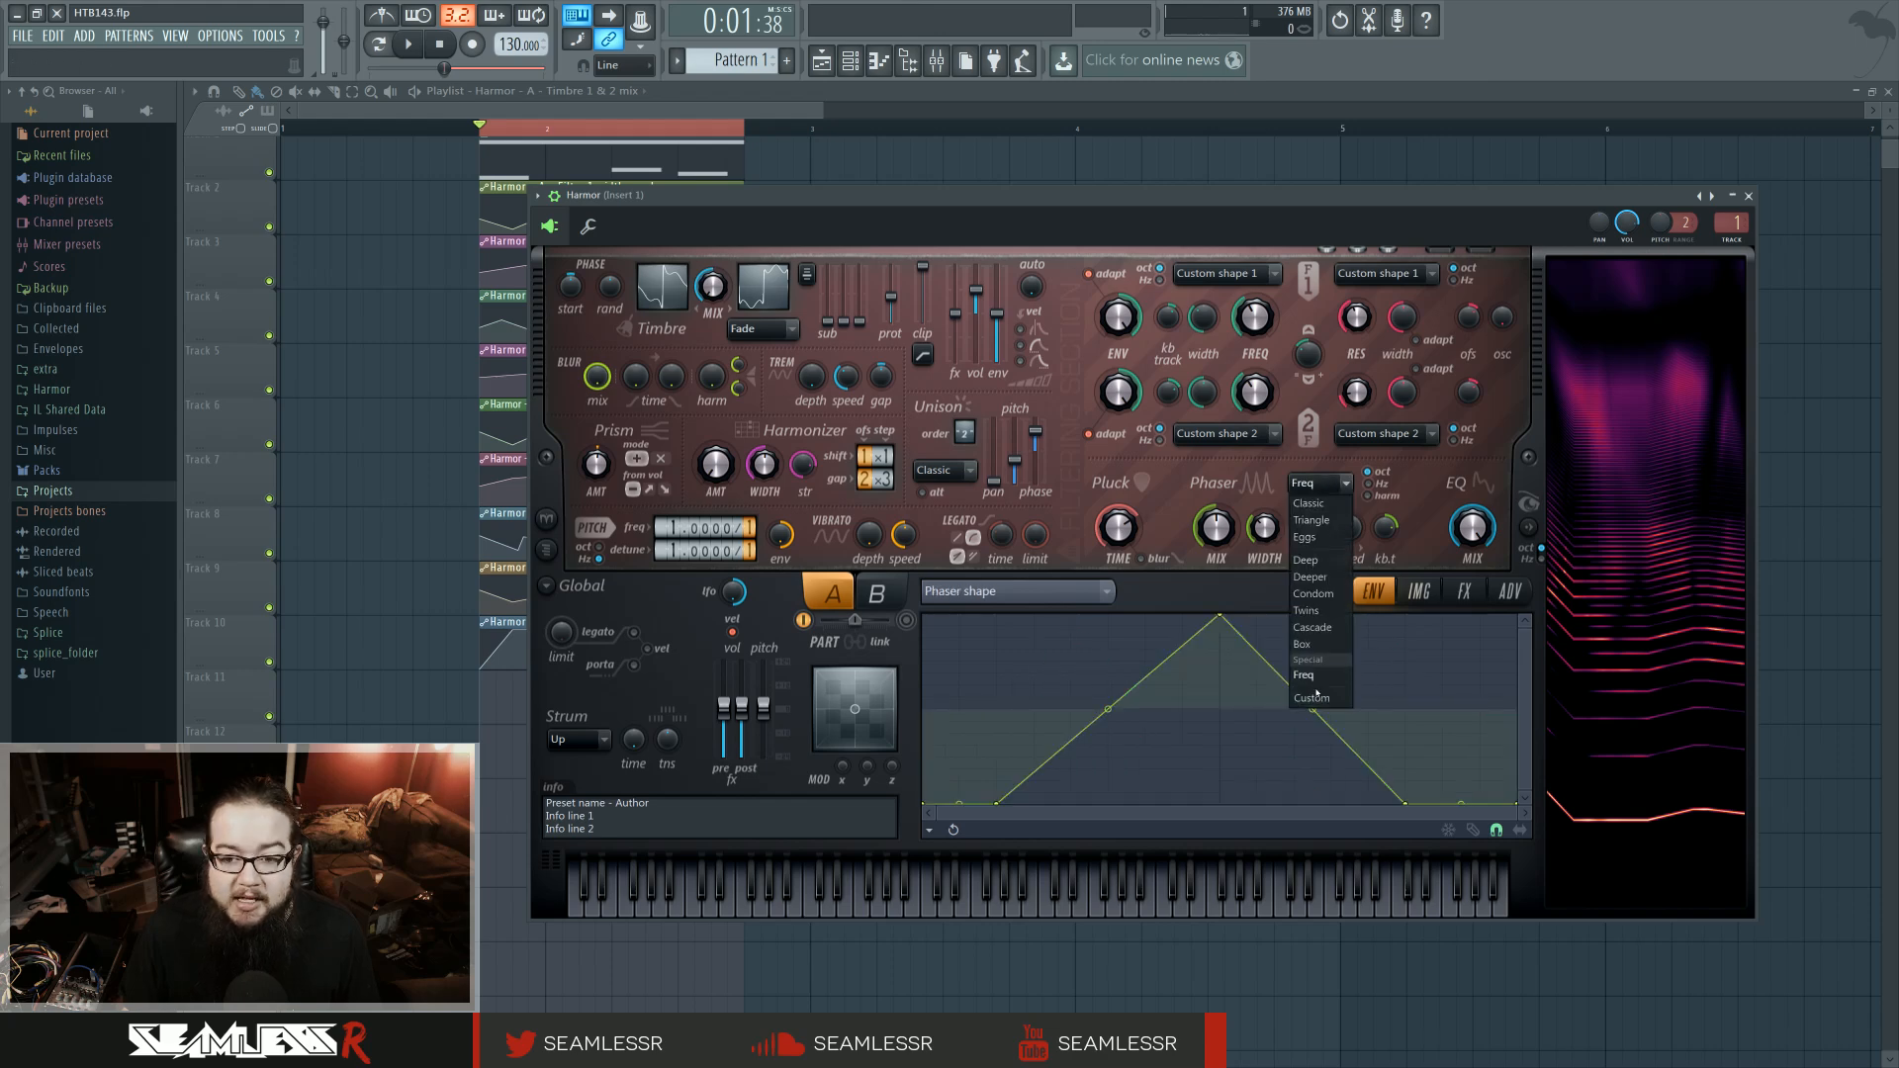
pyautogui.click(1311, 699)
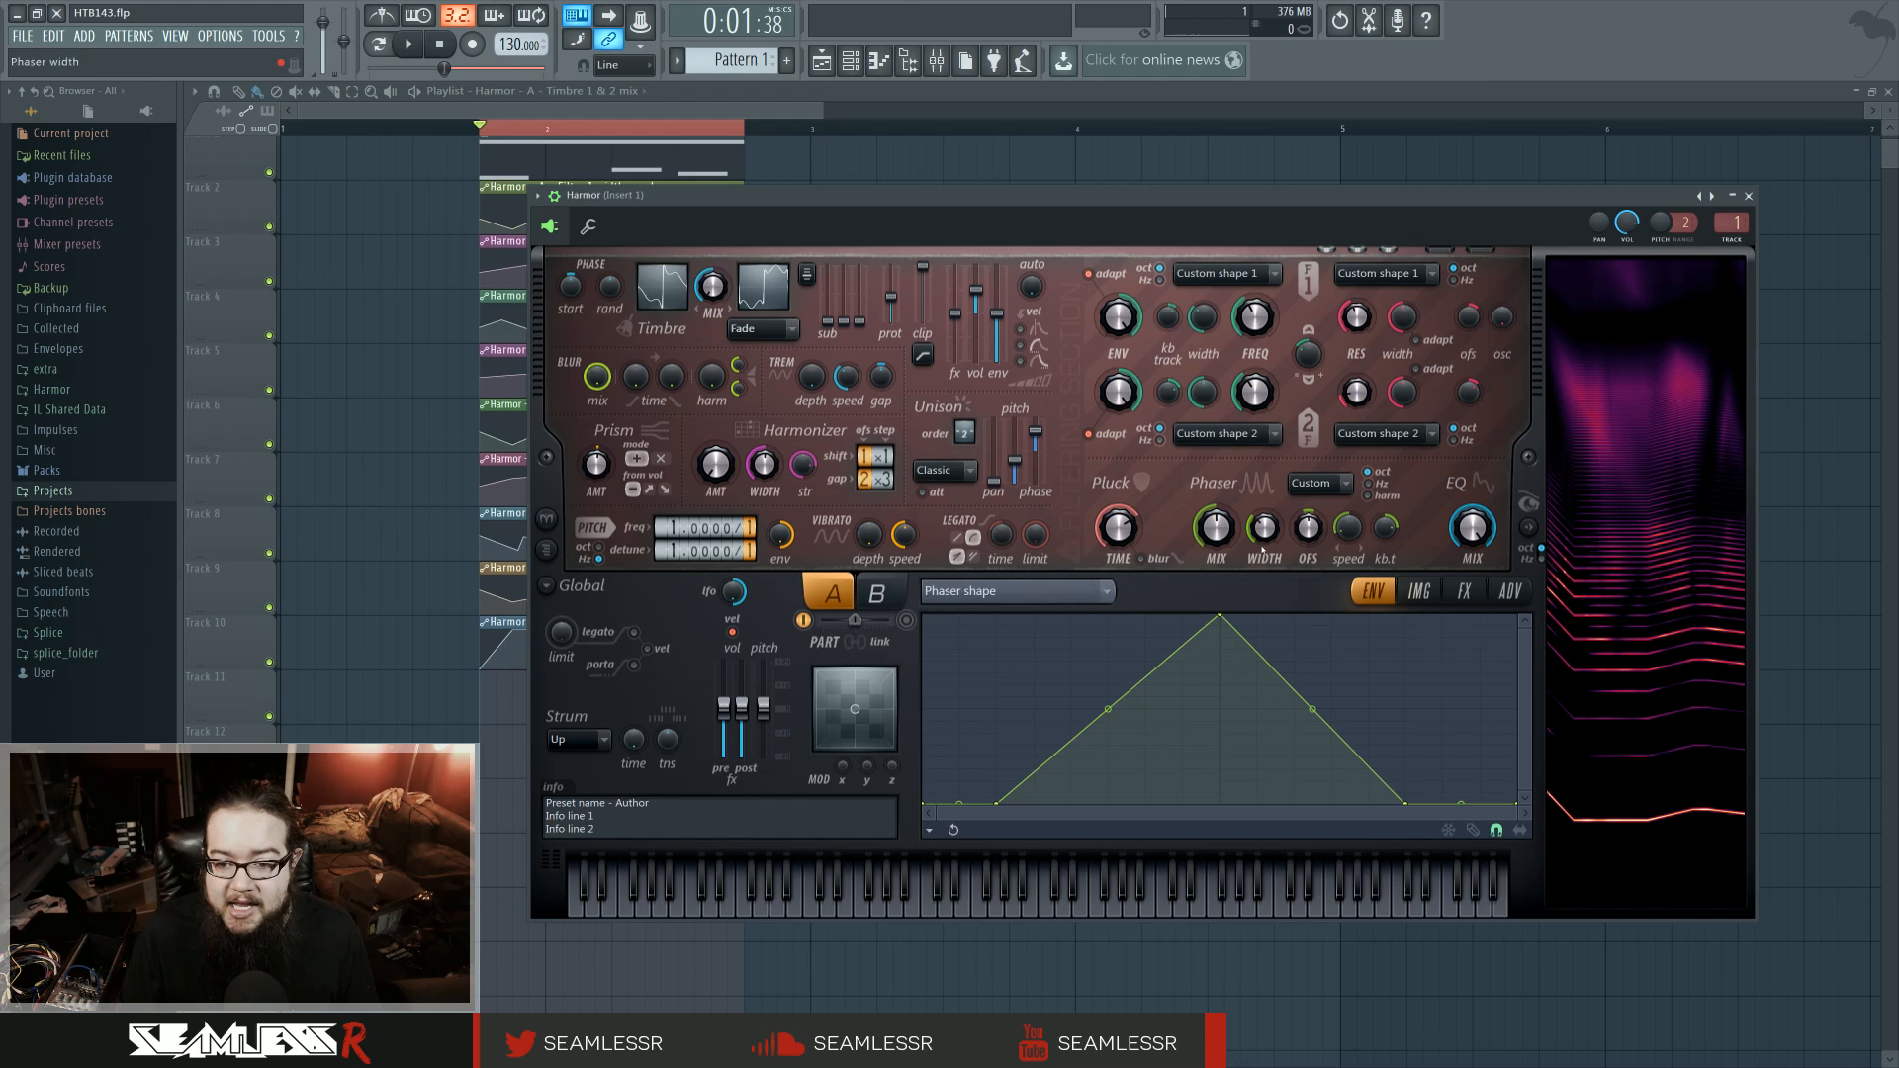
pyautogui.click(1017, 591)
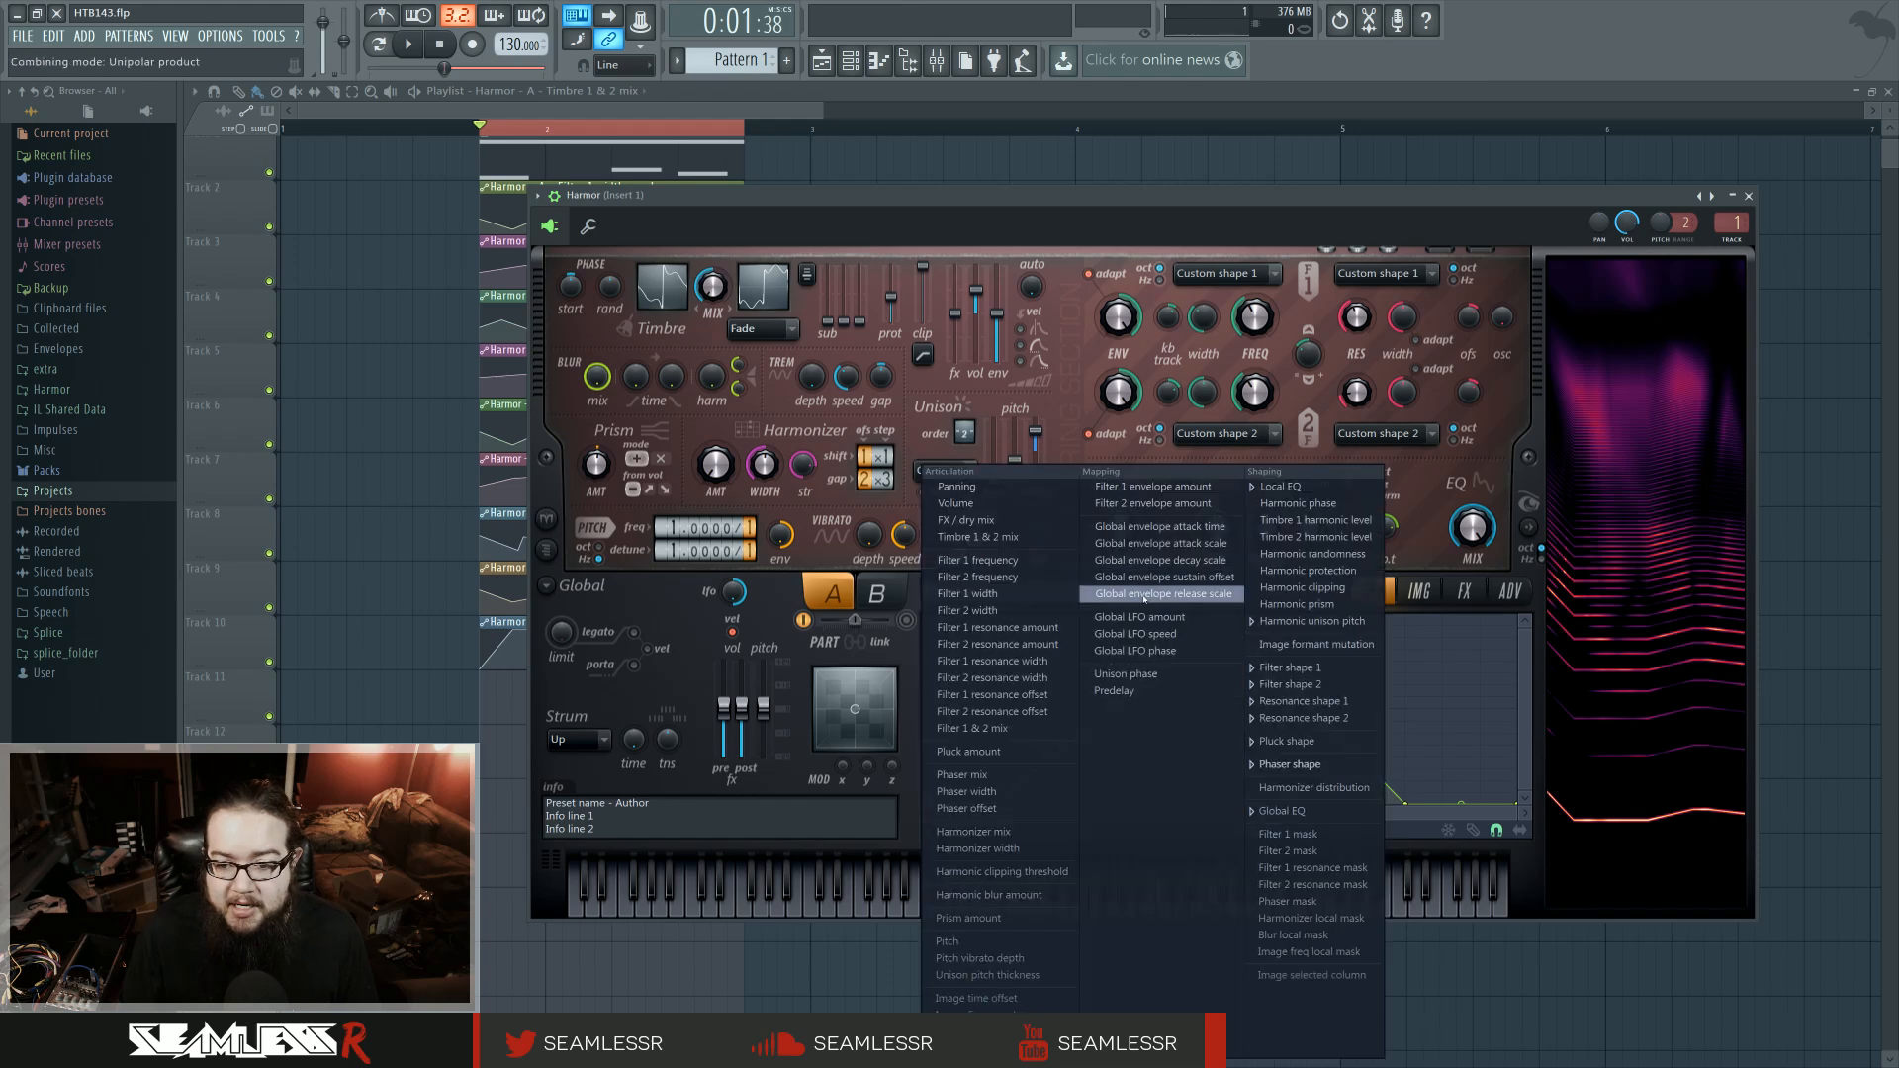
pyautogui.click(1324, 748)
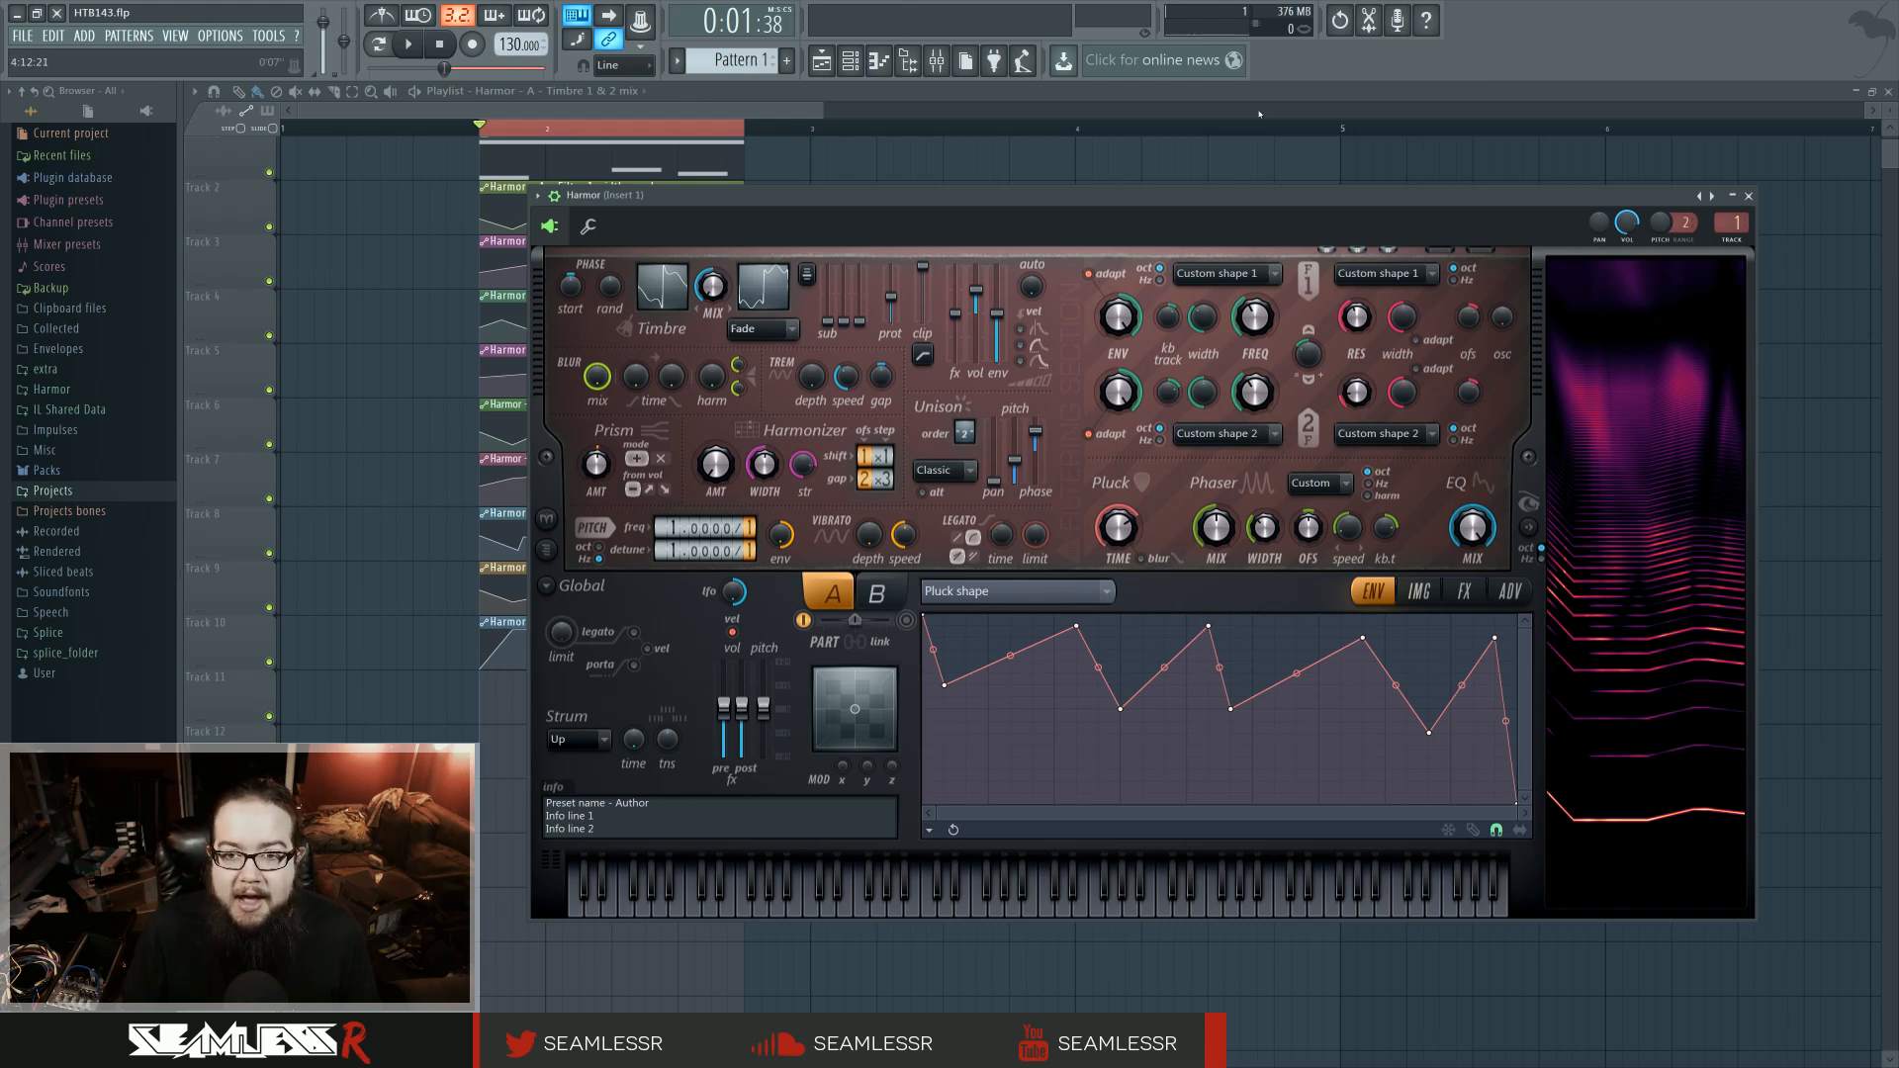
# Reopen the second Harmor instance and reset it to the Default preset.
pyautogui.click(853, 63)
pyautogui.click(1030, 585)
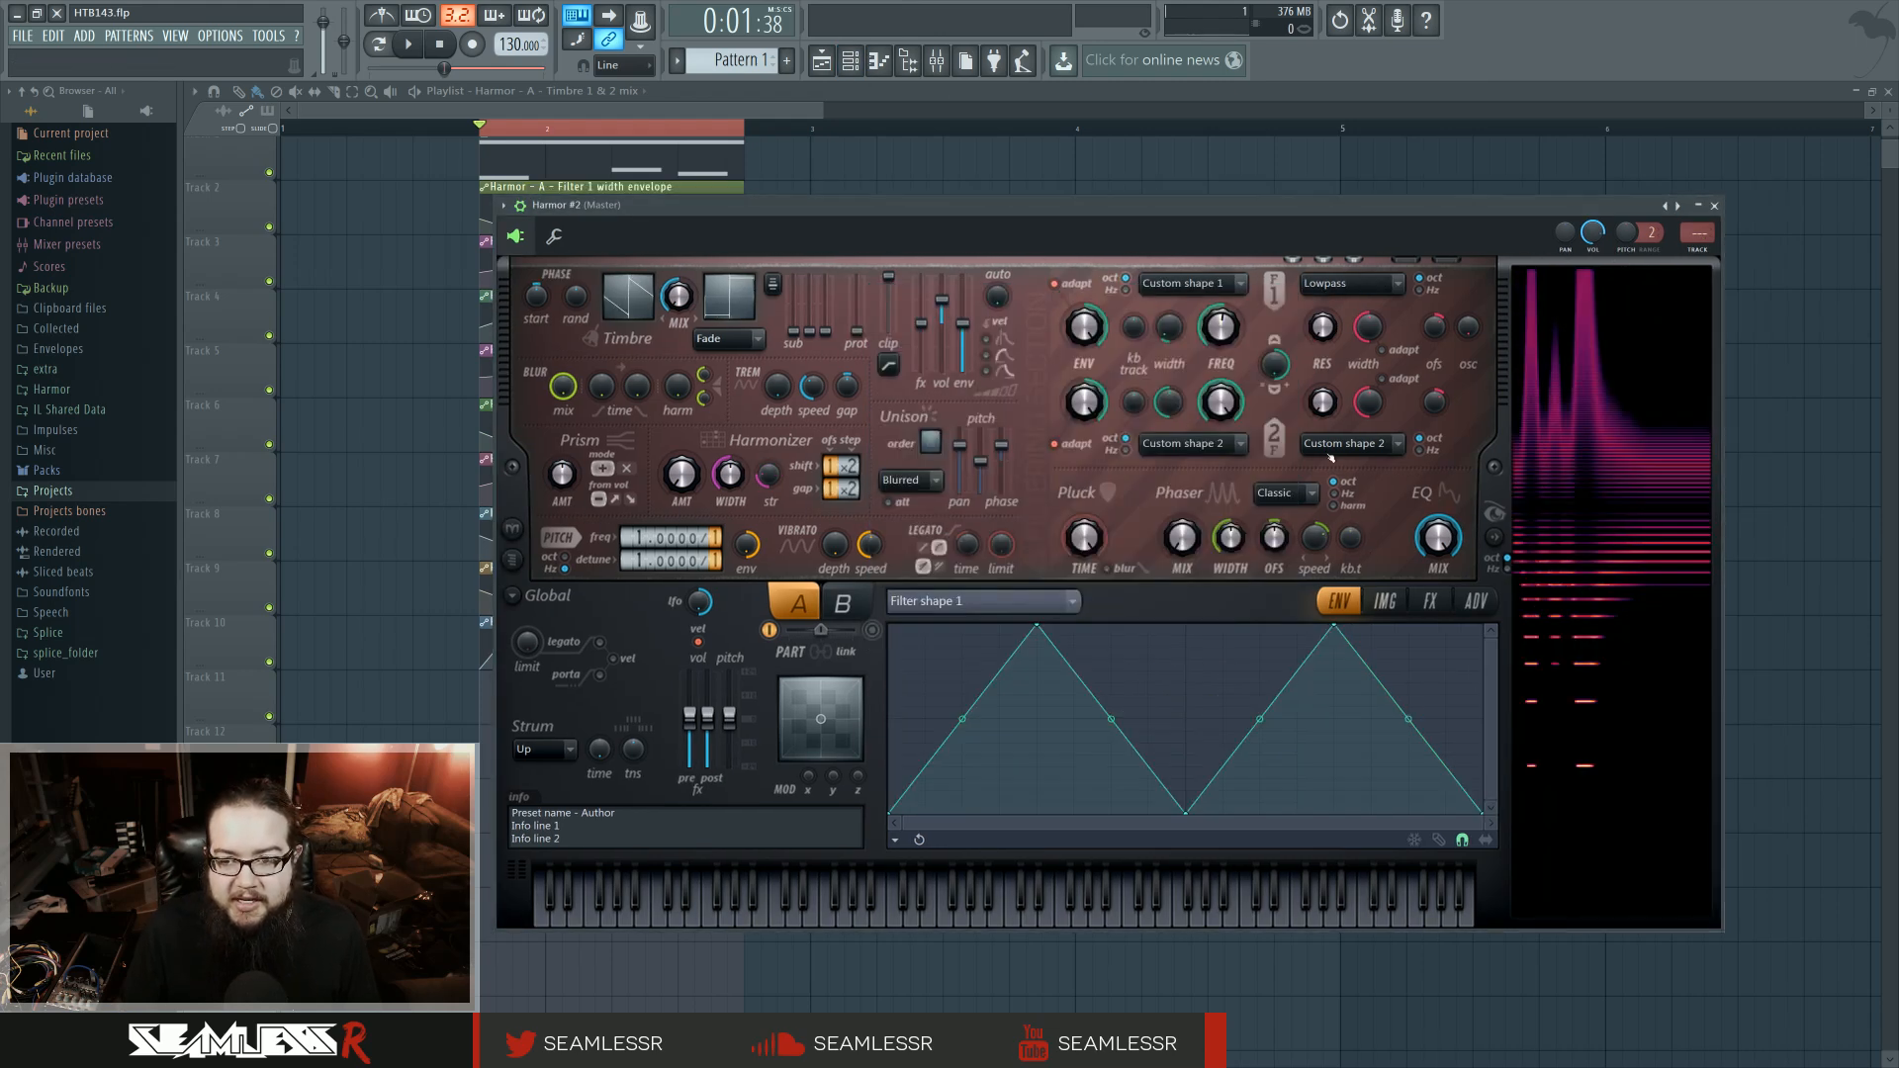
pyautogui.rightClick(1665, 205)
pyautogui.click(1694, 517)
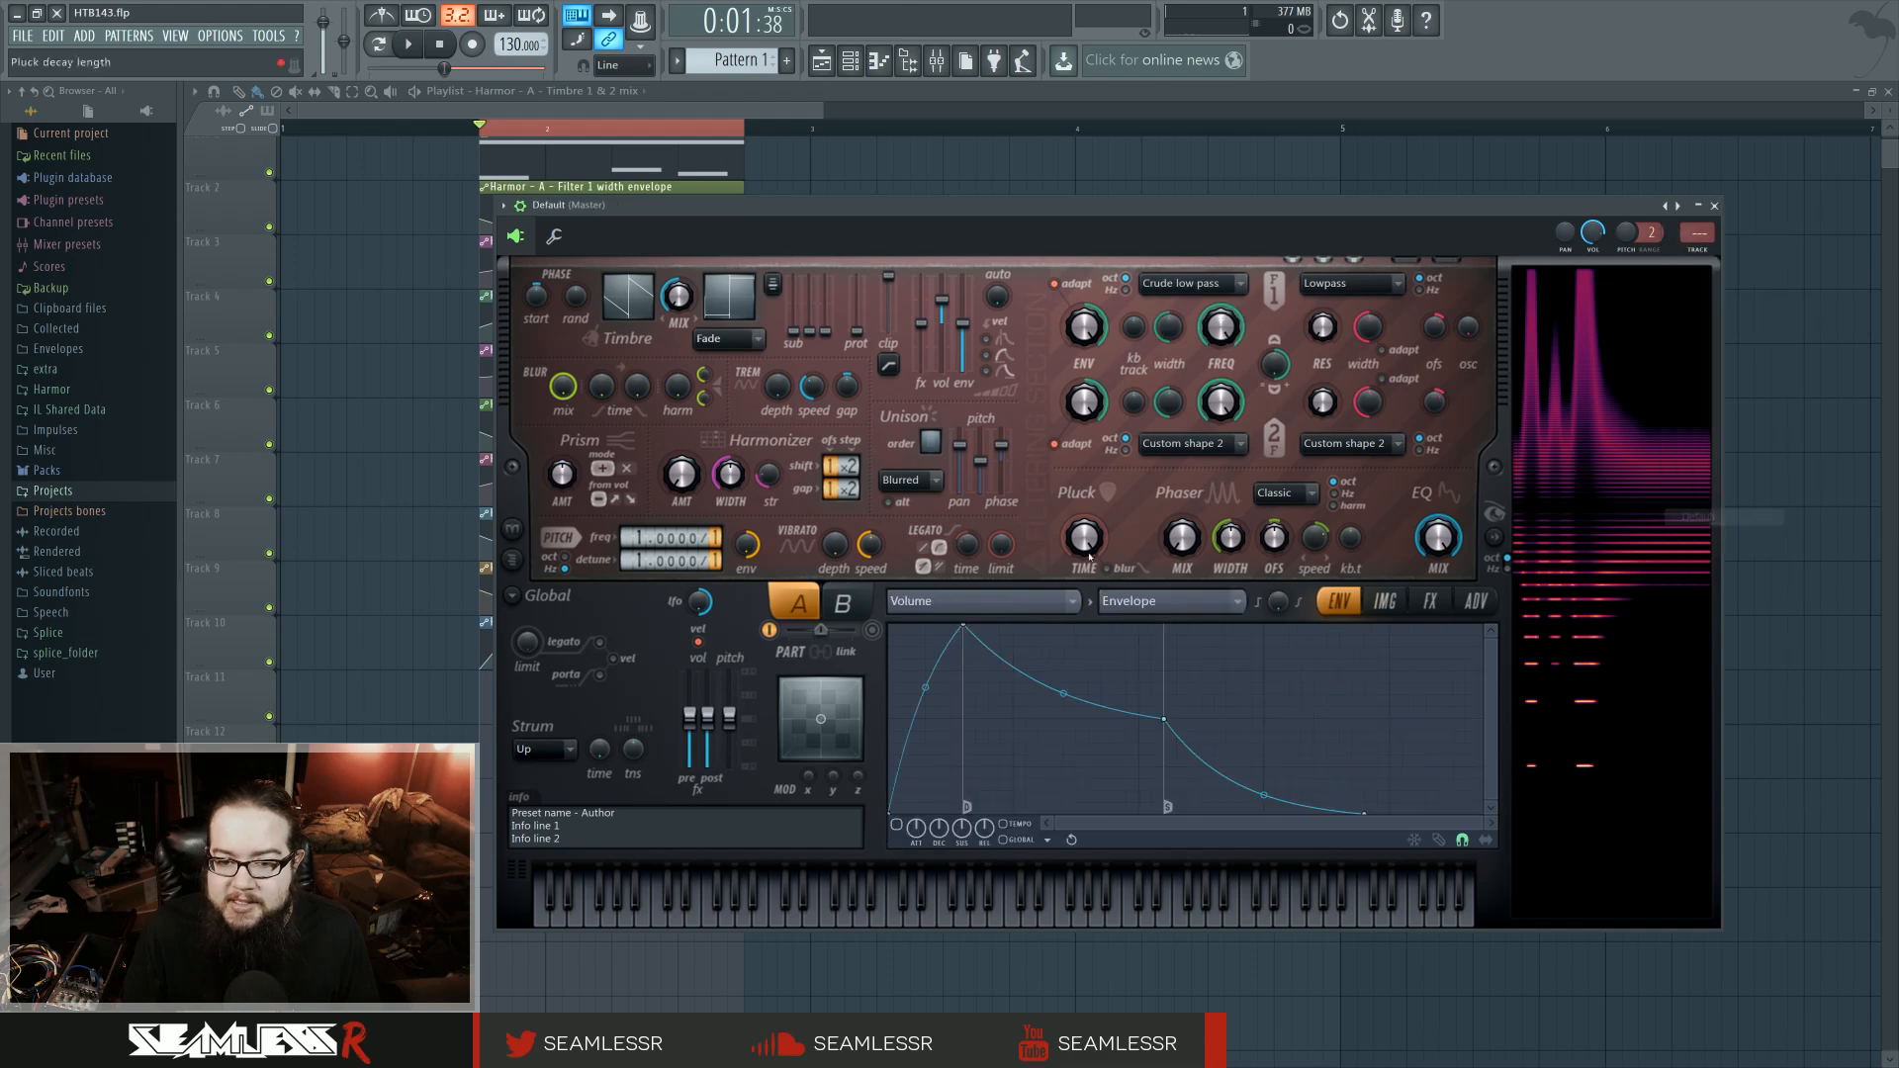
# Draw a zigzag Pluck shape curve with seven added points in the Default Harmor, moving its first dip slightly later and higher.
pyautogui.click(1066, 601)
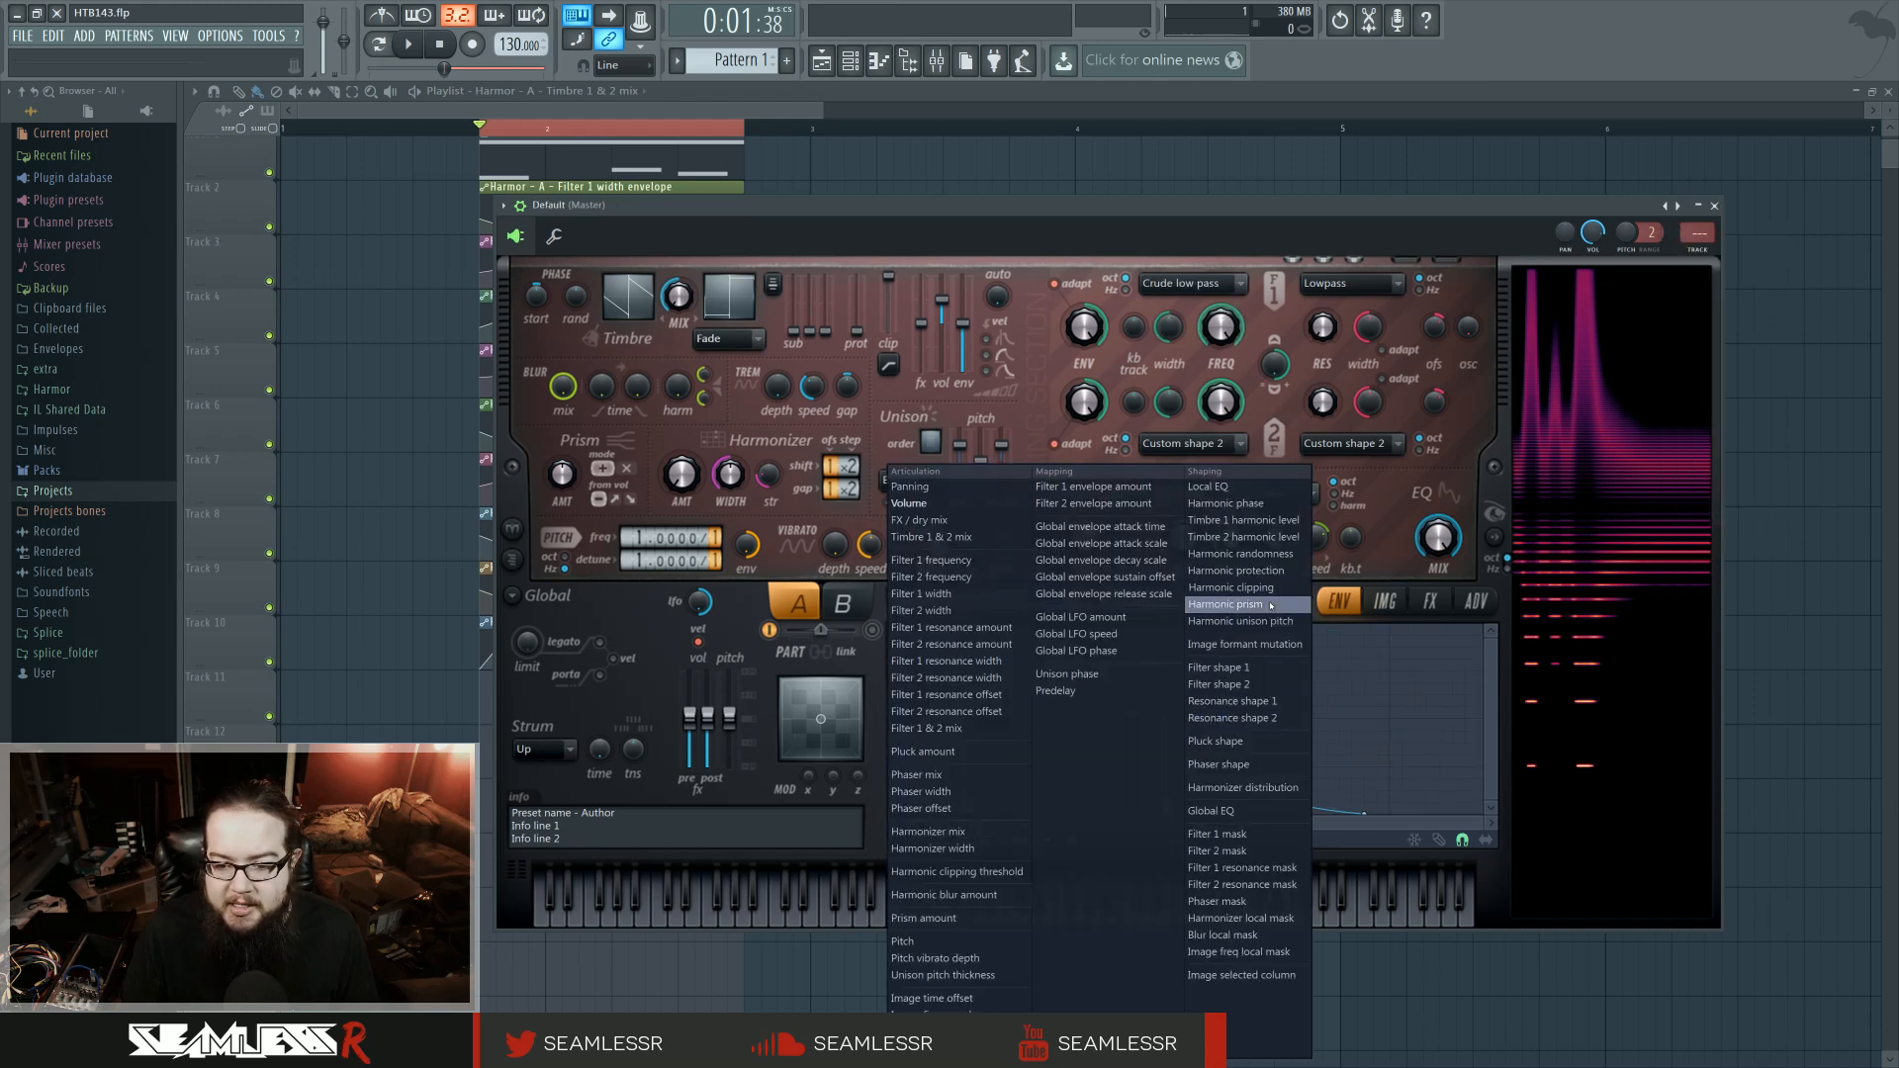
pyautogui.click(1269, 746)
pyautogui.rightClick(975, 696)
pyautogui.rightClick(1063, 625)
pyautogui.rightClick(1130, 672)
pyautogui.rightClick(1218, 636)
pyautogui.rightClick(1416, 625)
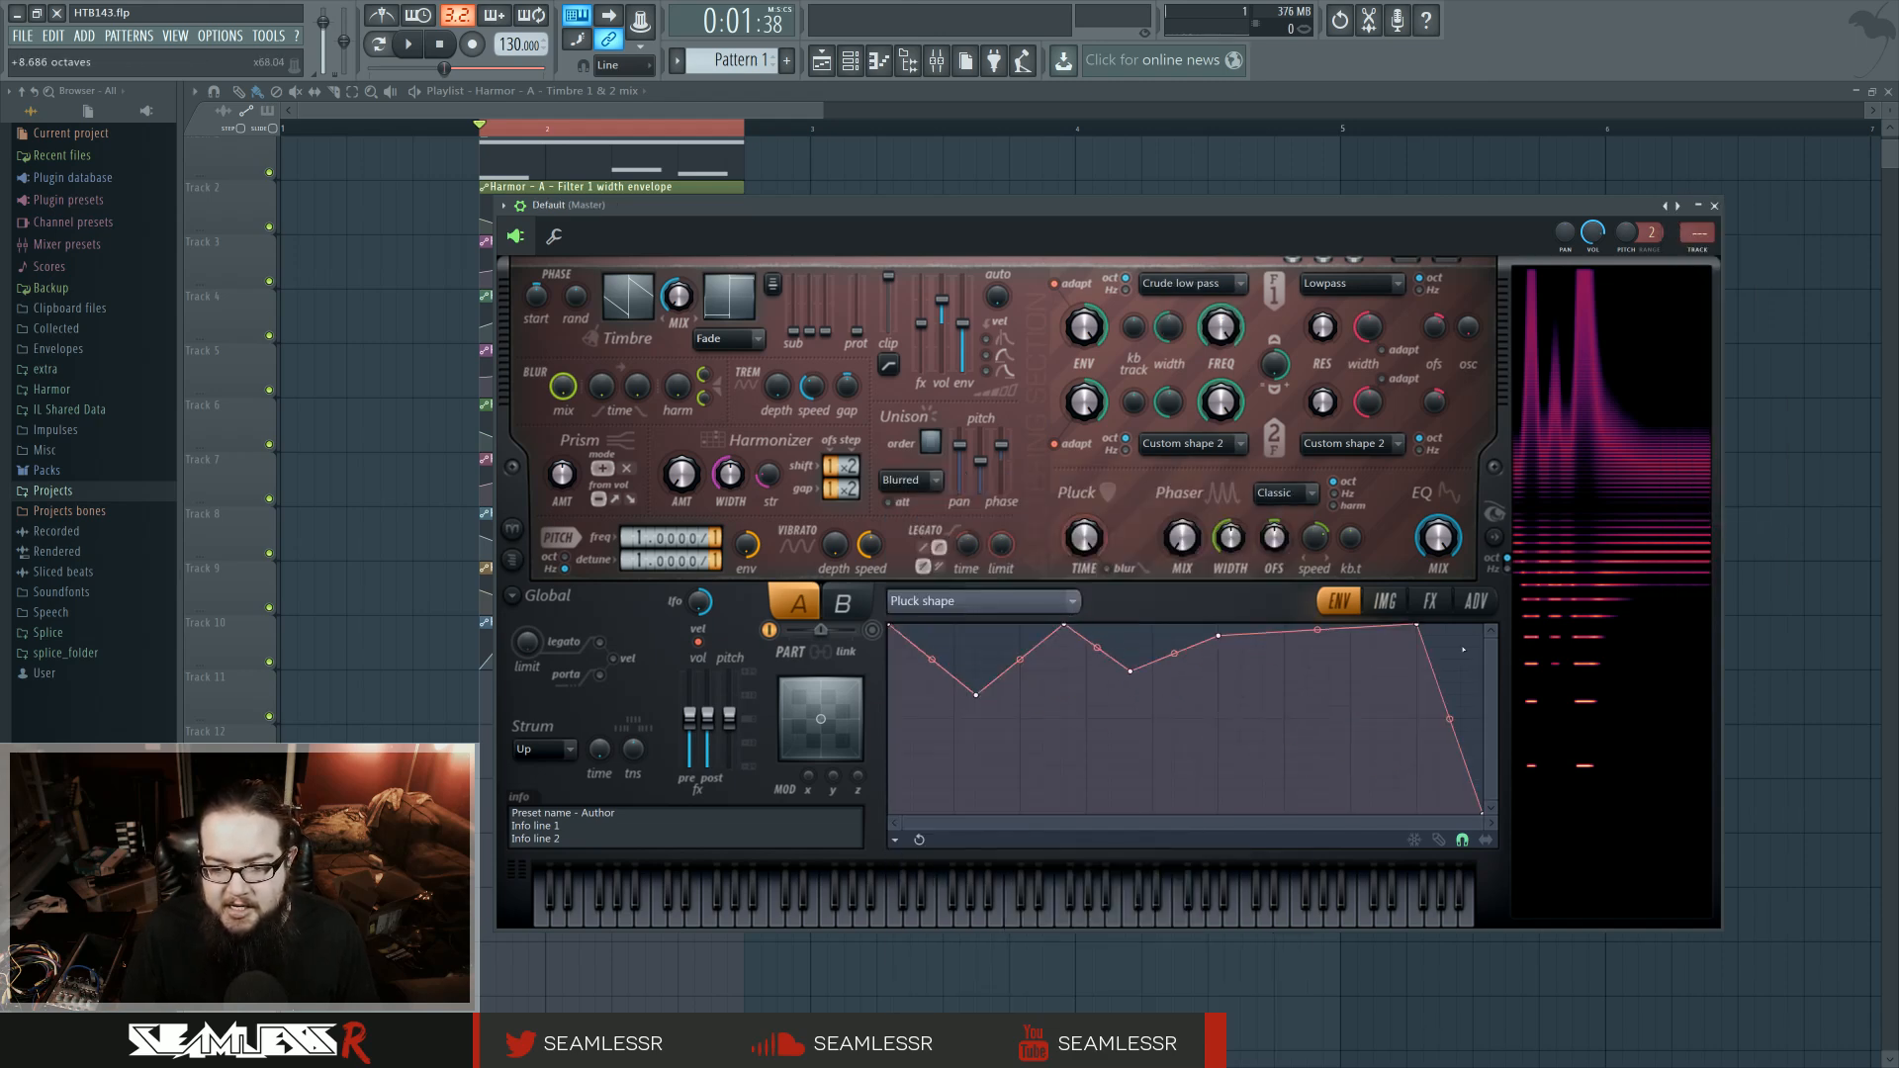
pyautogui.rightClick(1394, 683)
pyautogui.rightClick(1461, 648)
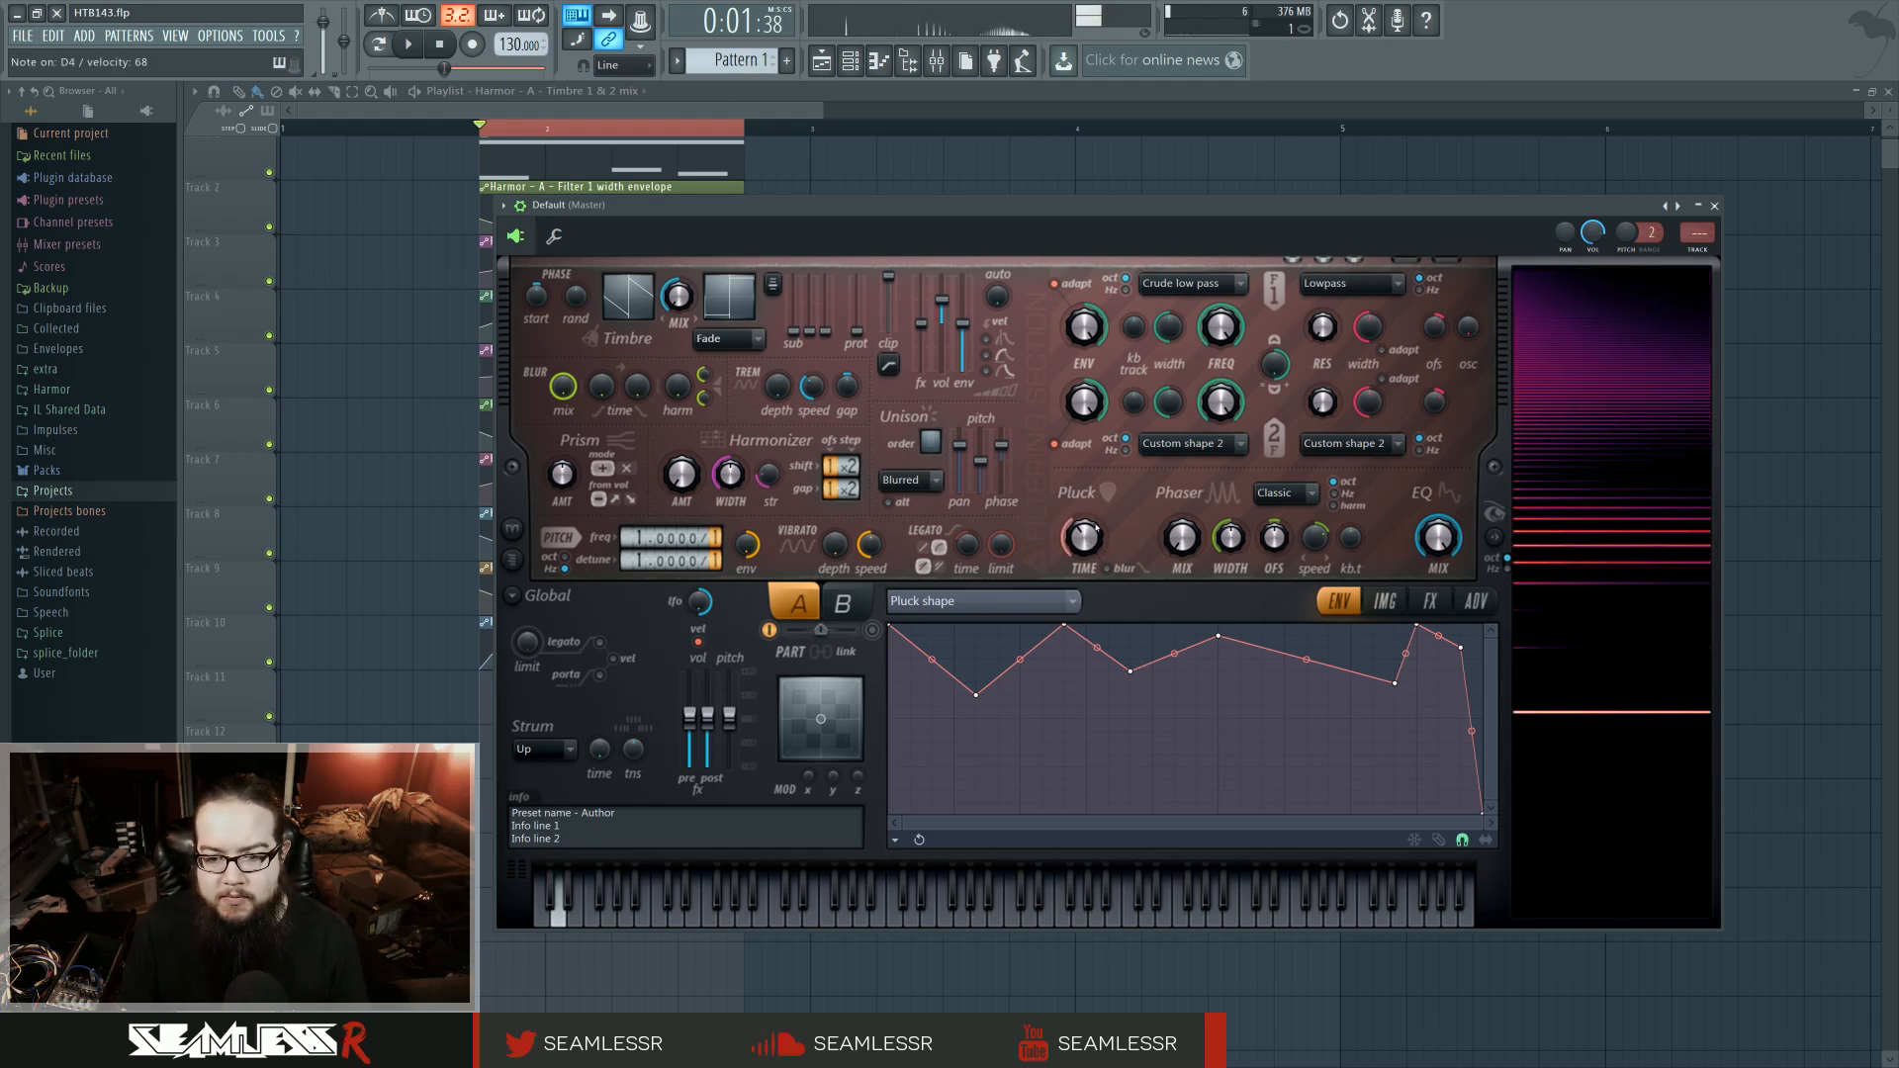
pyautogui.moveTo(976, 695)
pyautogui.mouseDown()
pyautogui.moveTo(1042, 683)
pyautogui.moveTo(998, 683)
pyautogui.mouseUp()
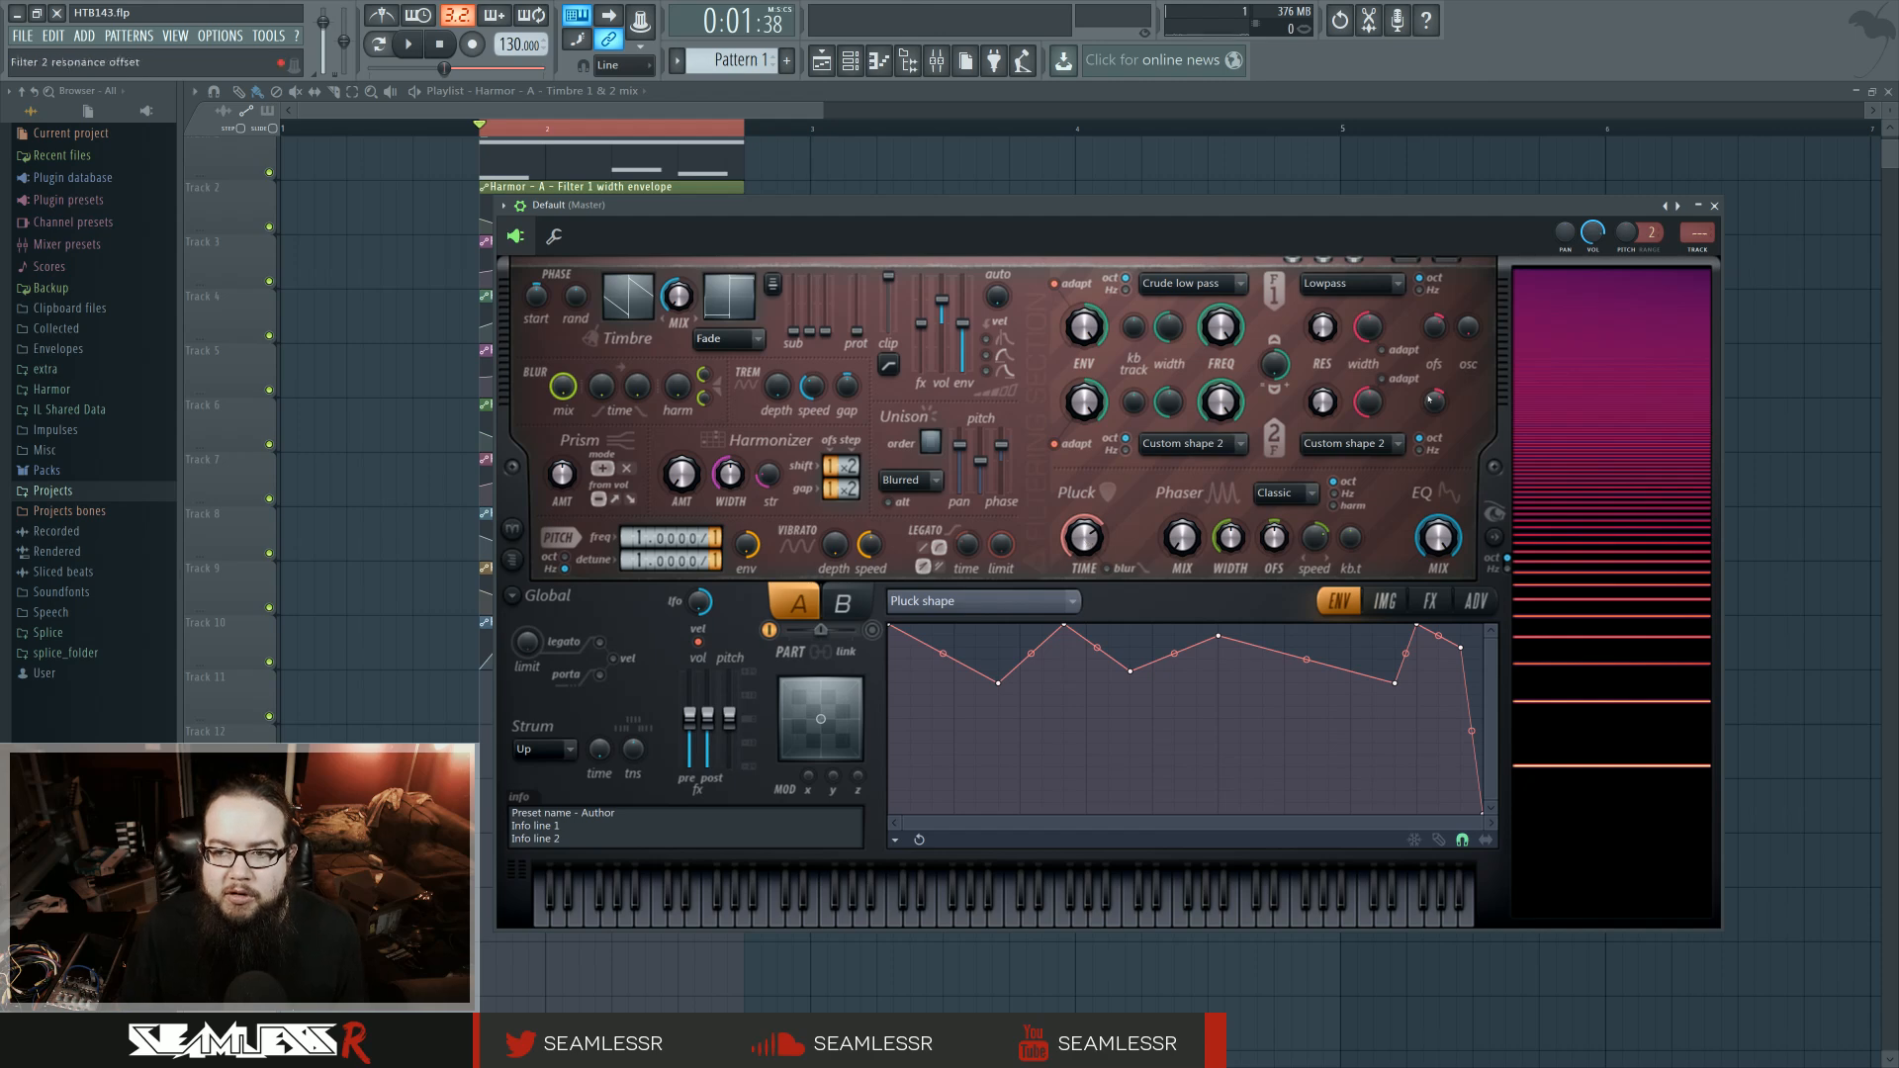
# Return to the first Harmor, deepen the four low points of its Pluck shape curve, and play back the pattern.
pyautogui.click(1714, 205)
pyautogui.click(1028, 329)
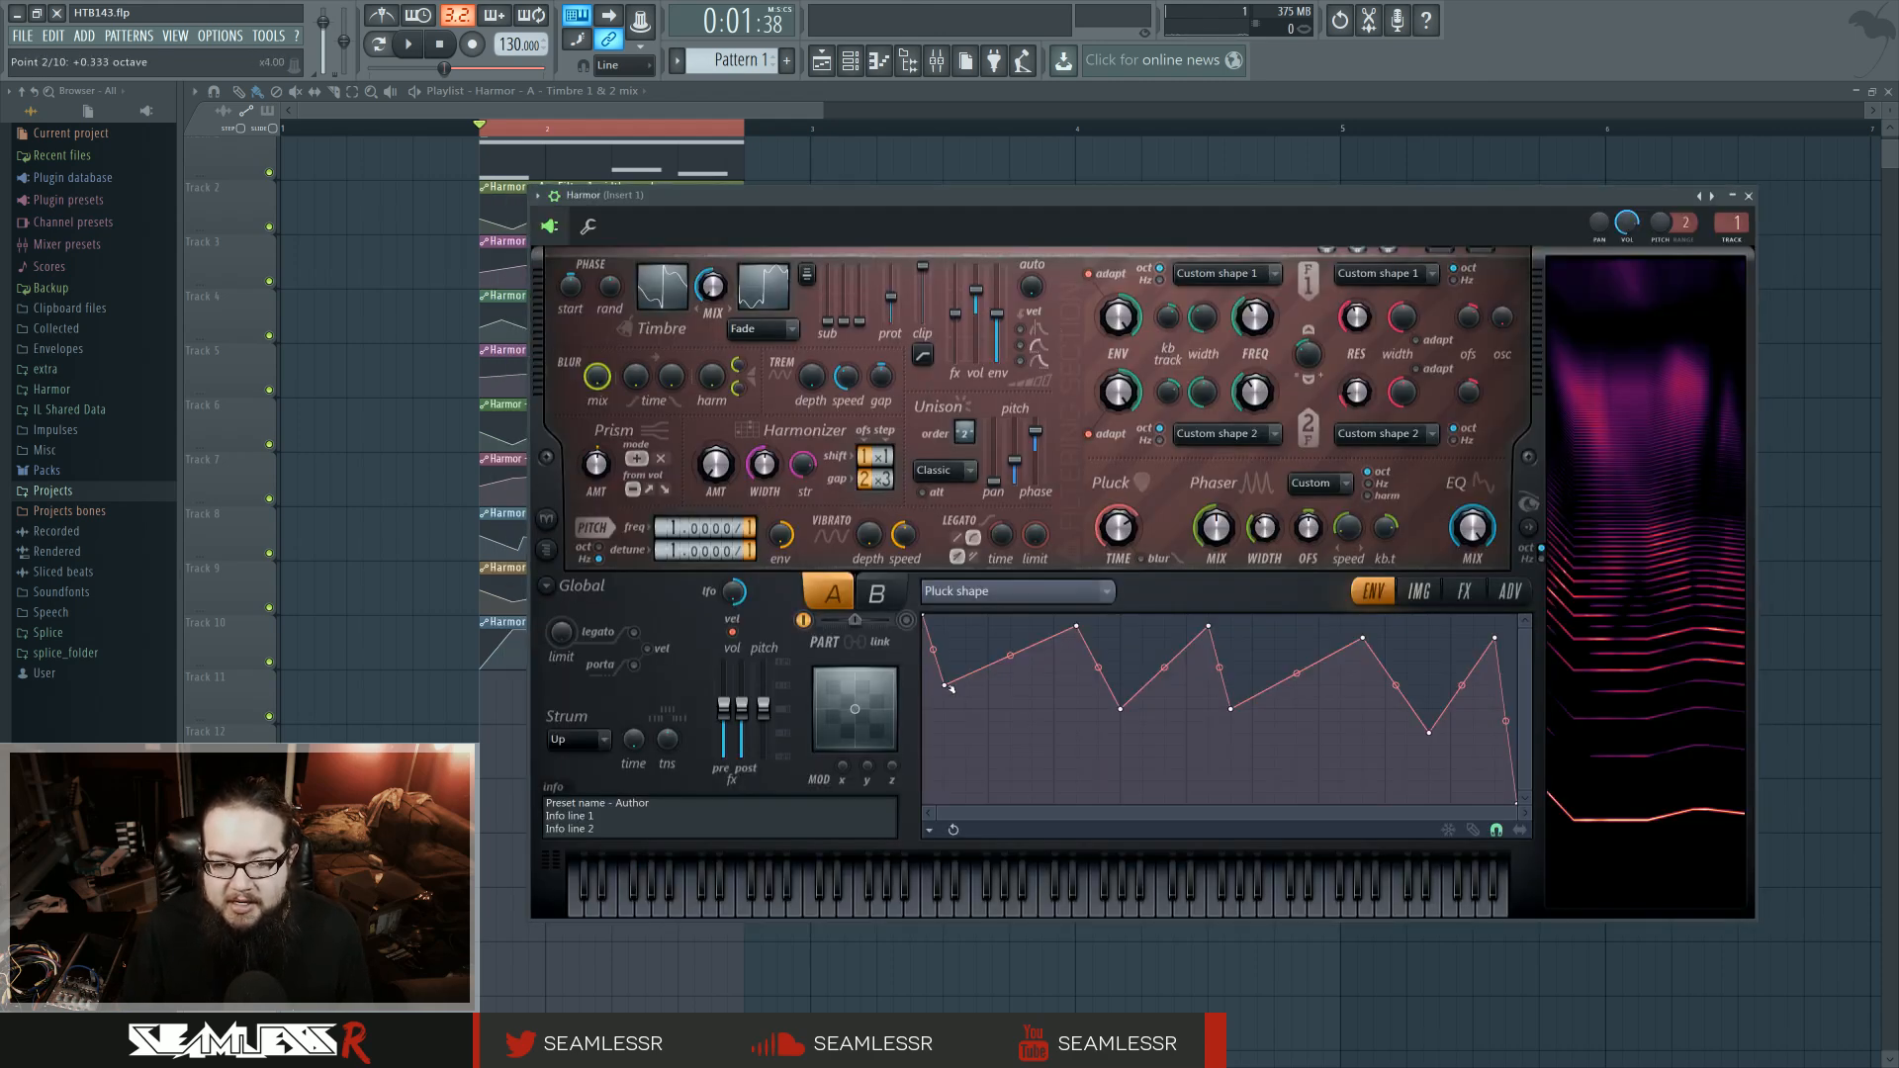
pyautogui.moveTo(944, 684); pyautogui.dragTo(944, 720)
pyautogui.moveTo(1120, 709); pyautogui.dragTo(1121, 733)
pyautogui.moveTo(1230, 709); pyautogui.dragTo(1230, 744)
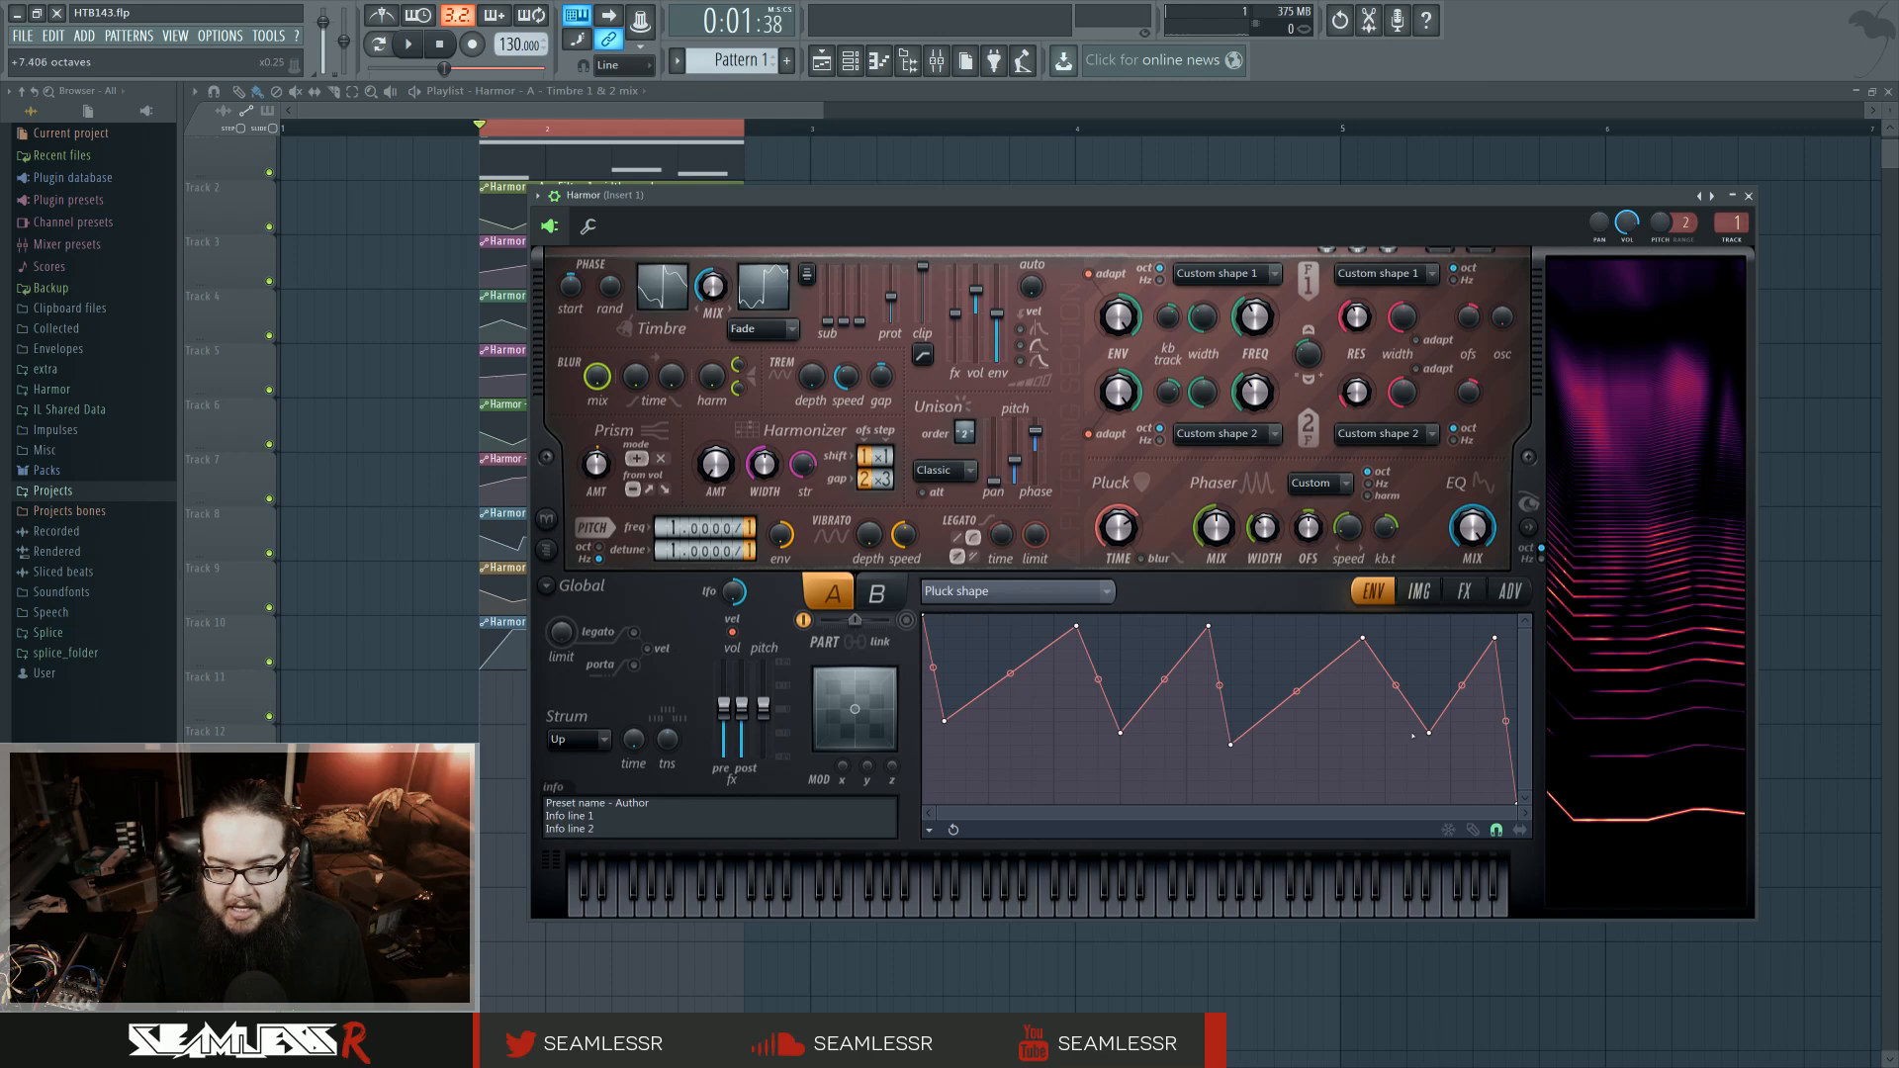
pyautogui.moveTo(1429, 733); pyautogui.dragTo(1430, 760)
pyautogui.press('space')
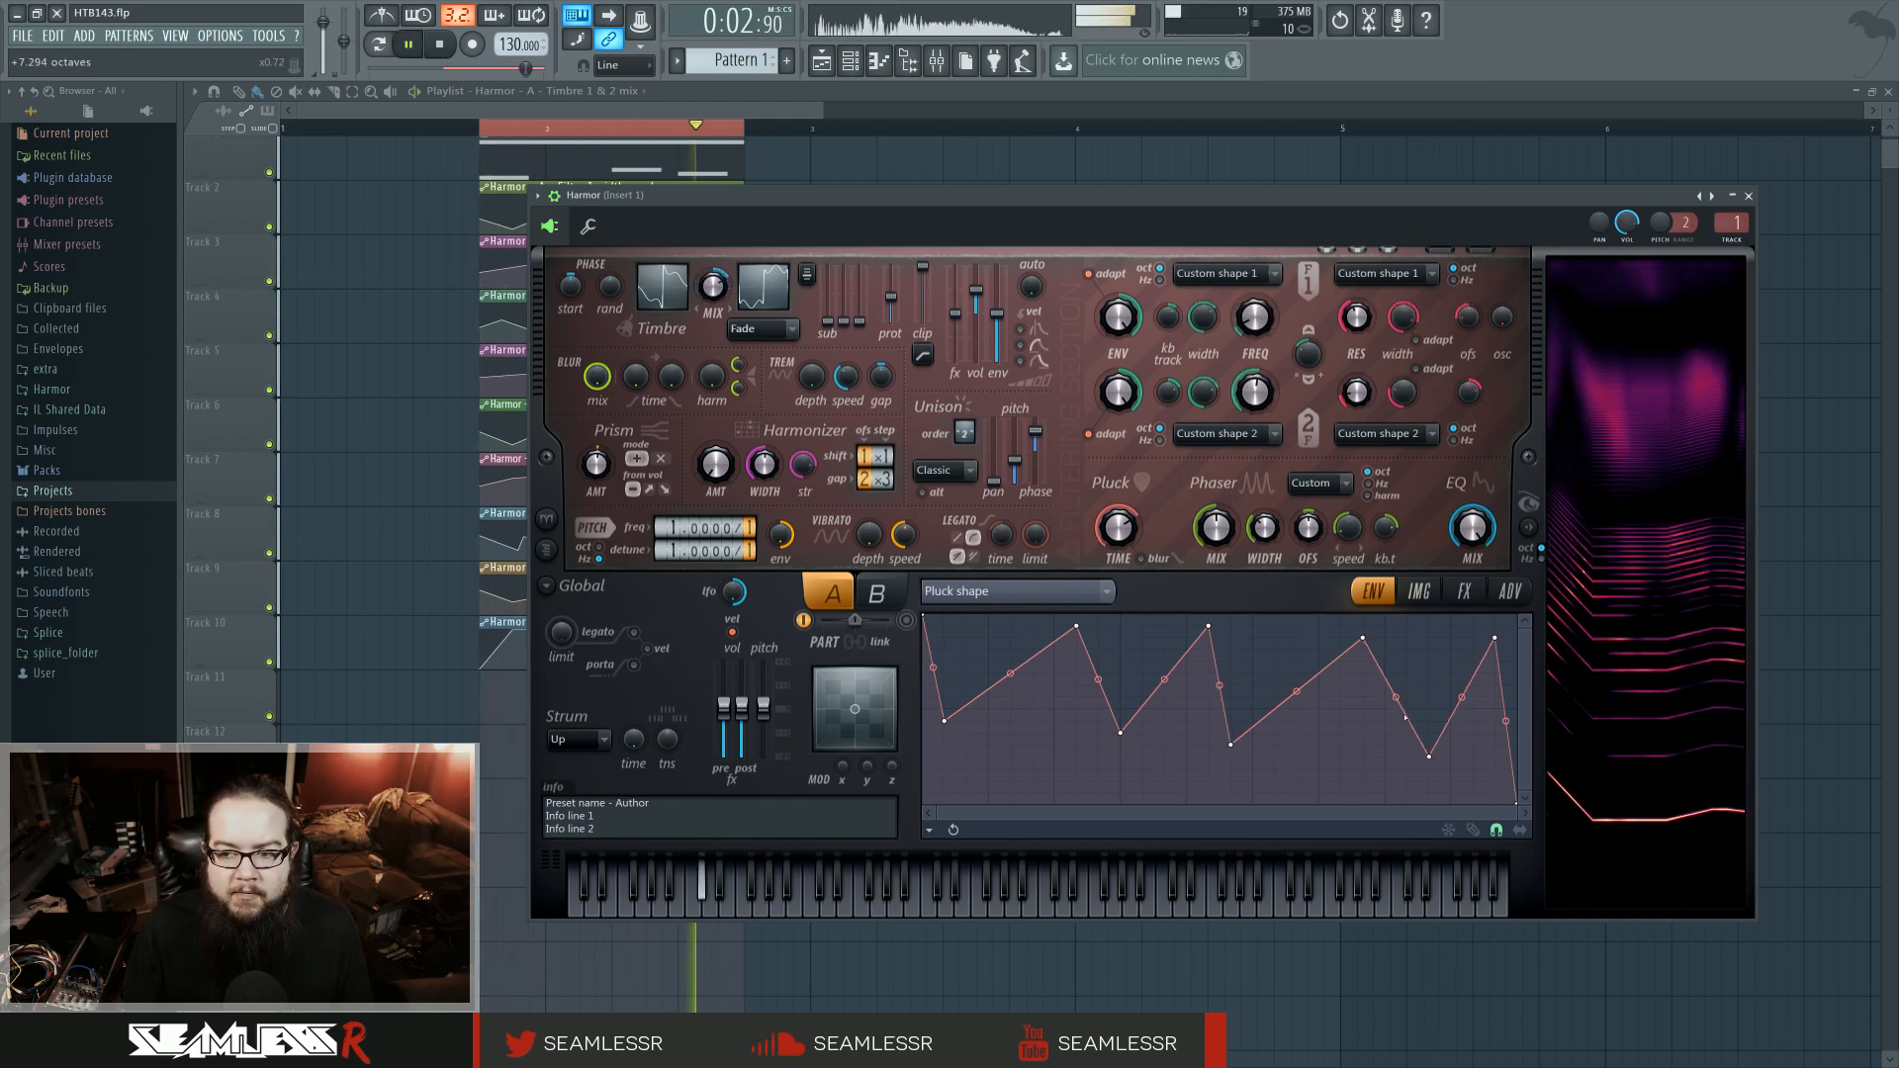
pyautogui.press('space')
# Display the Local EQ curve and the Global EQ curve of the first Harmor.
pyautogui.click(1067, 597)
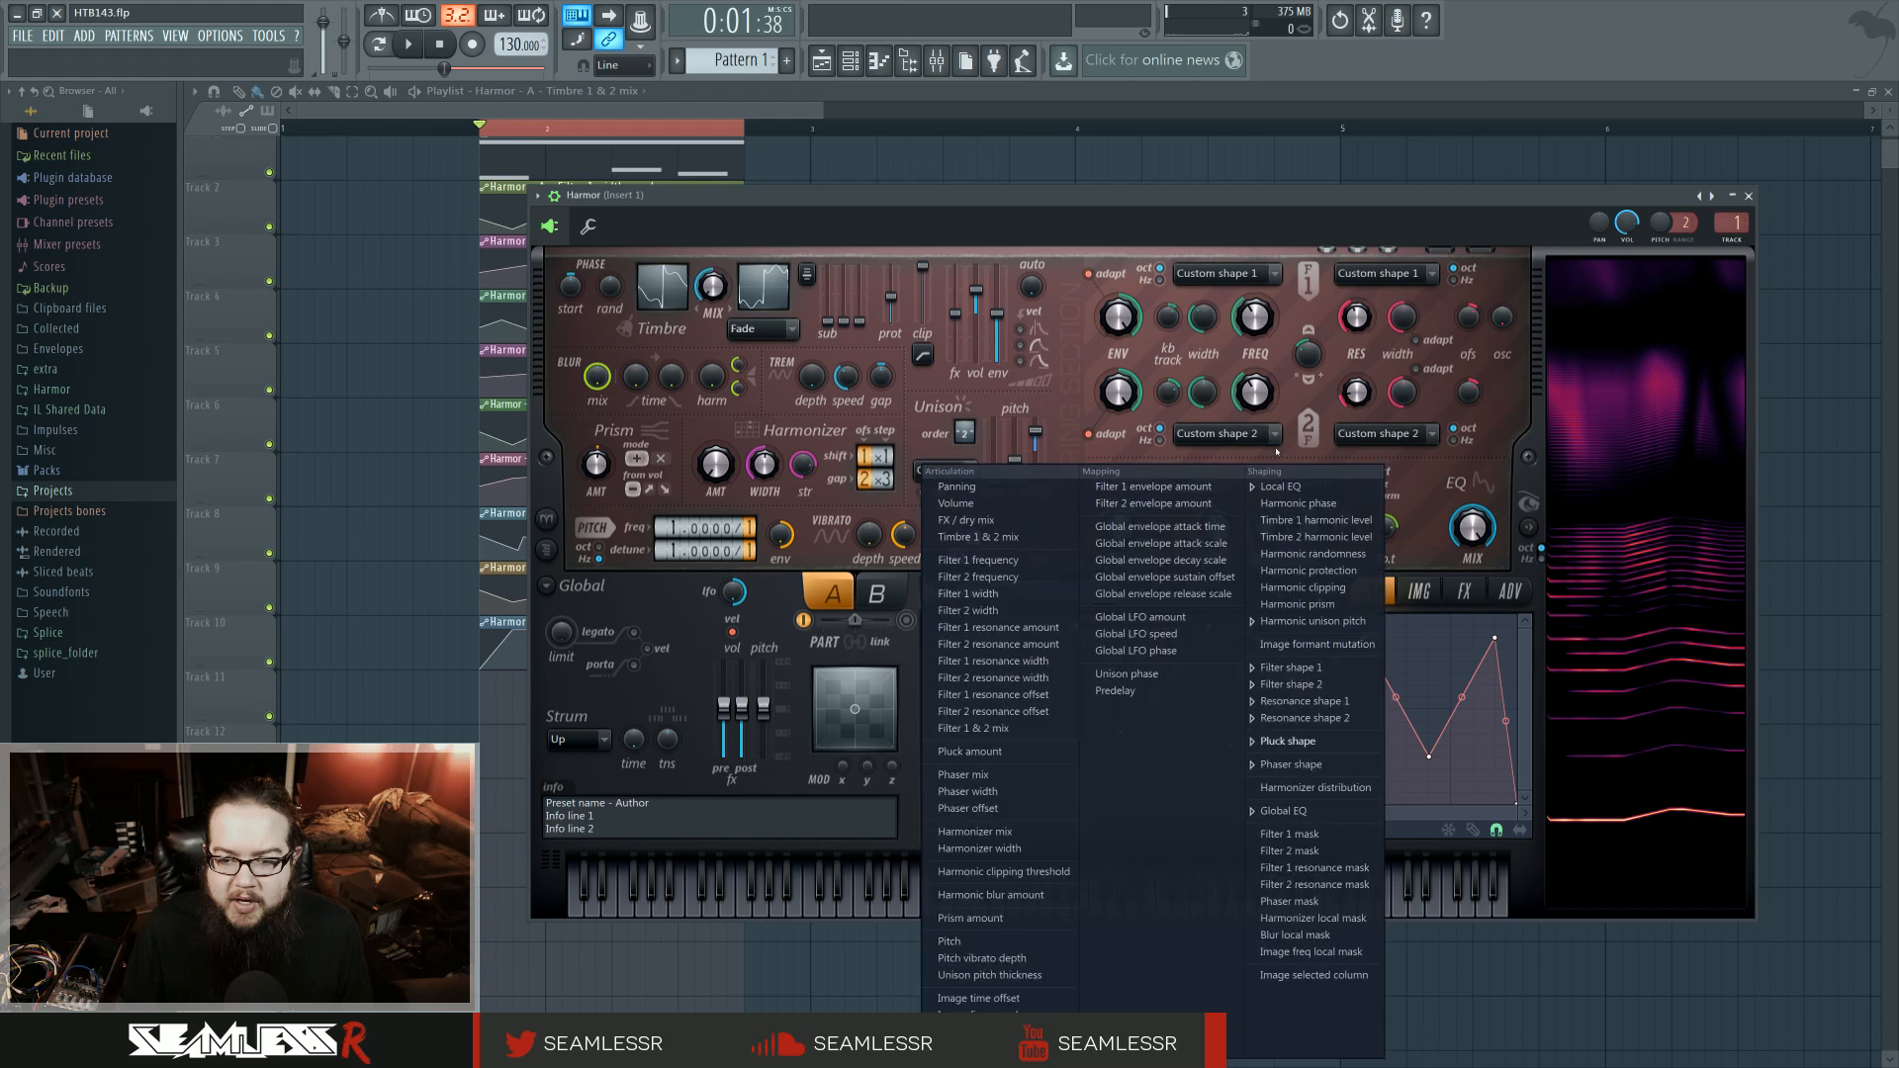
pyautogui.click(1057, 690)
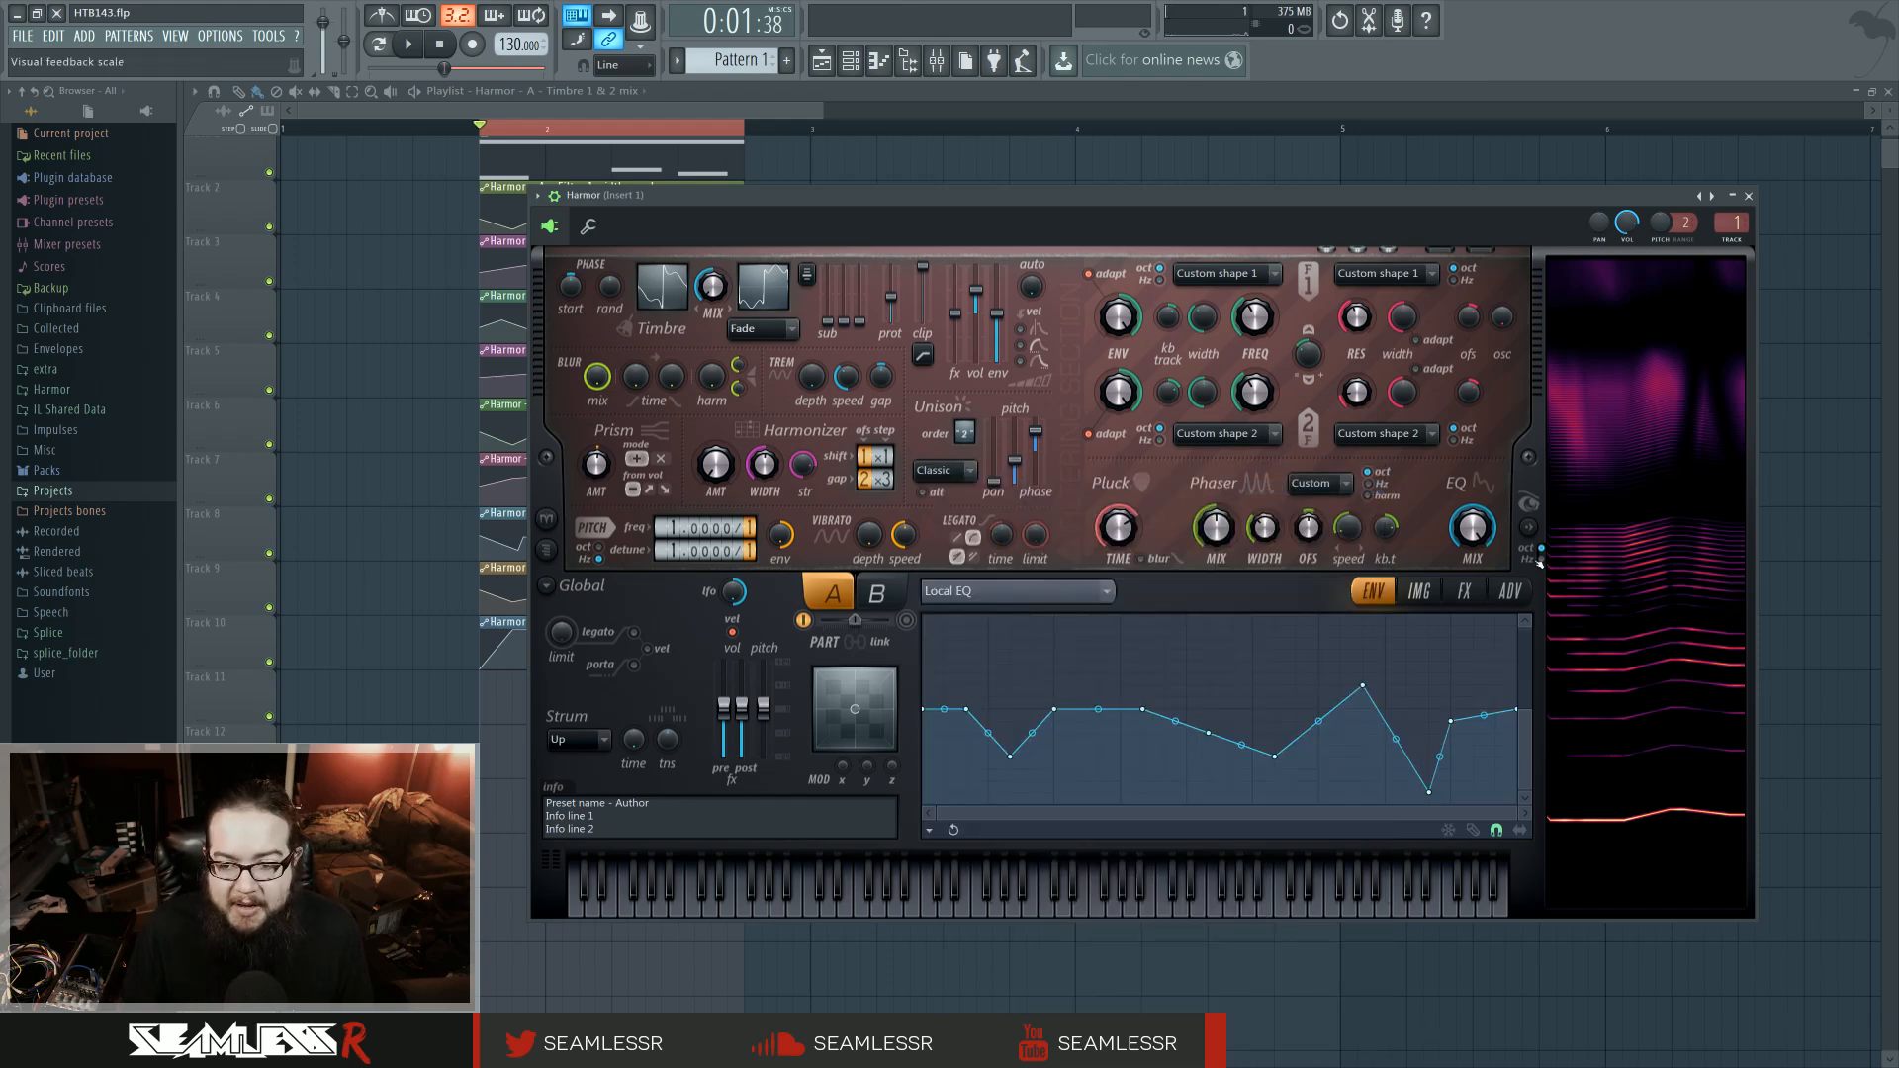
pyautogui.click(1473, 531)
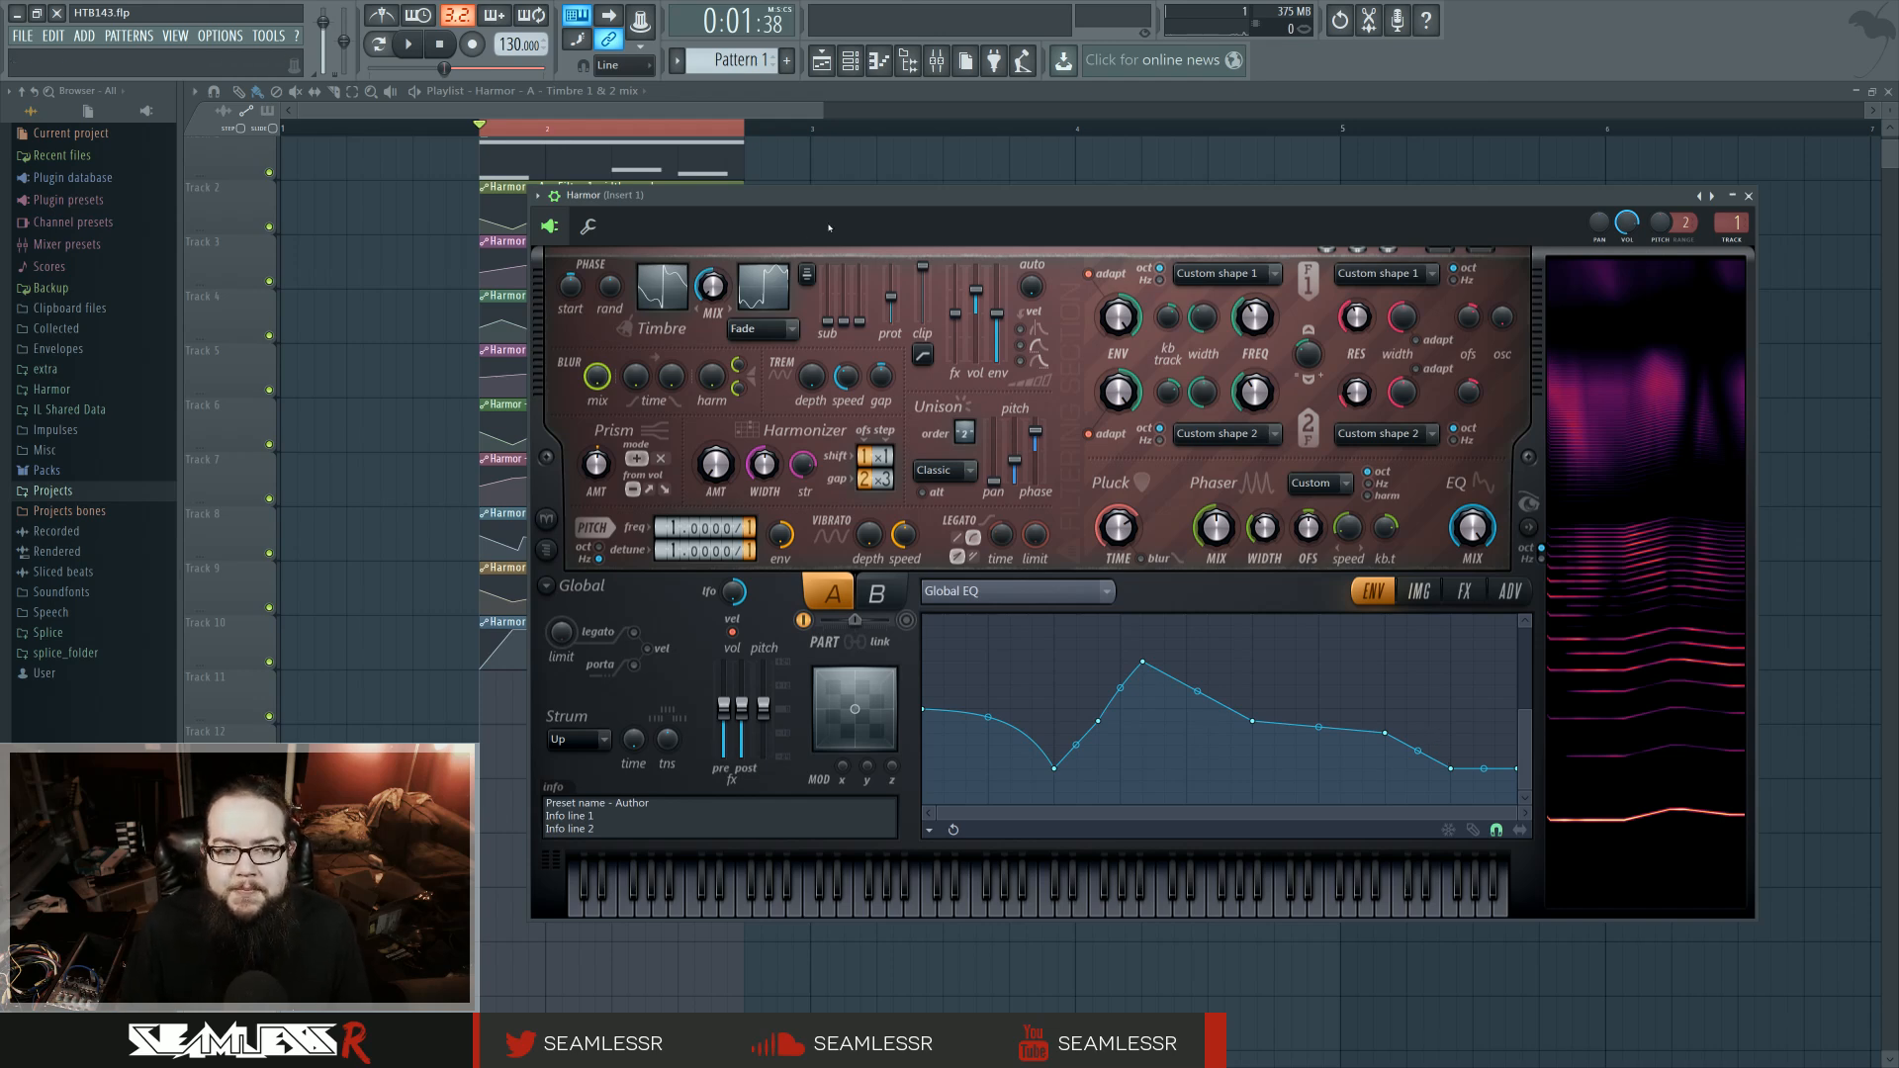
# View the Timbre 1 and Timbre 2 harmonic level curves, examining the second one in closer detail.
pyautogui.click(665, 289)
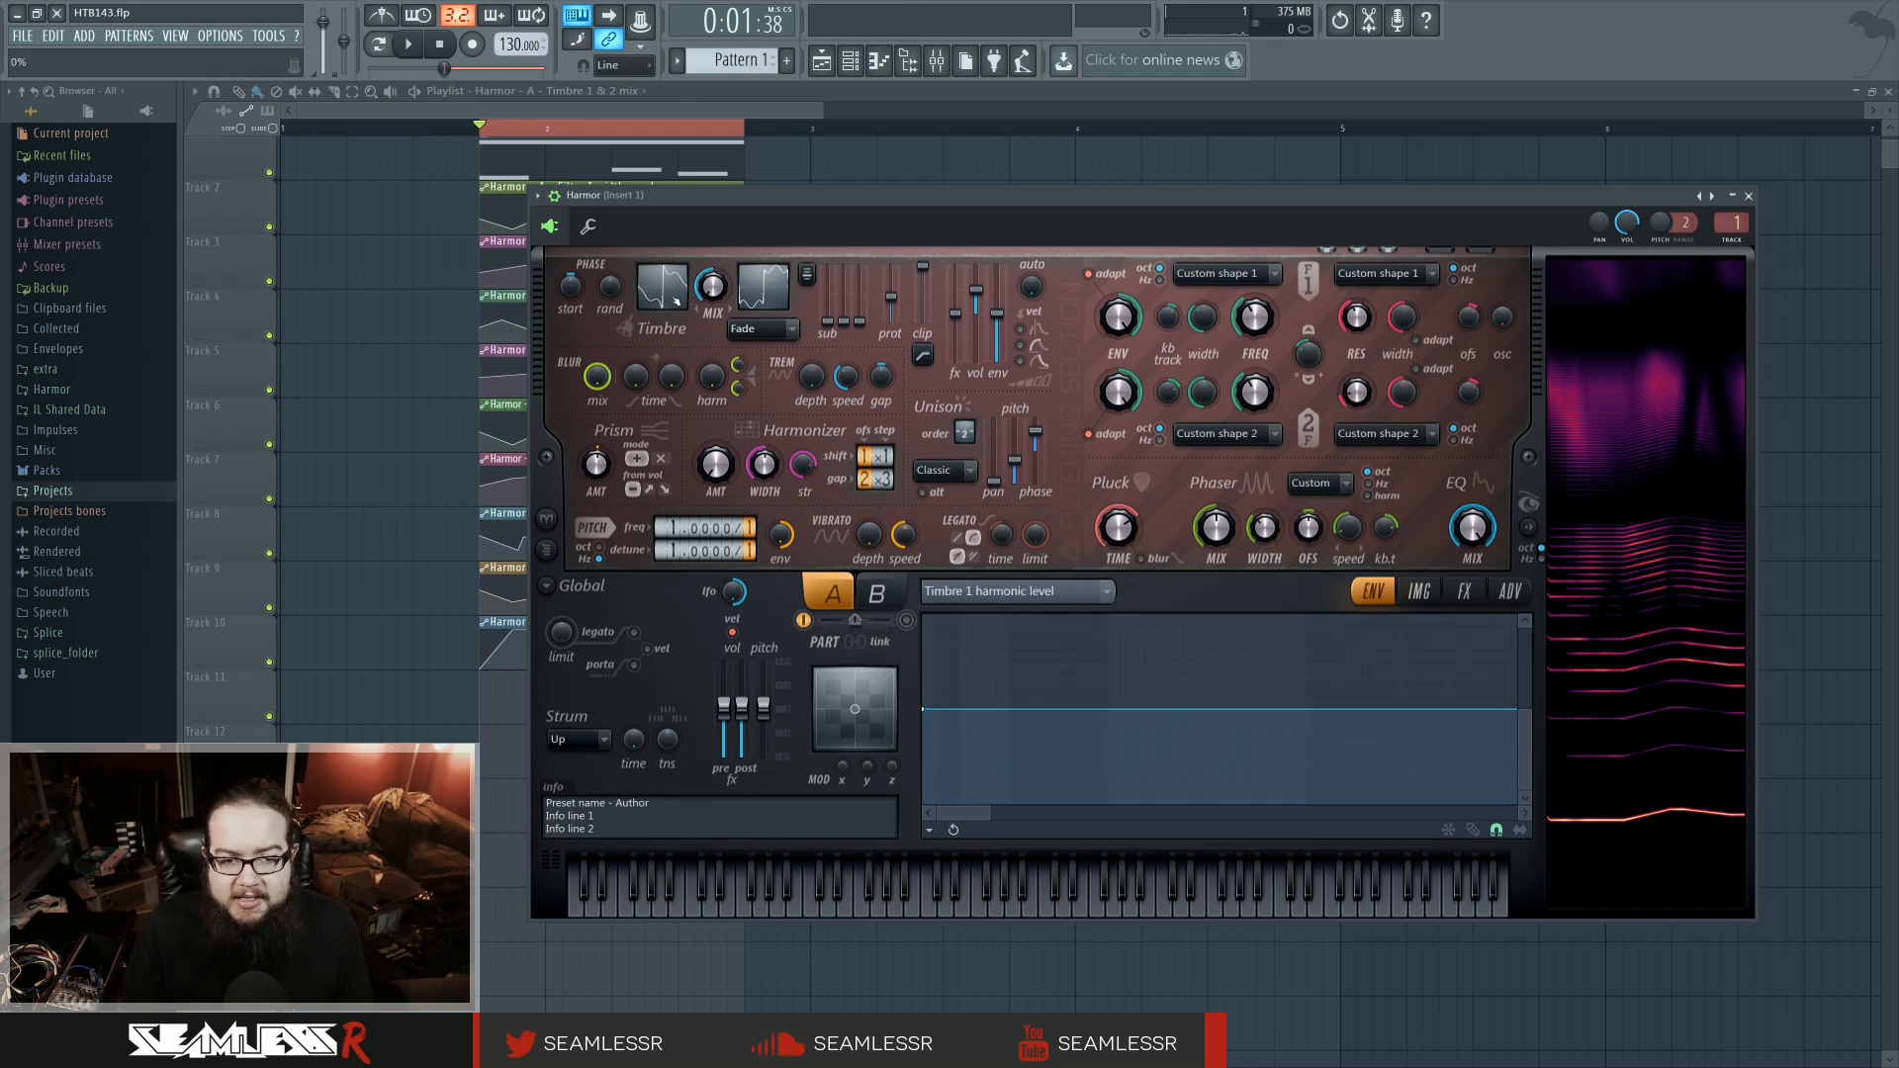
pyautogui.click(763, 286)
pyautogui.moveTo(991, 817); pyautogui.dragTo(967, 827)
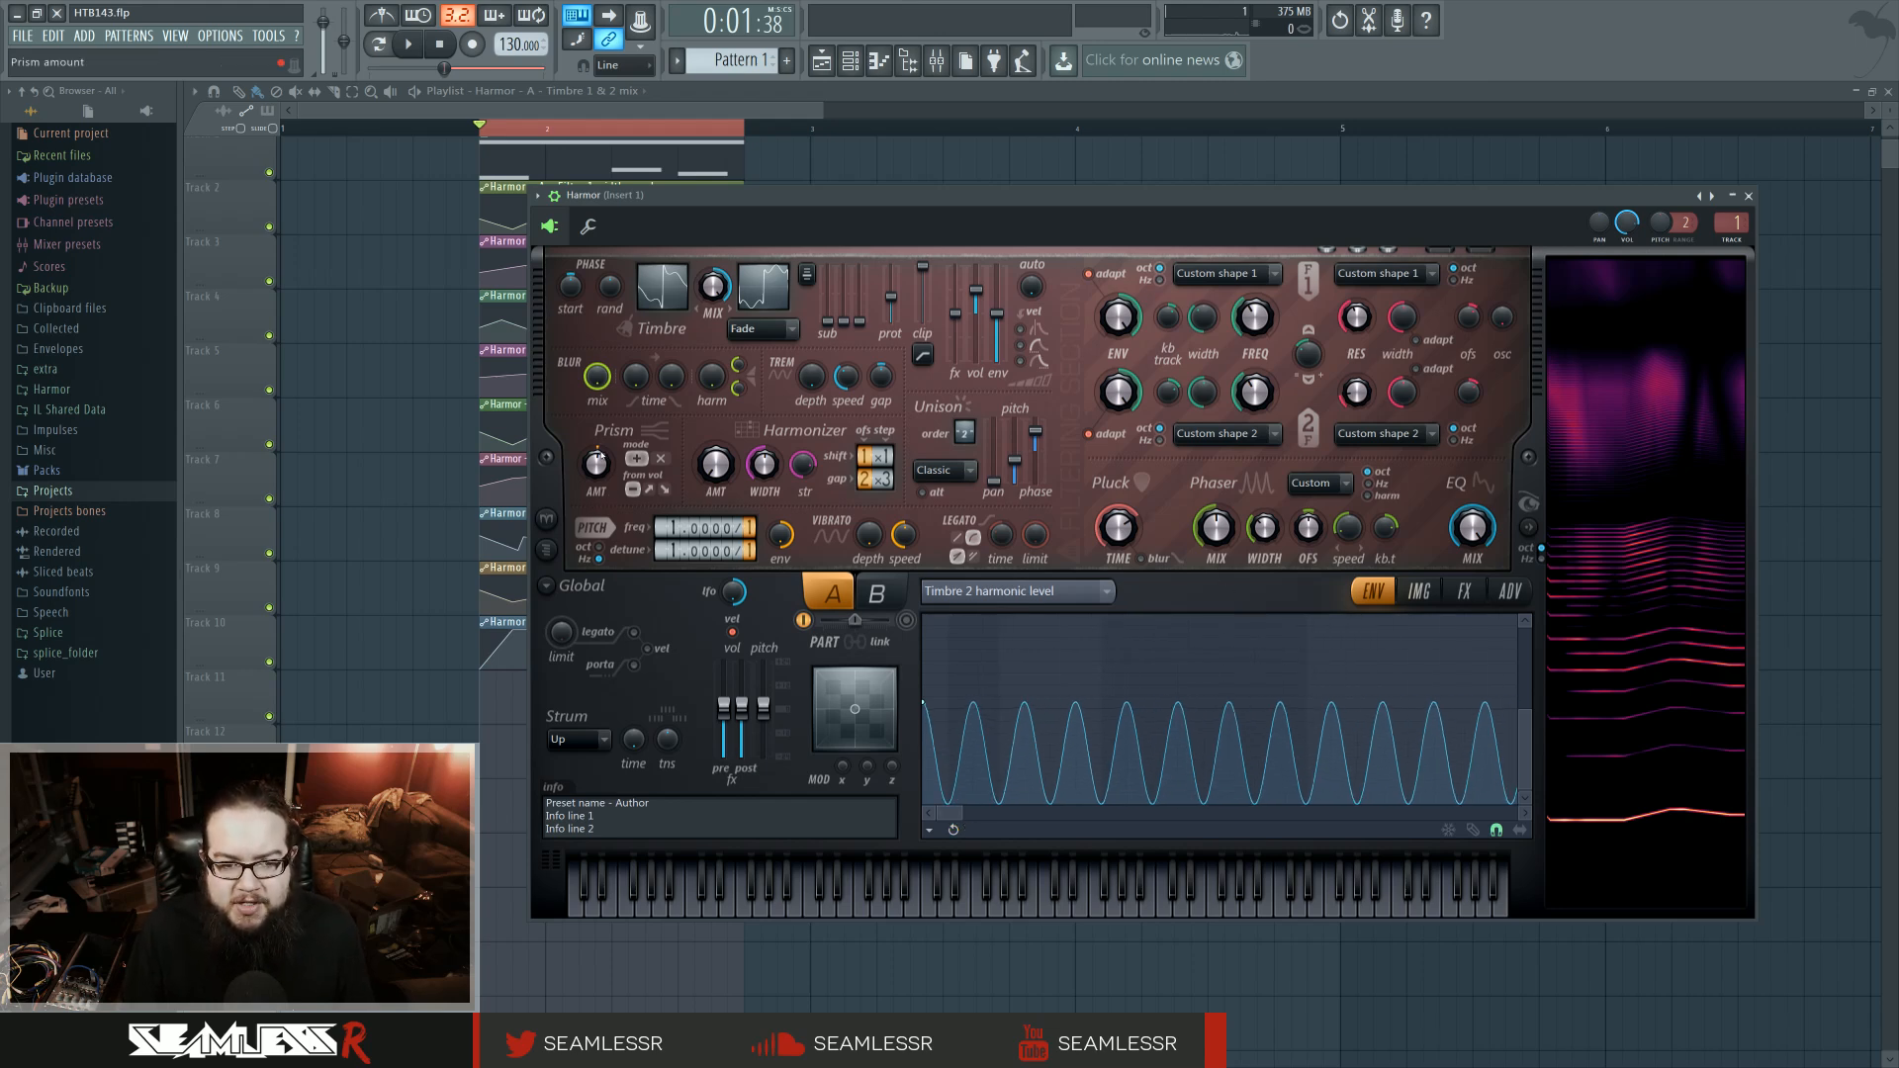
# Review Harmor's effects settings and its advanced unit order and quality settings, and return to the envelope display.
pyautogui.click(1464, 590)
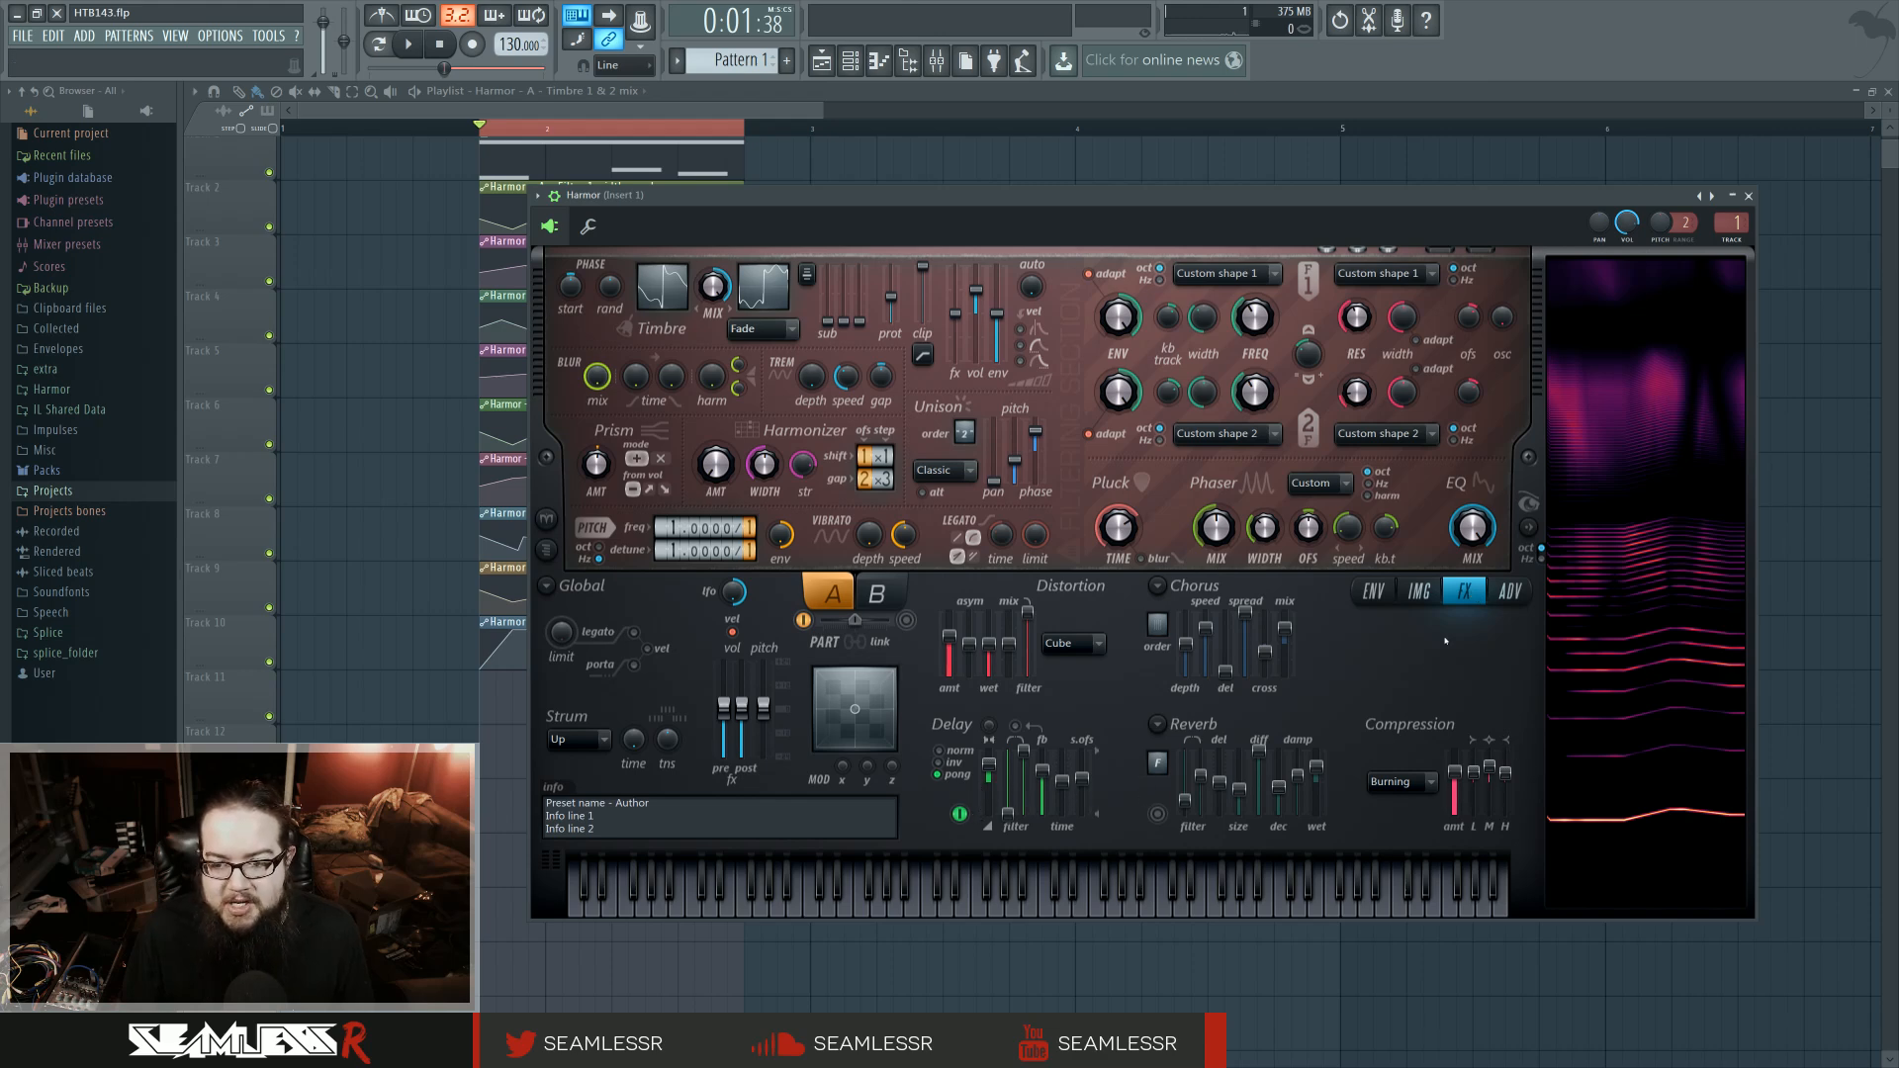
pyautogui.click(1509, 591)
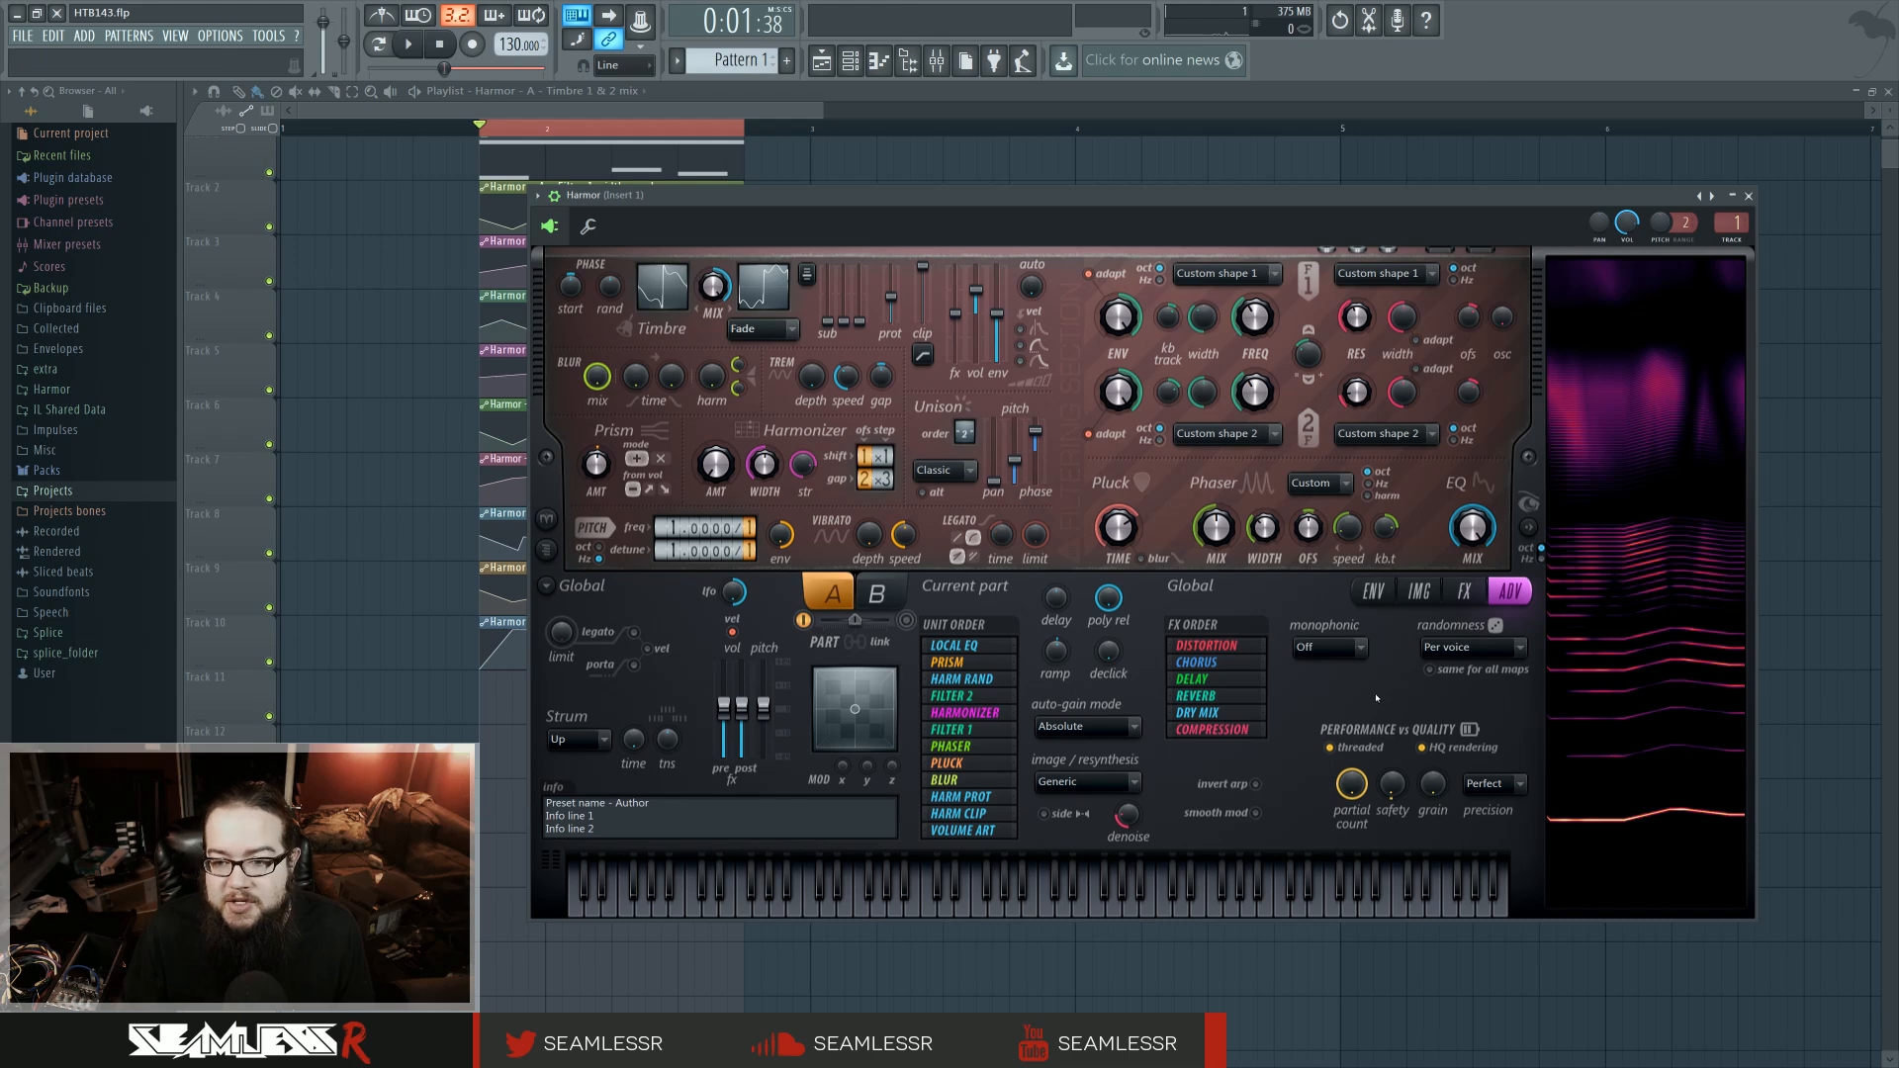
pyautogui.click(1372, 591)
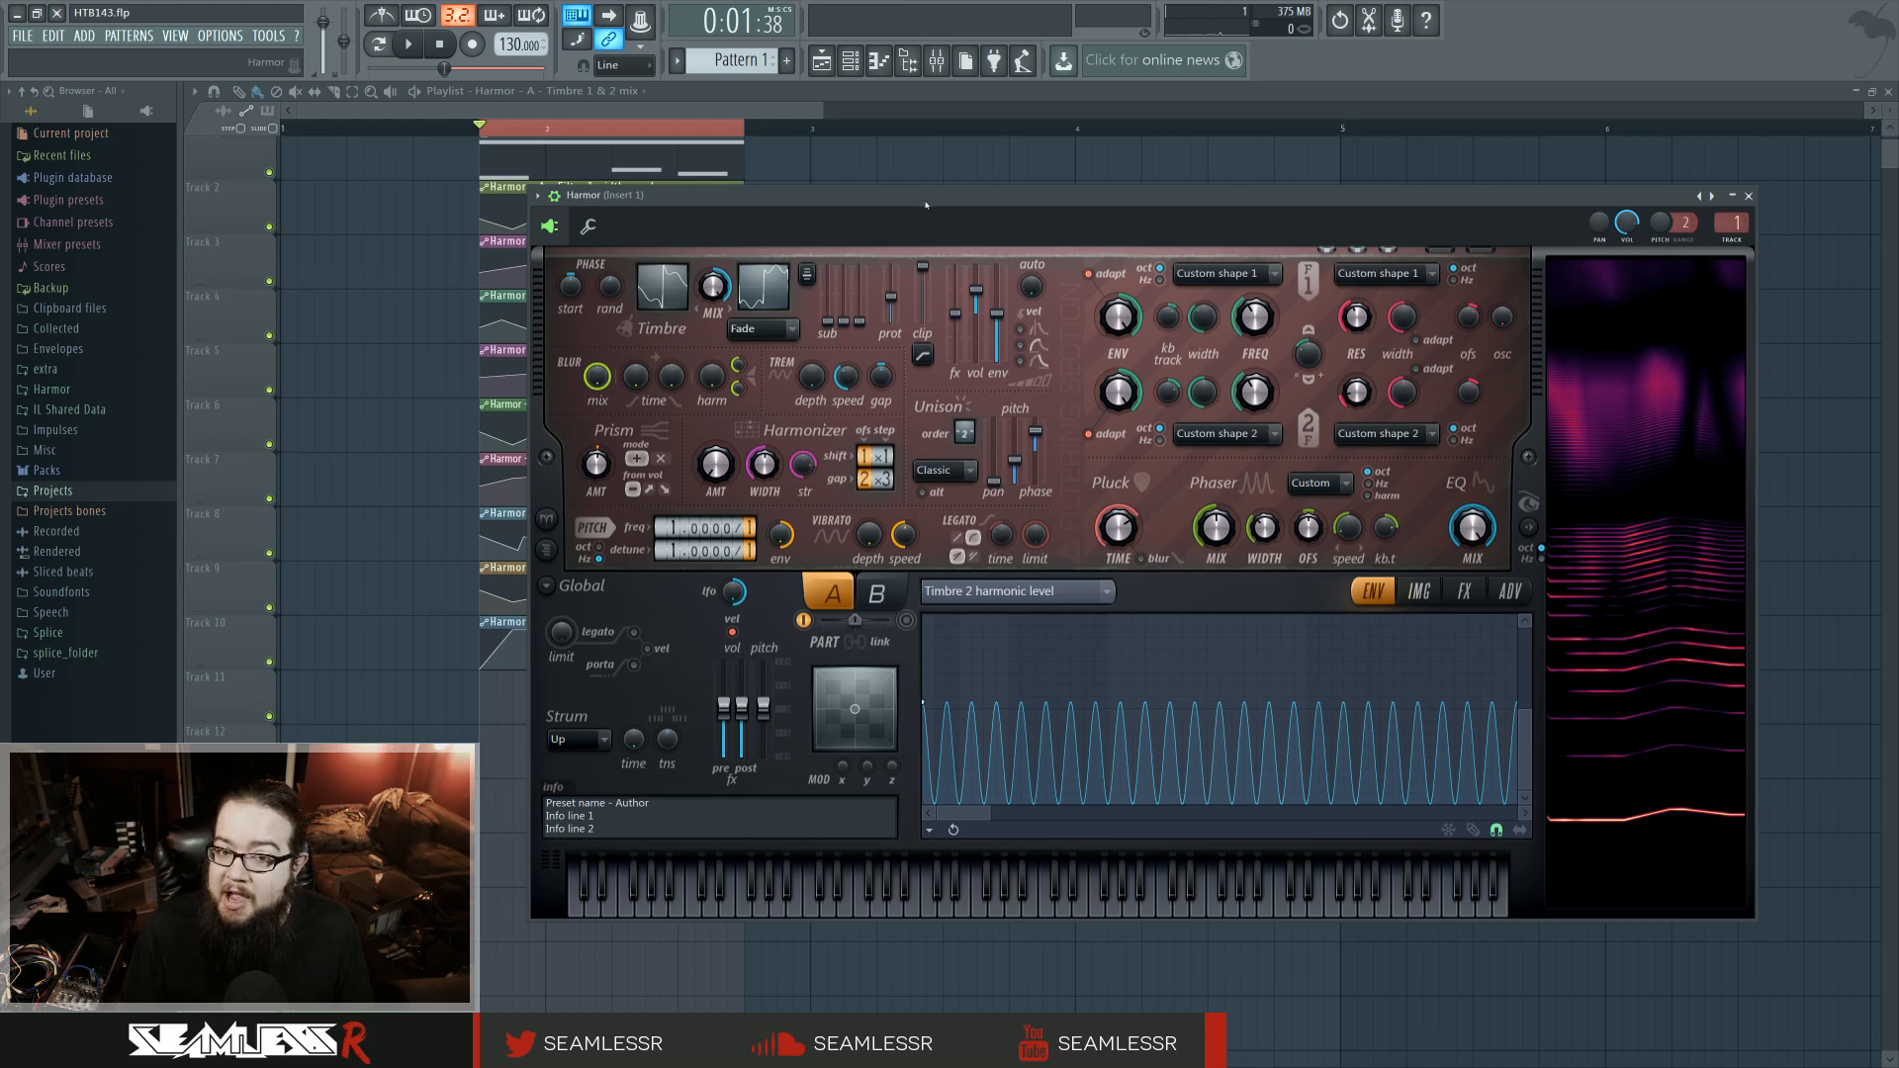
# Check the effect slots on Harmor's mixer insert 1 during pattern playback, and close the mixer.
pyautogui.moveTo(928, 198); pyautogui.dragTo(910, 188)
pyautogui.doubleClick(1718, 213)
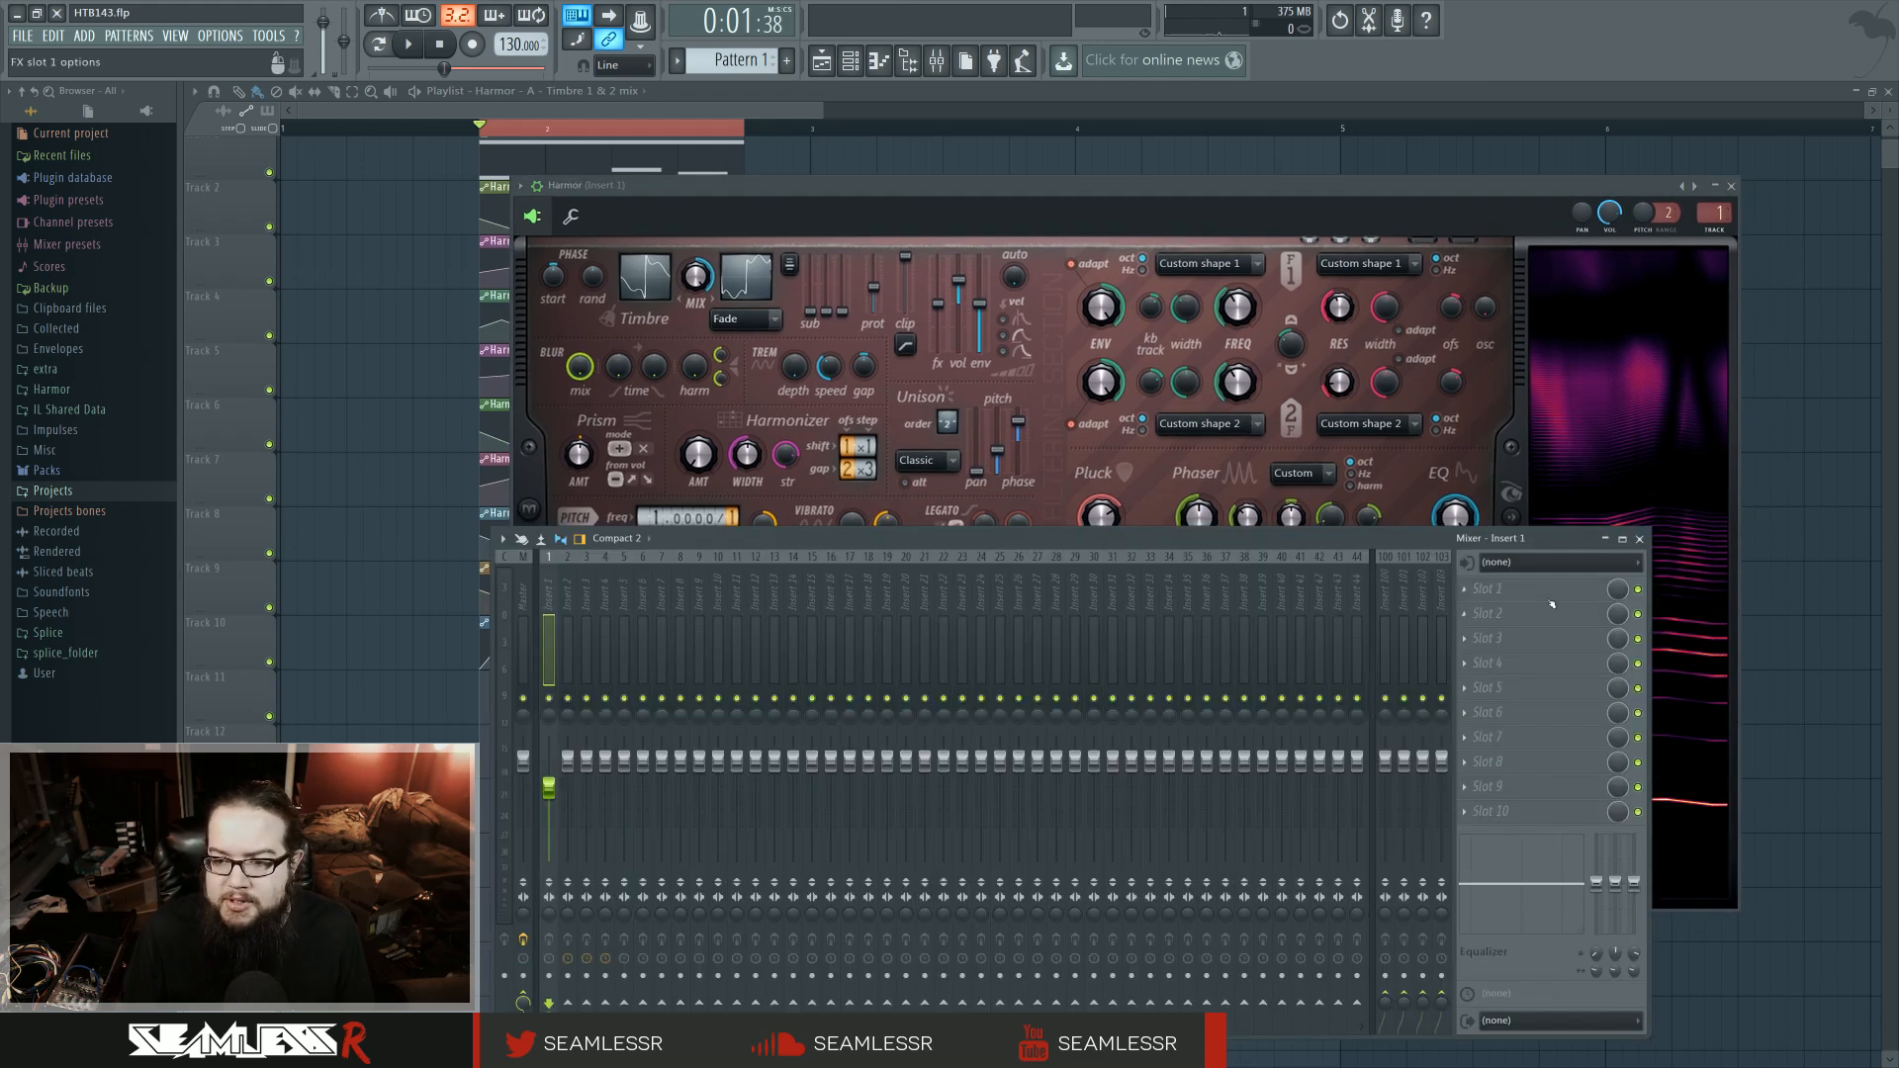
pyautogui.press('space')
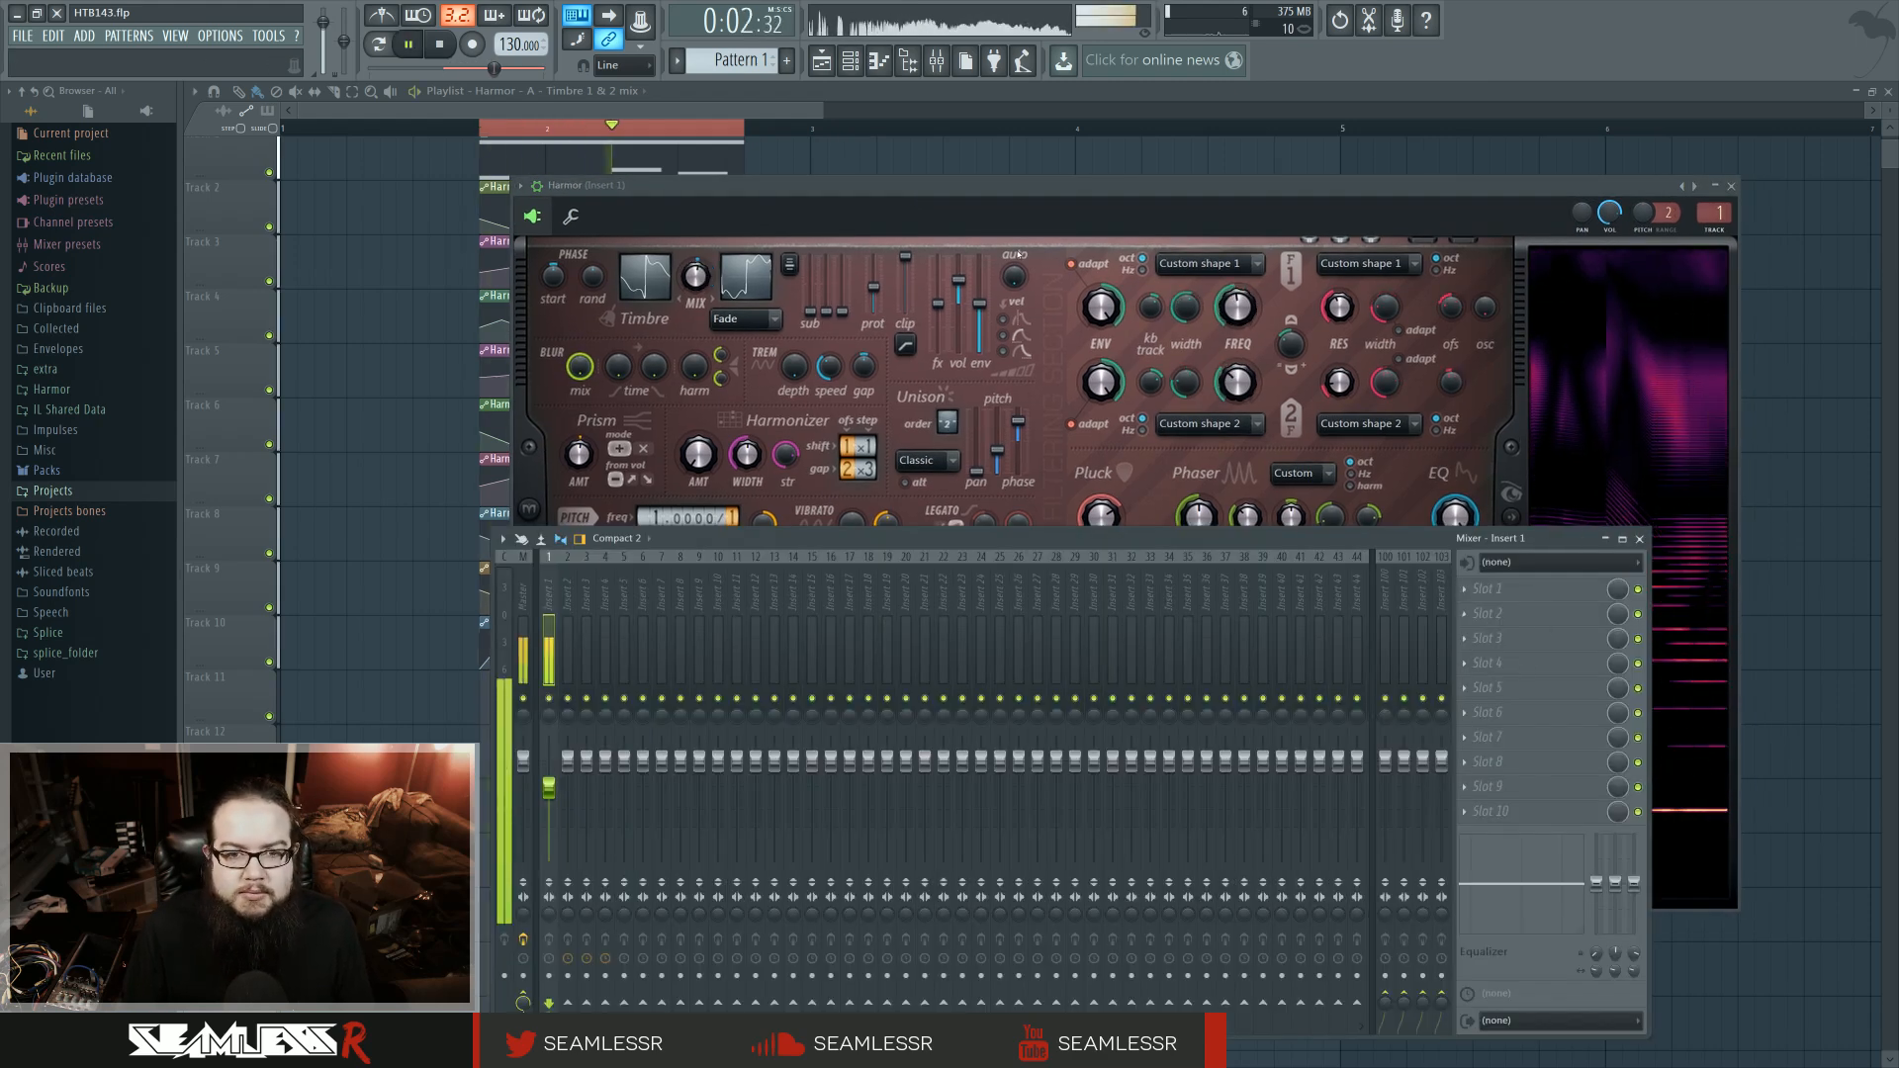
pyautogui.click(1639, 539)
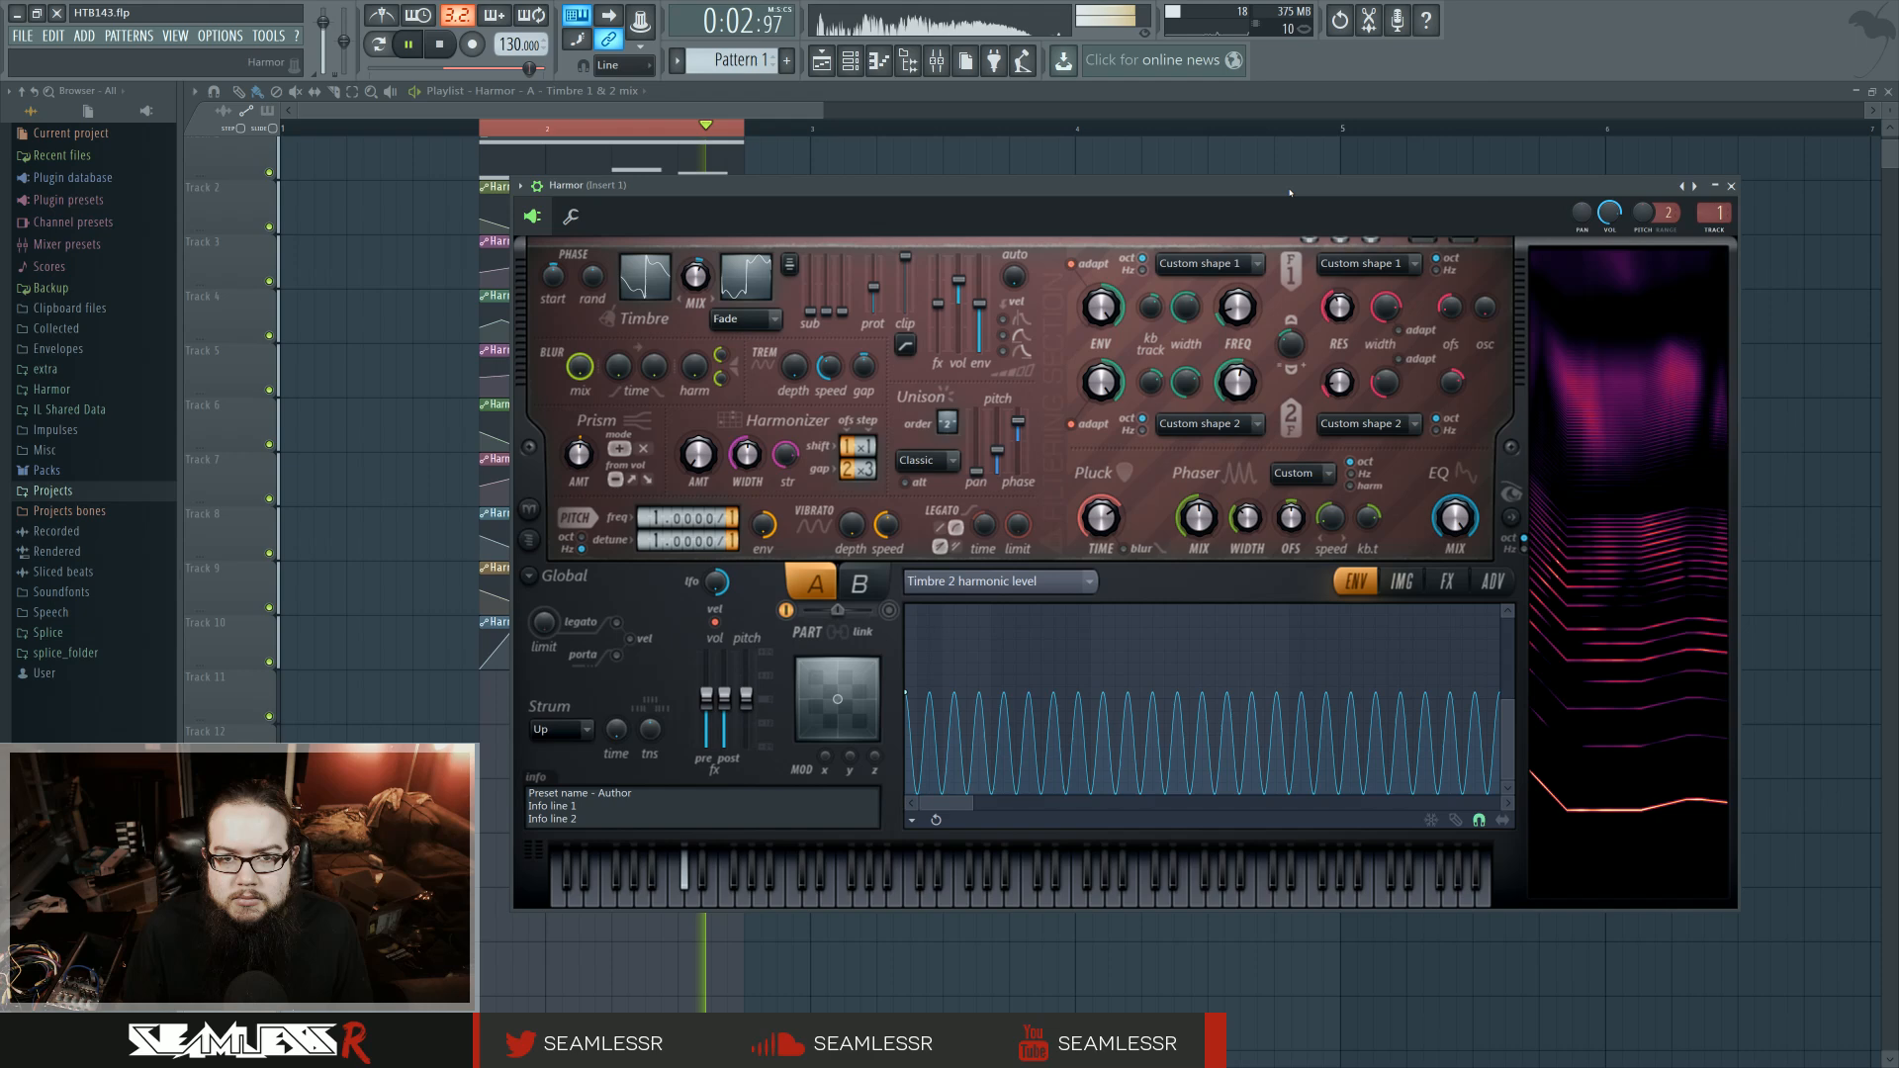
pyautogui.press('space')
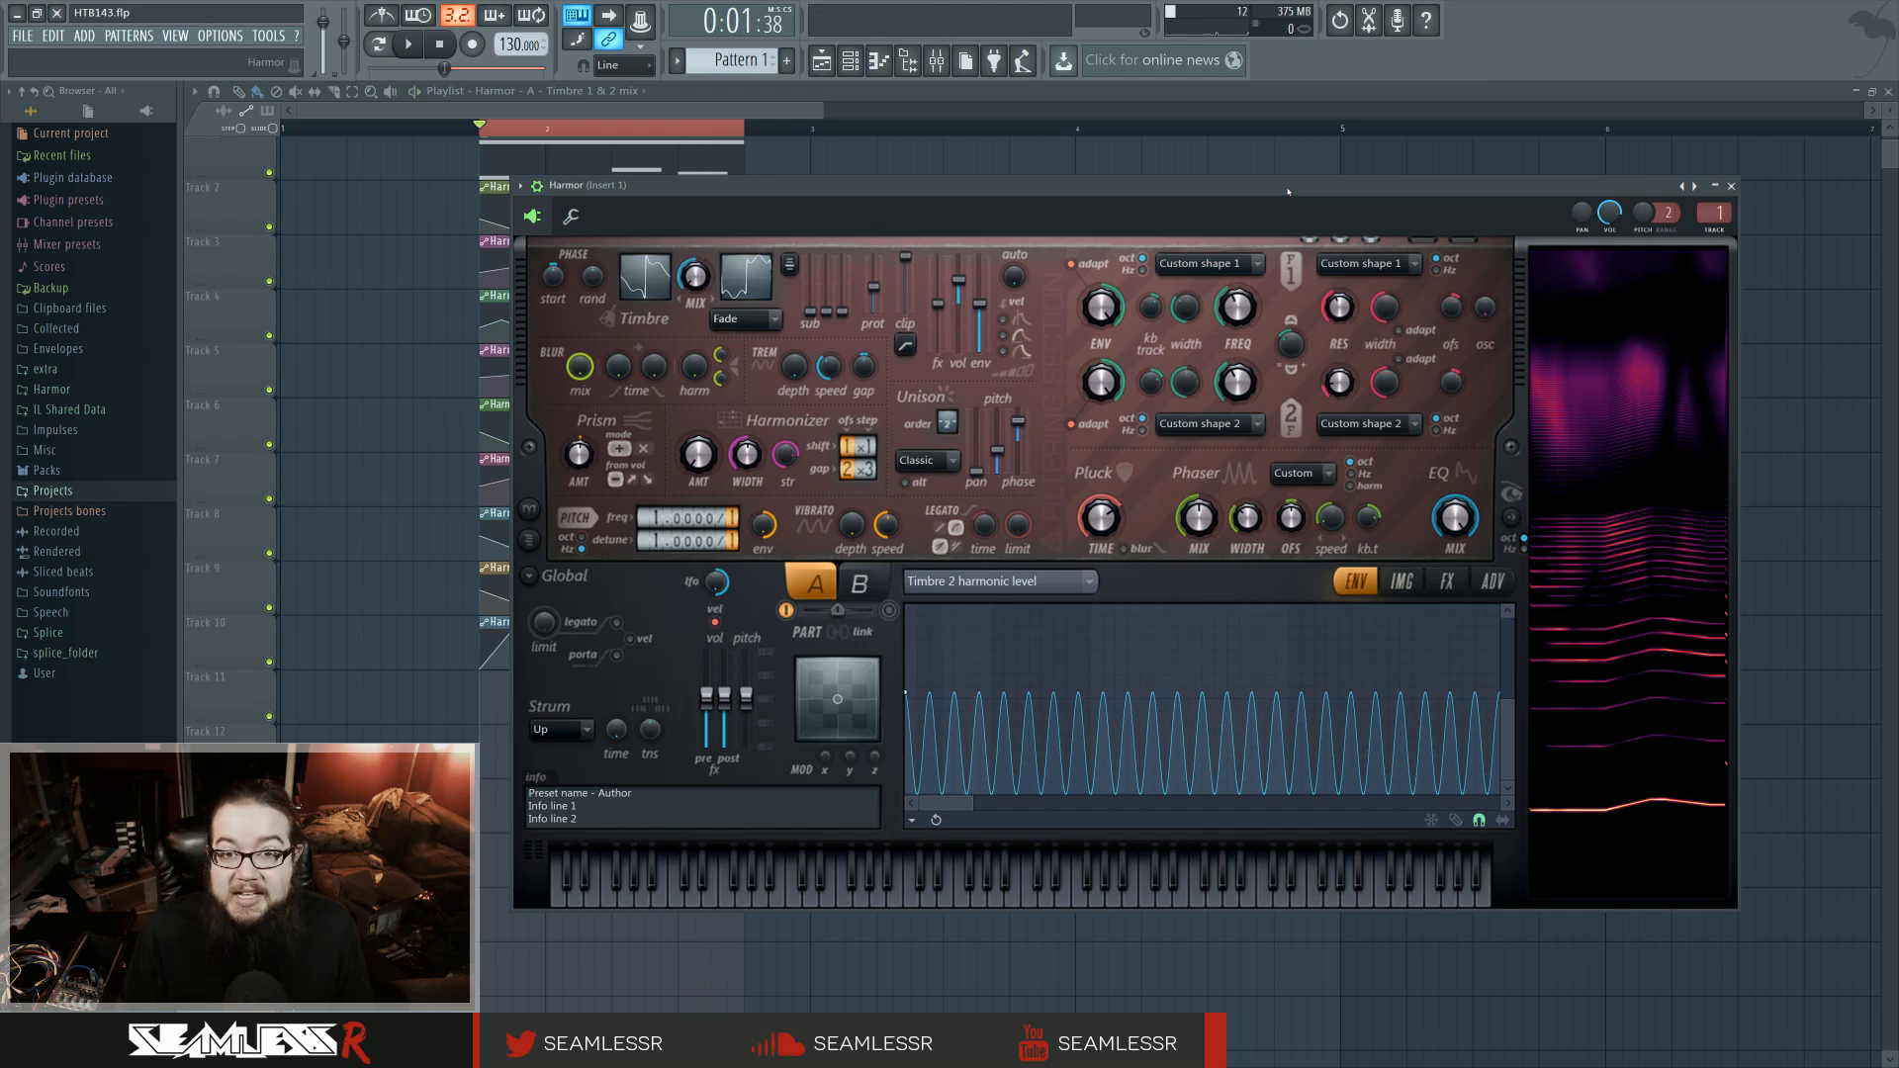
# Close the first Harmor's window and delete the Default Harmor channel from the channel rack.
pyautogui.click(1731, 186)
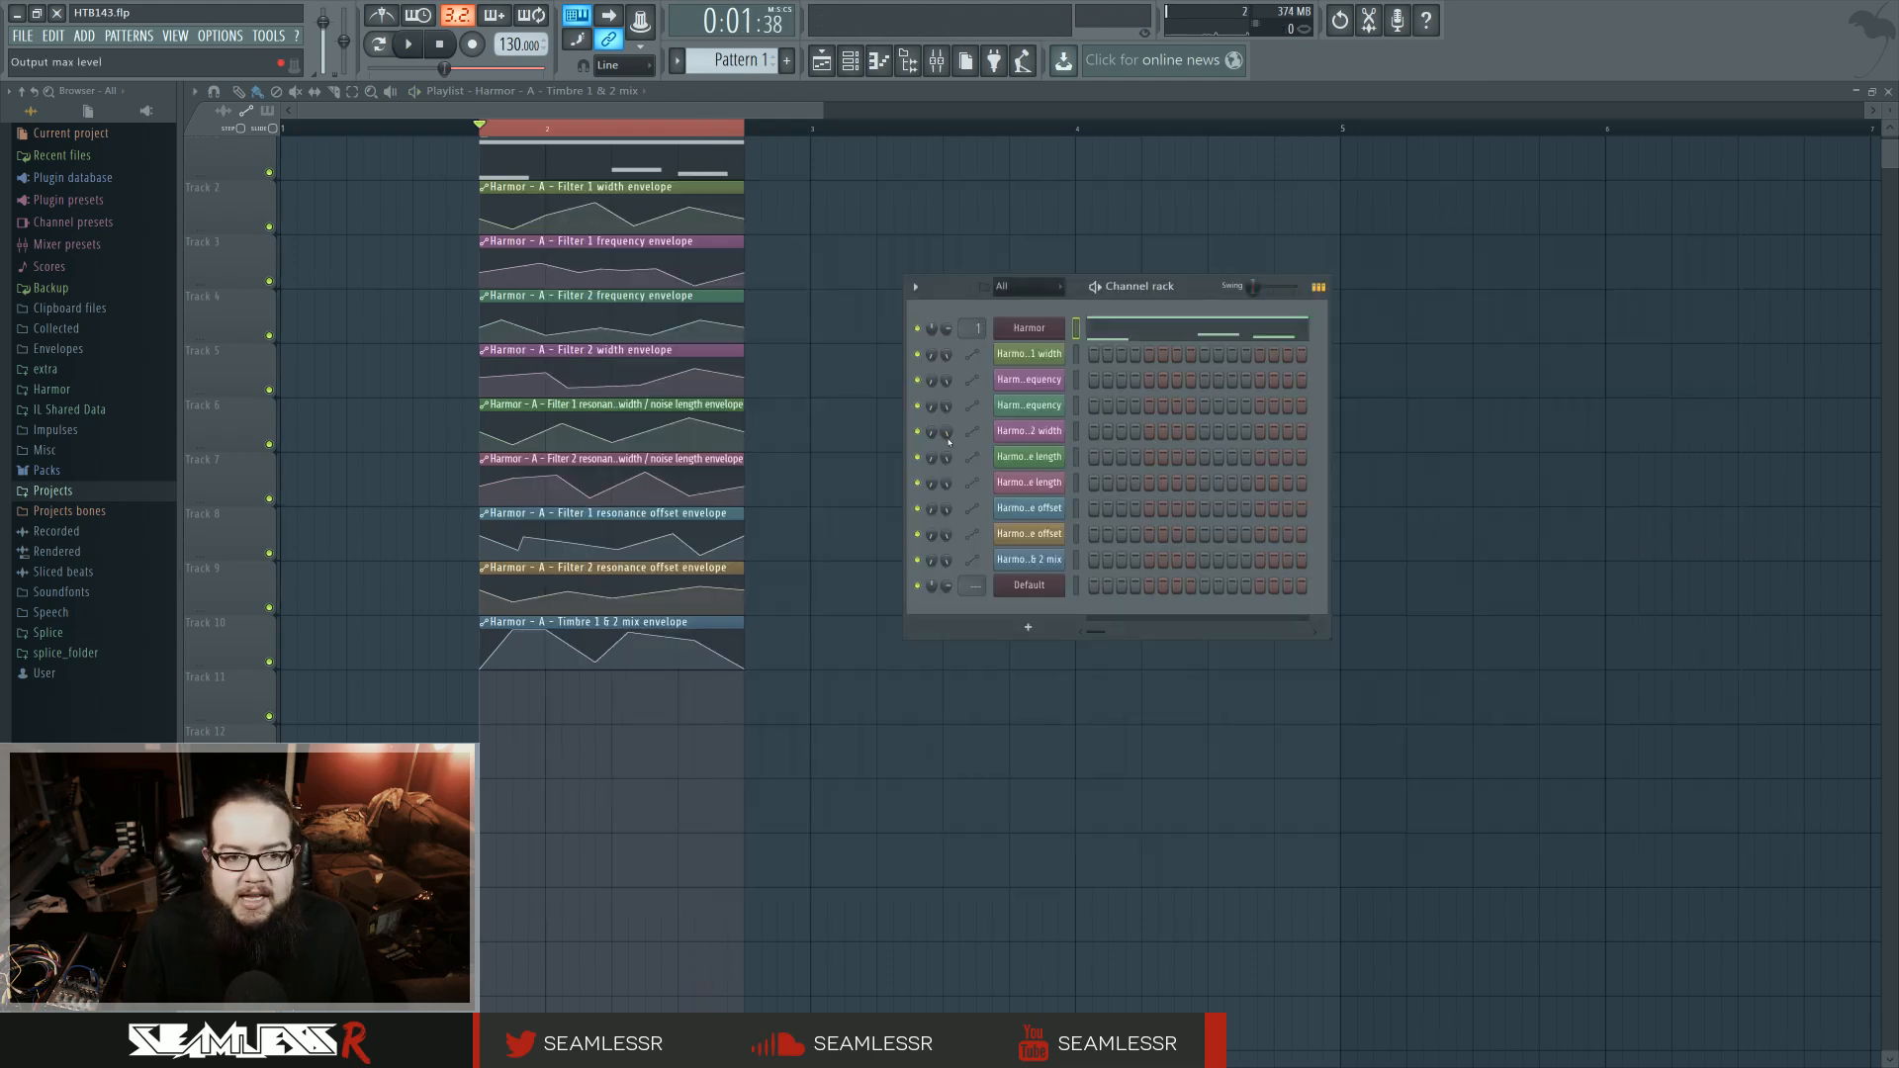
pyautogui.rightClick(1047, 588)
pyautogui.click(1103, 705)
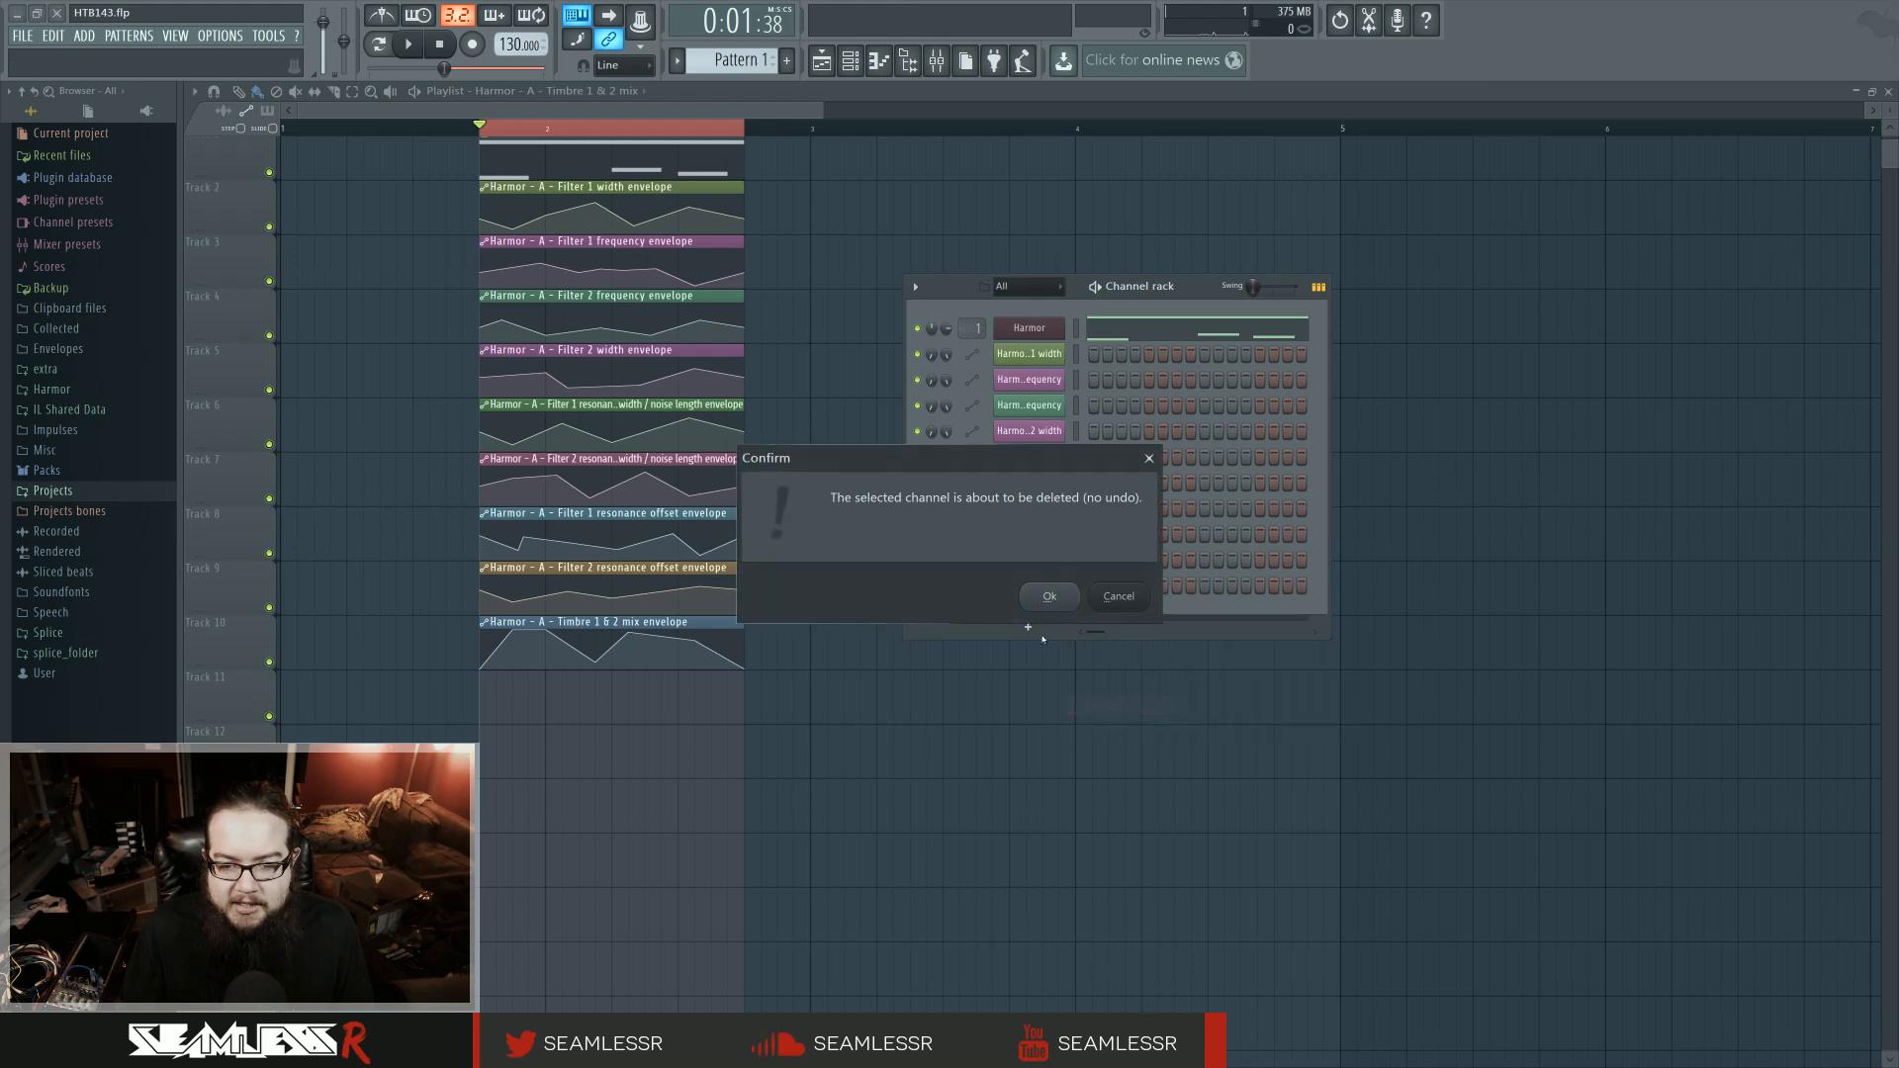
pyautogui.click(1128, 593)
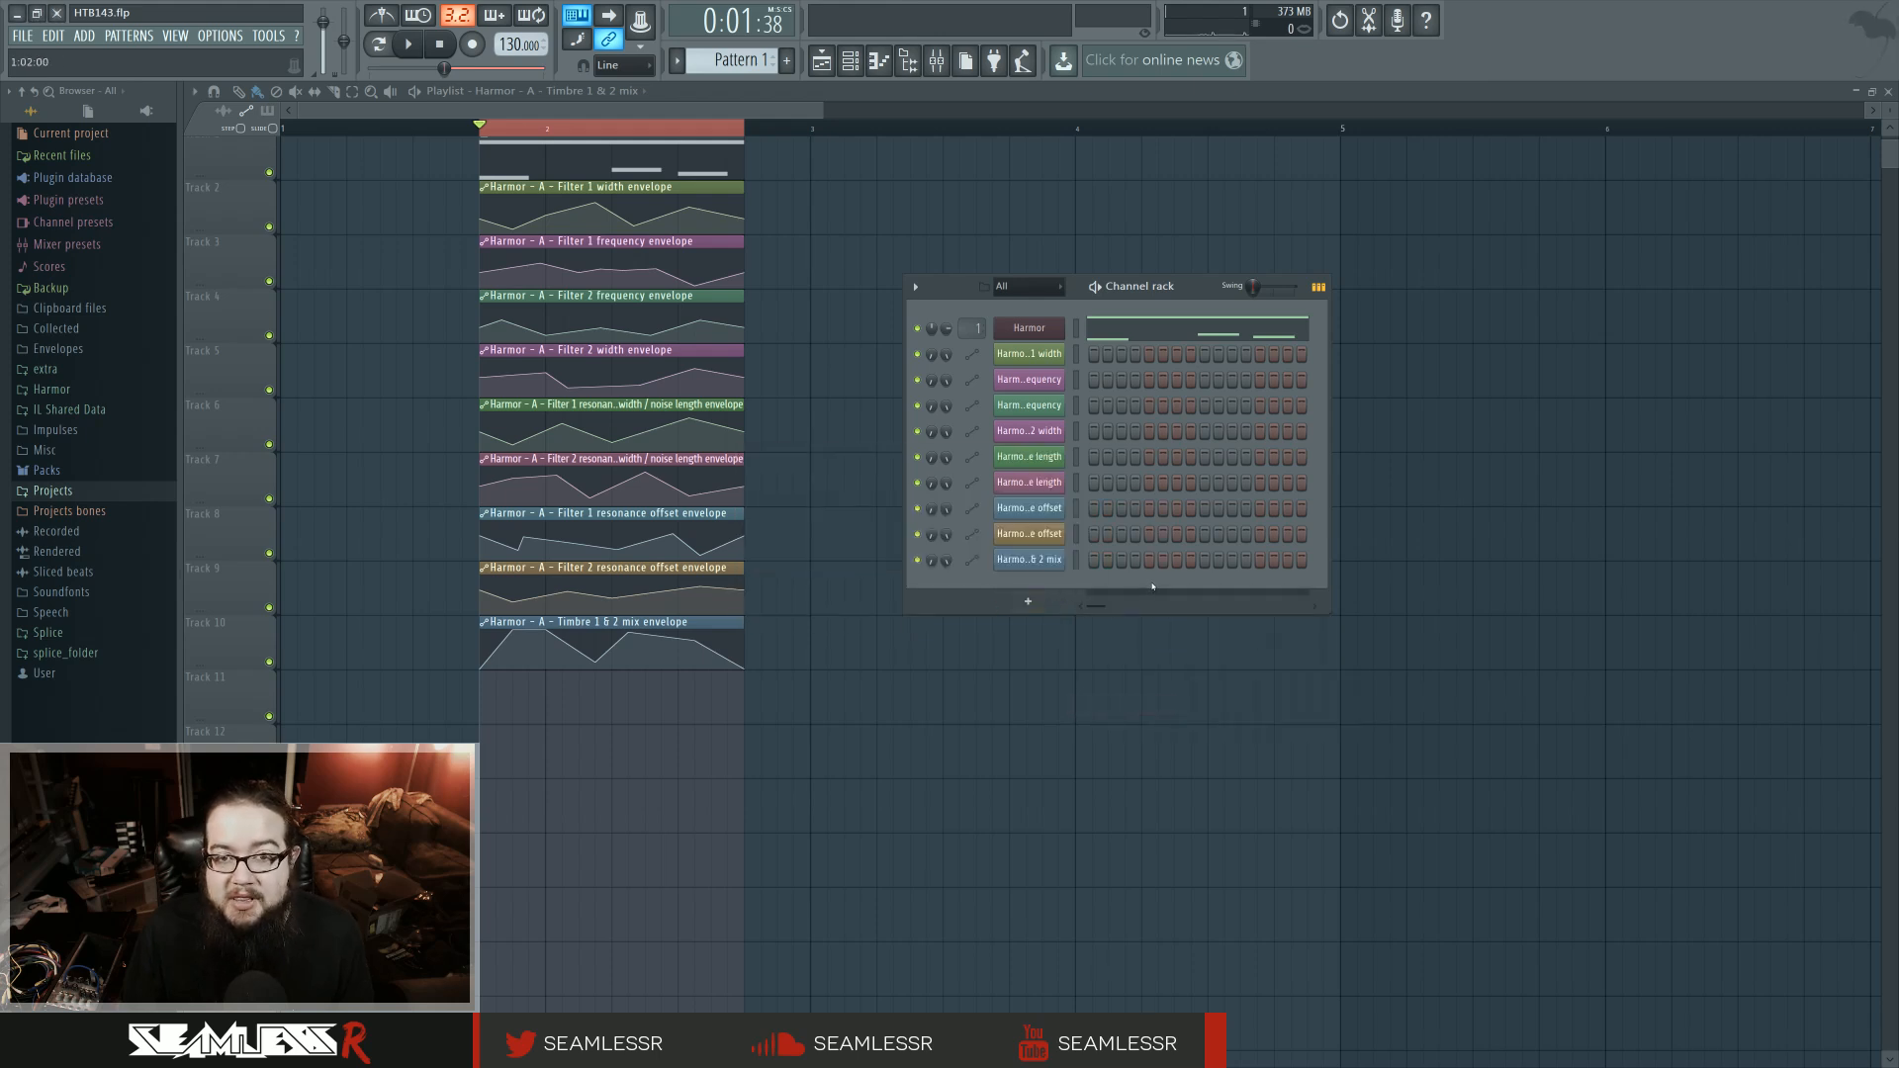